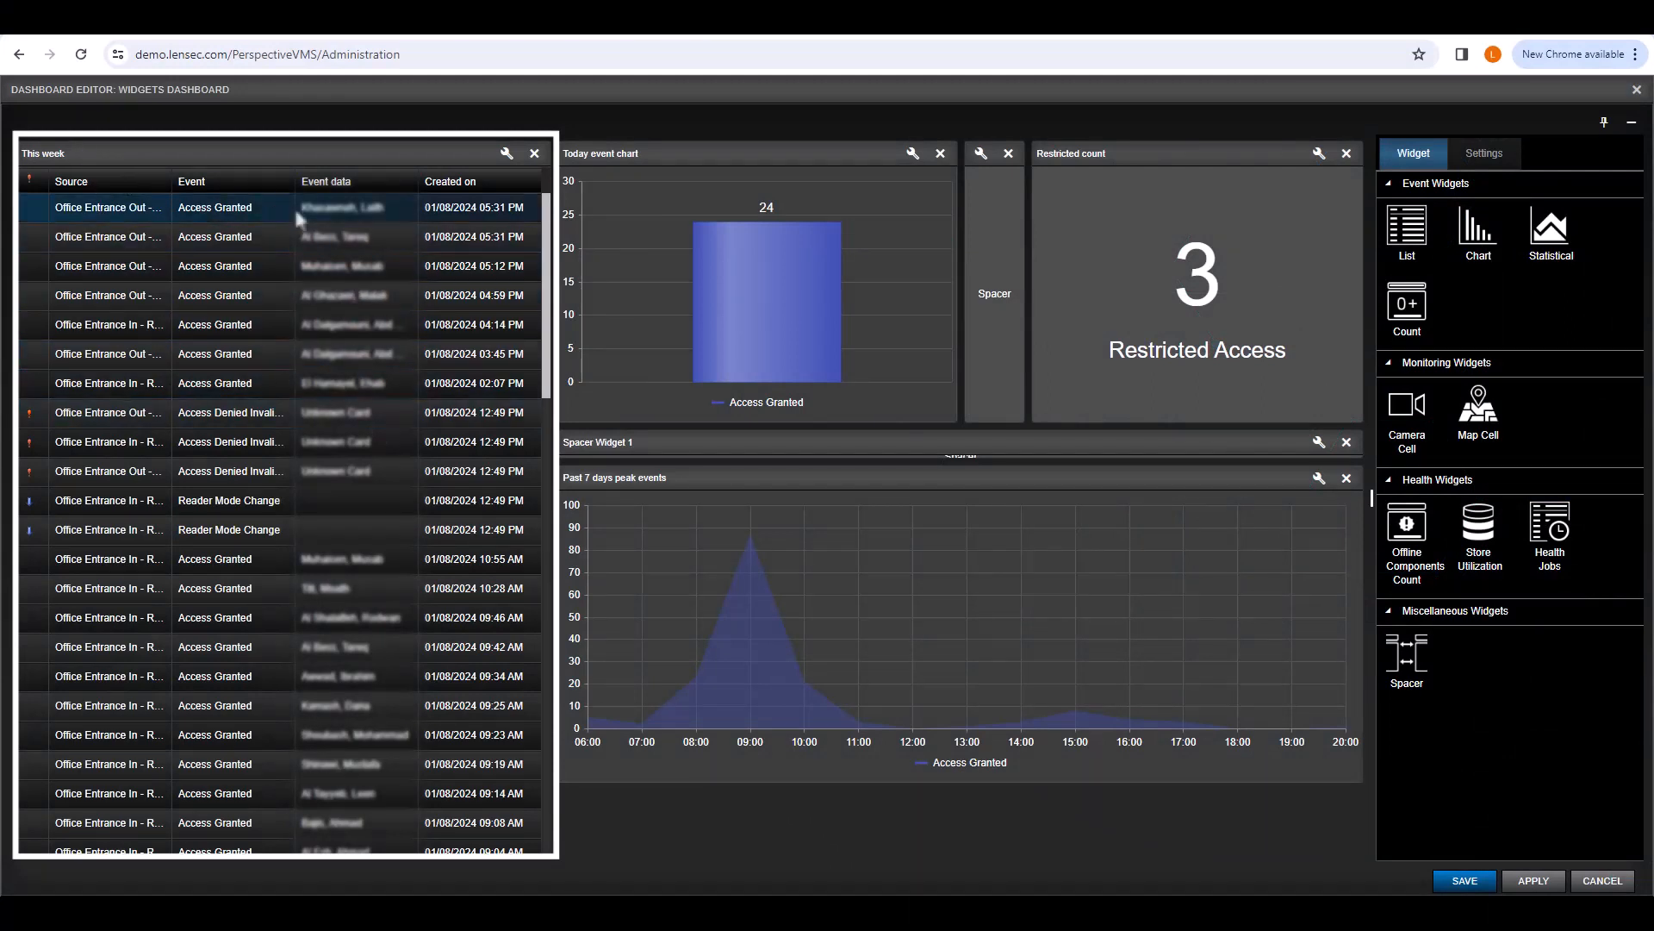
Step: Scroll the 'This week' list widget, then open its settings
scroll(412, 237, down, 4)
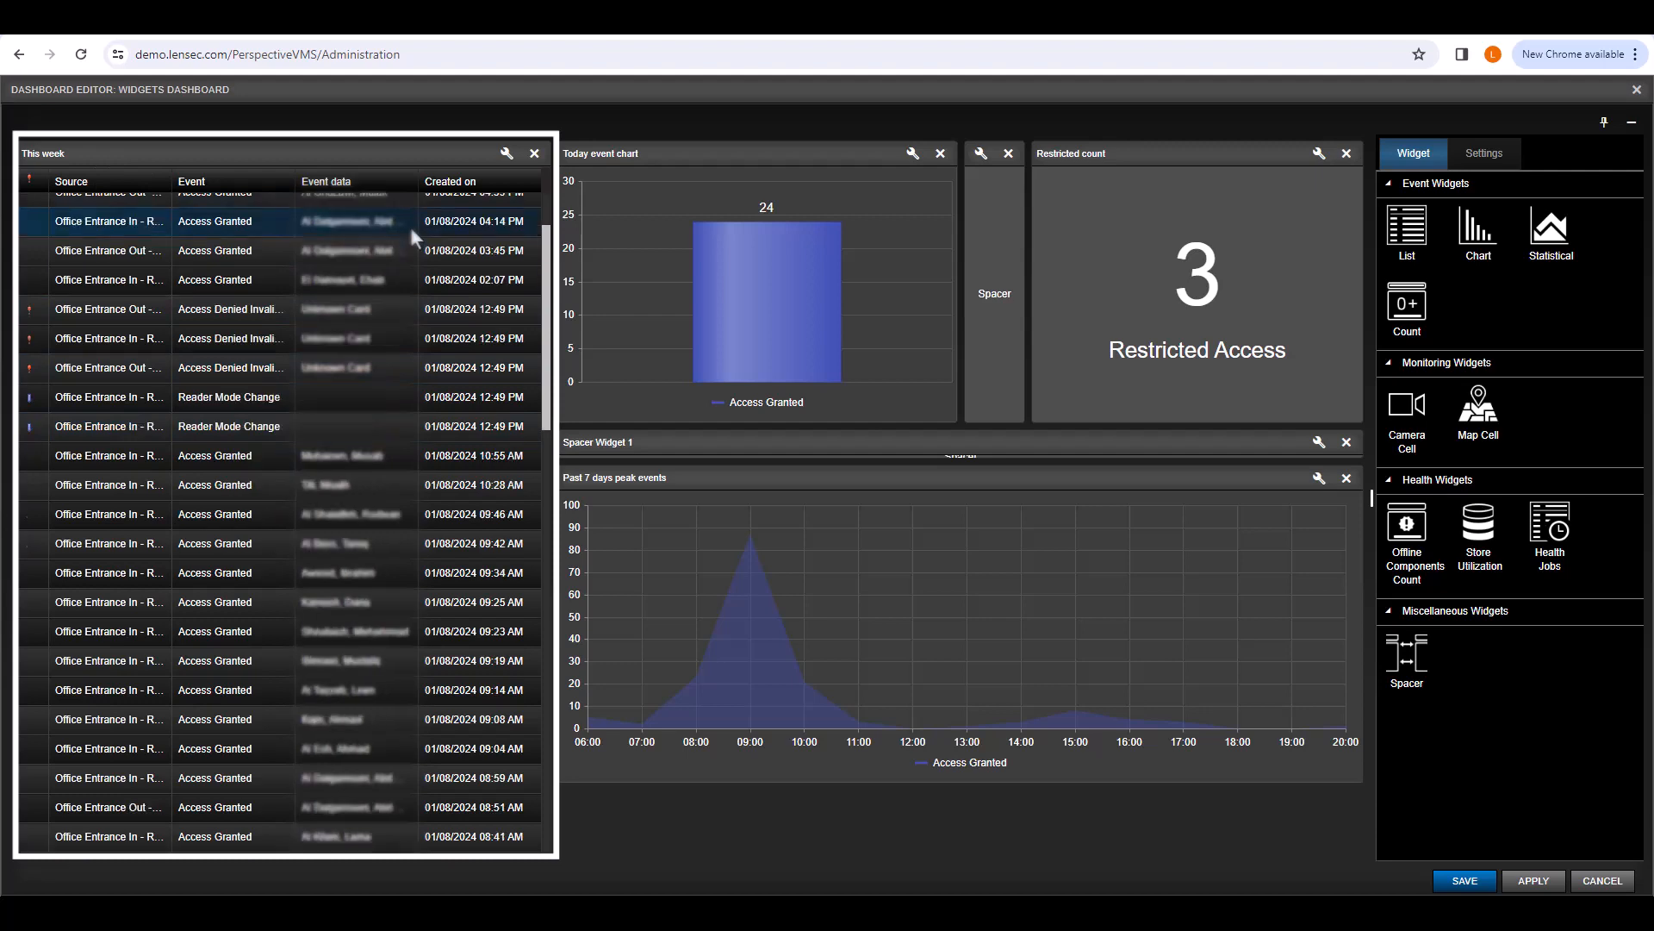
scroll(410, 231, up, 4)
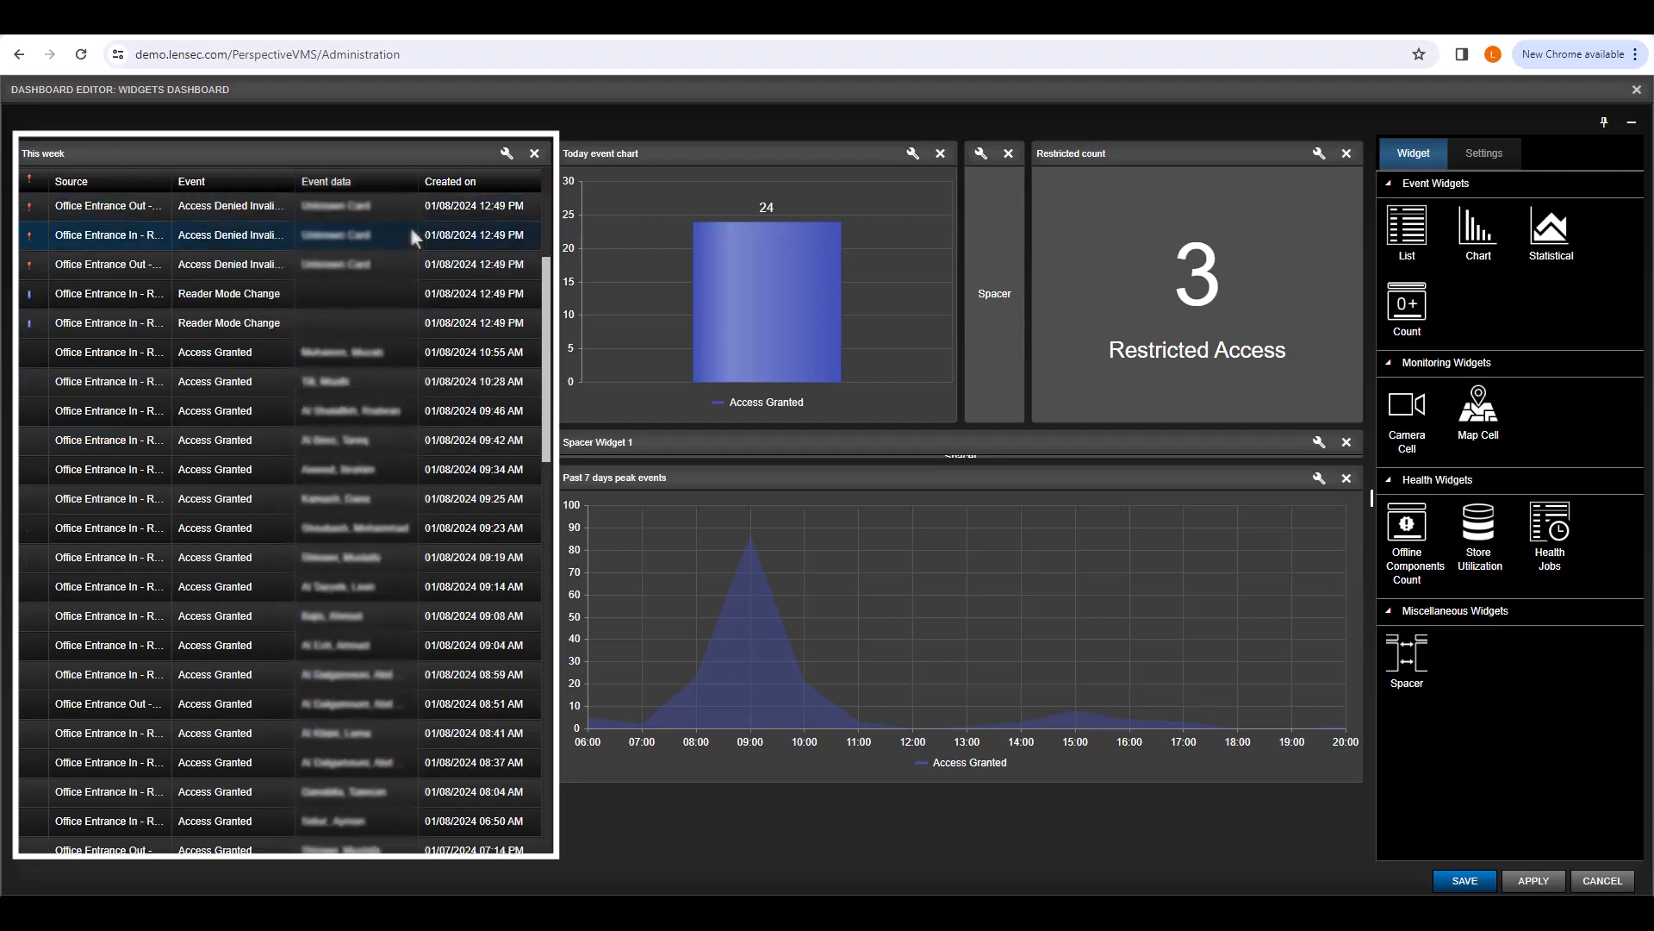
click(508, 155)
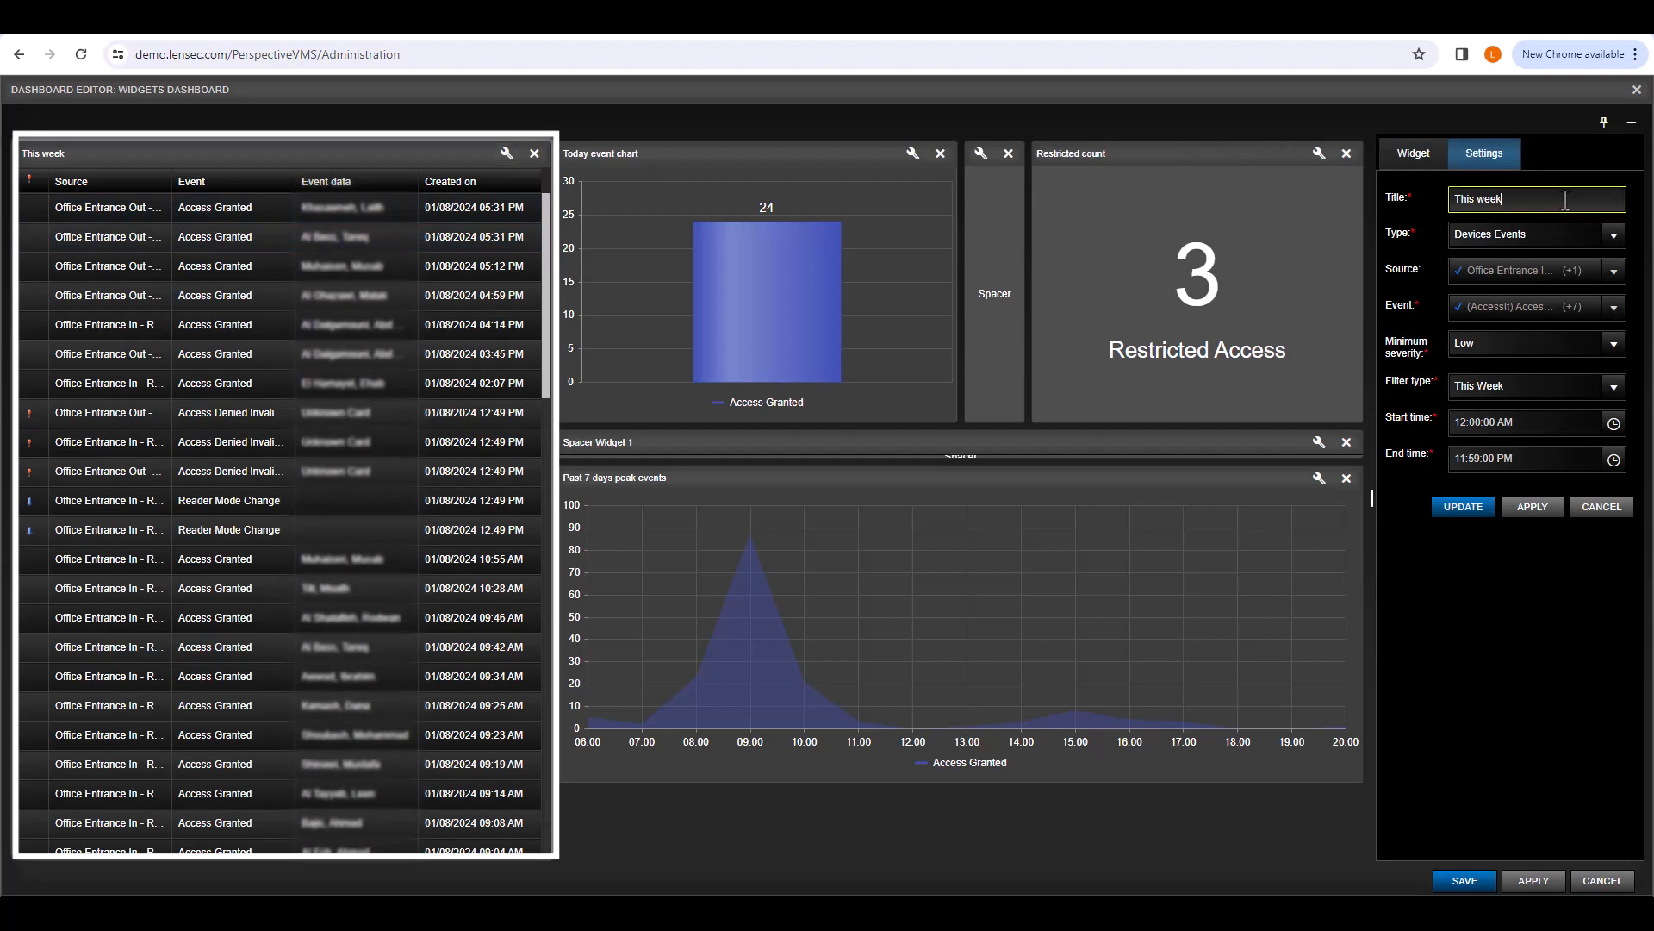
Step: Retitle the list widget 'This week events', keeping Devices Events type, and check Source and Event lists
text(events)
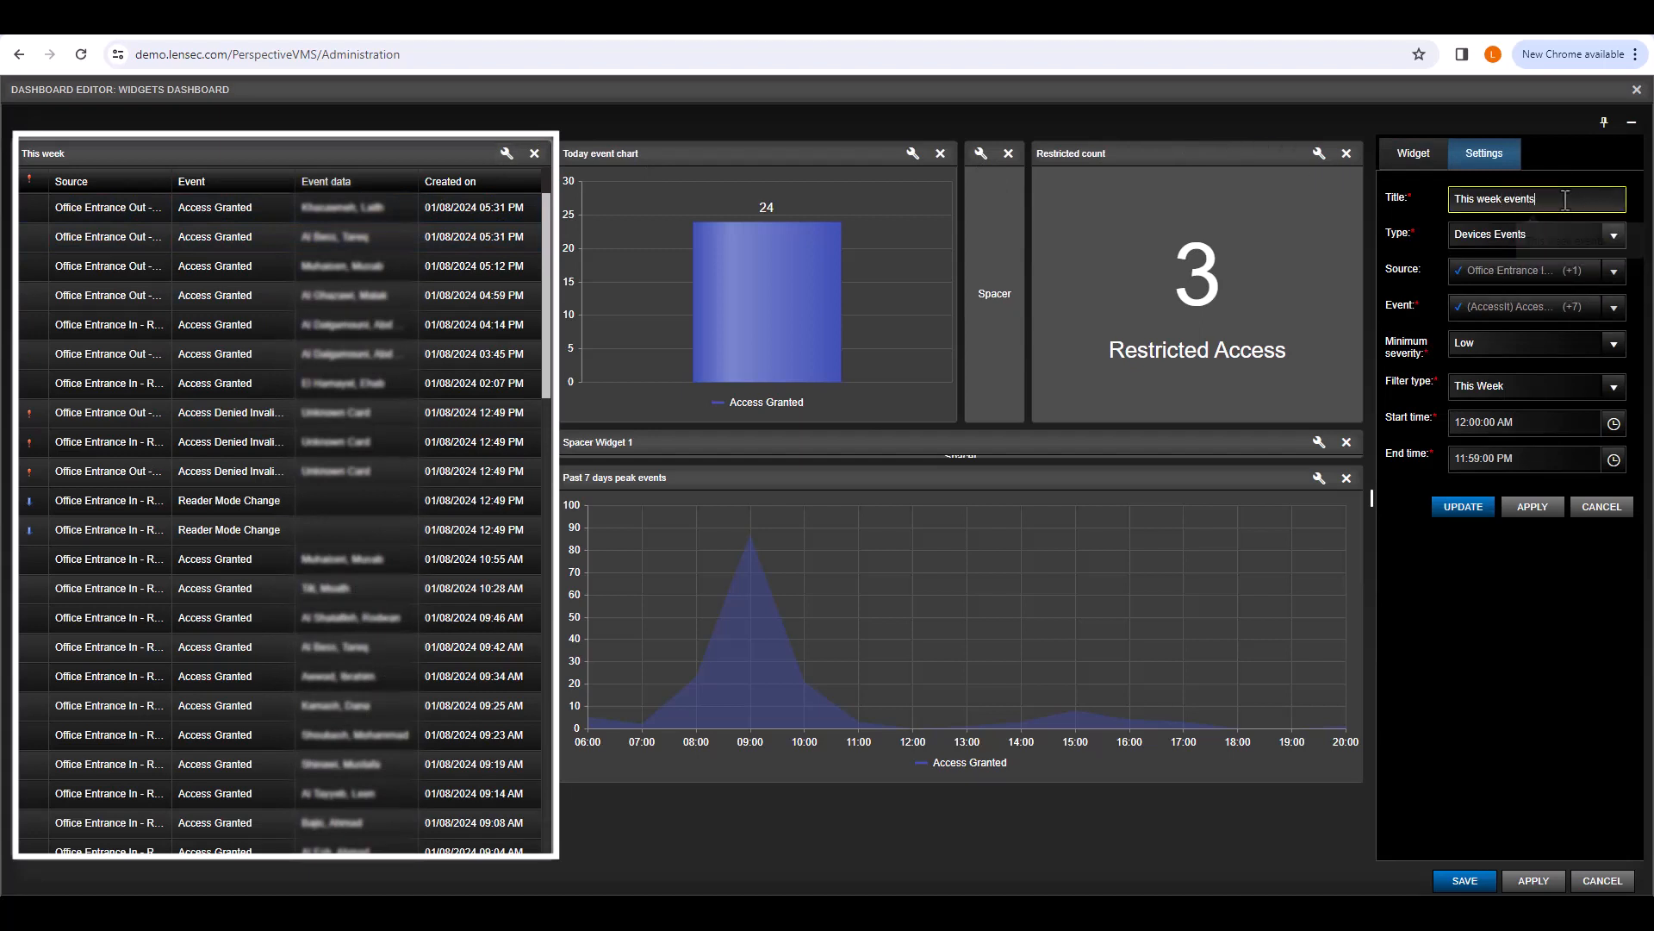
click(1615, 235)
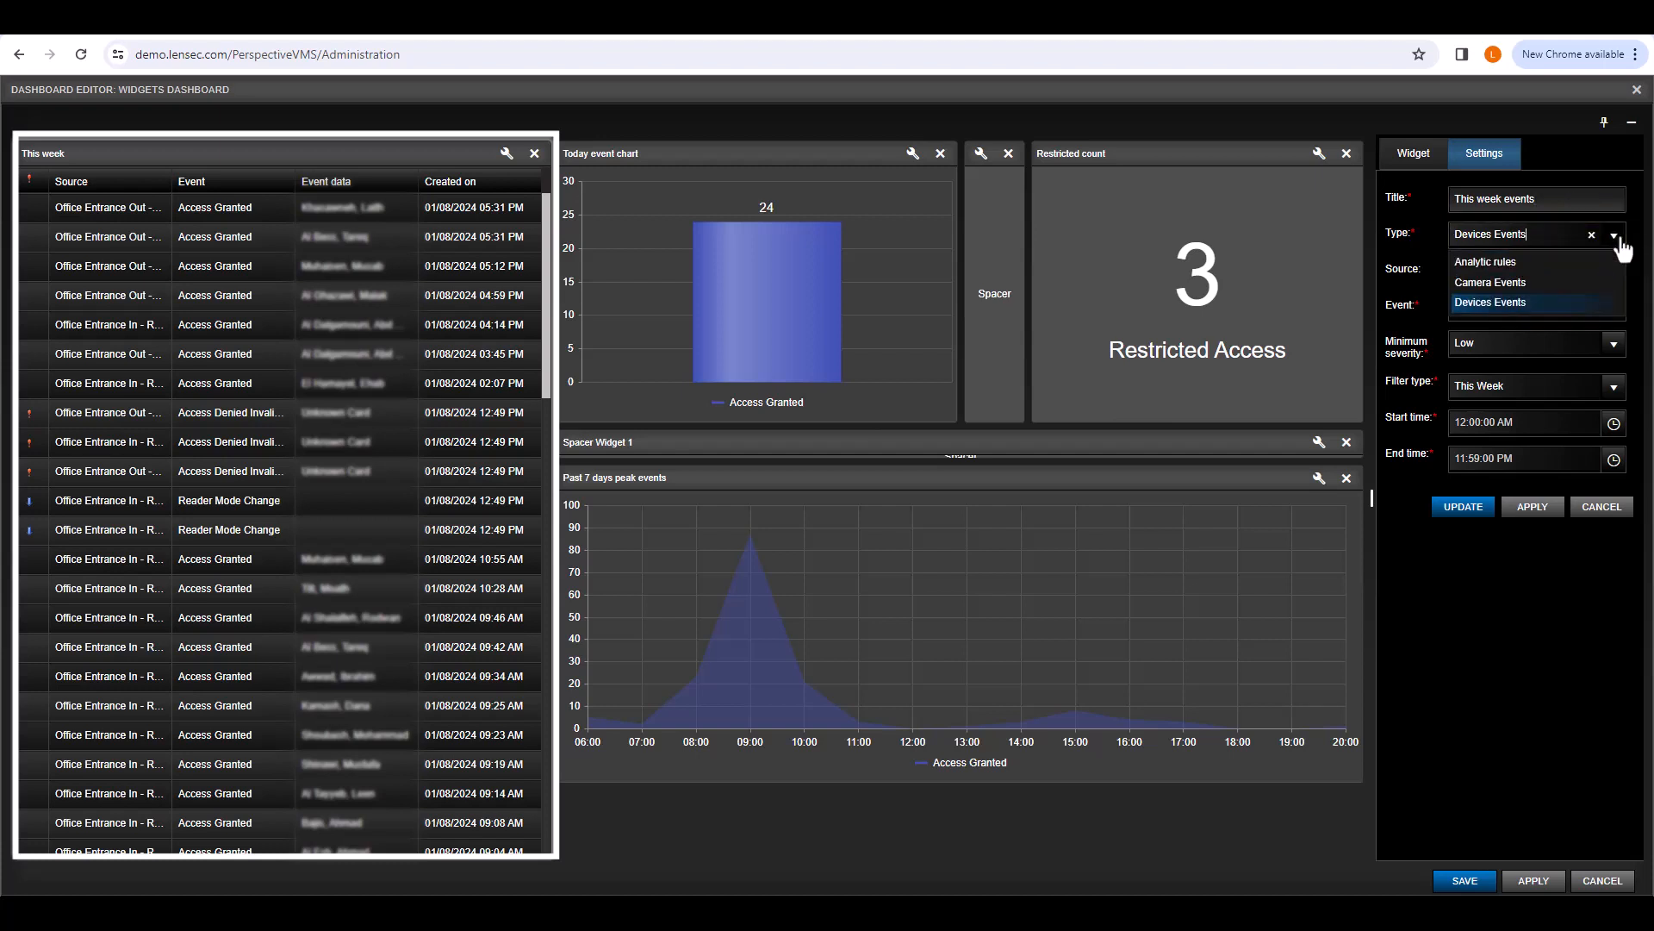
click(1618, 240)
click(1588, 272)
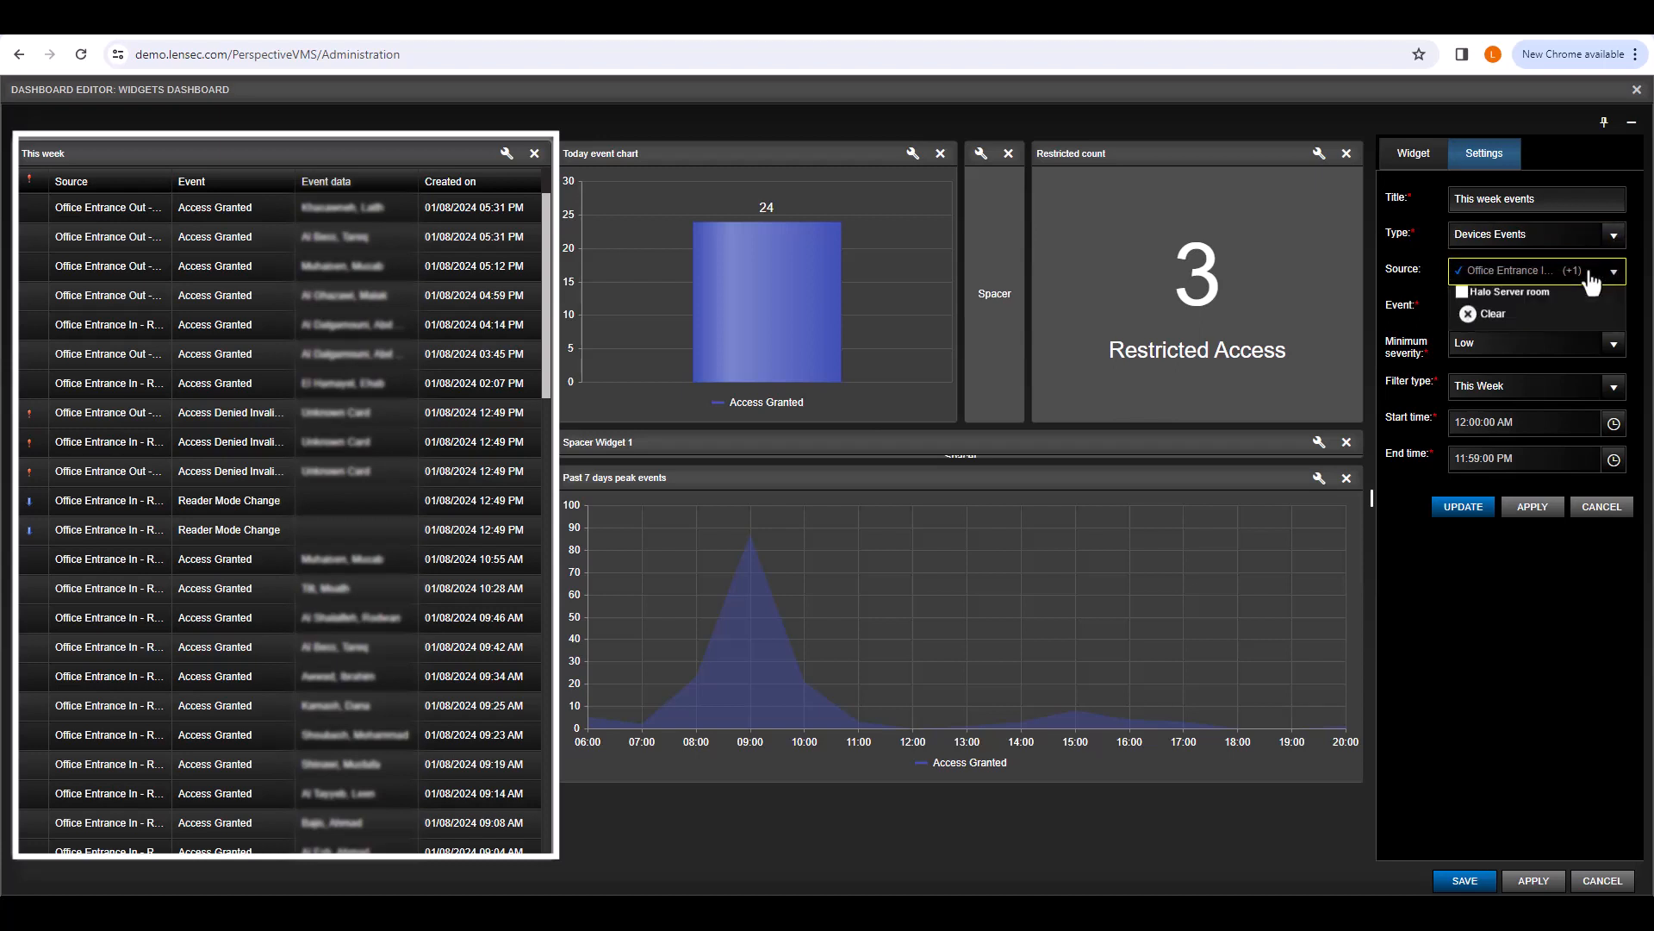
click(1590, 272)
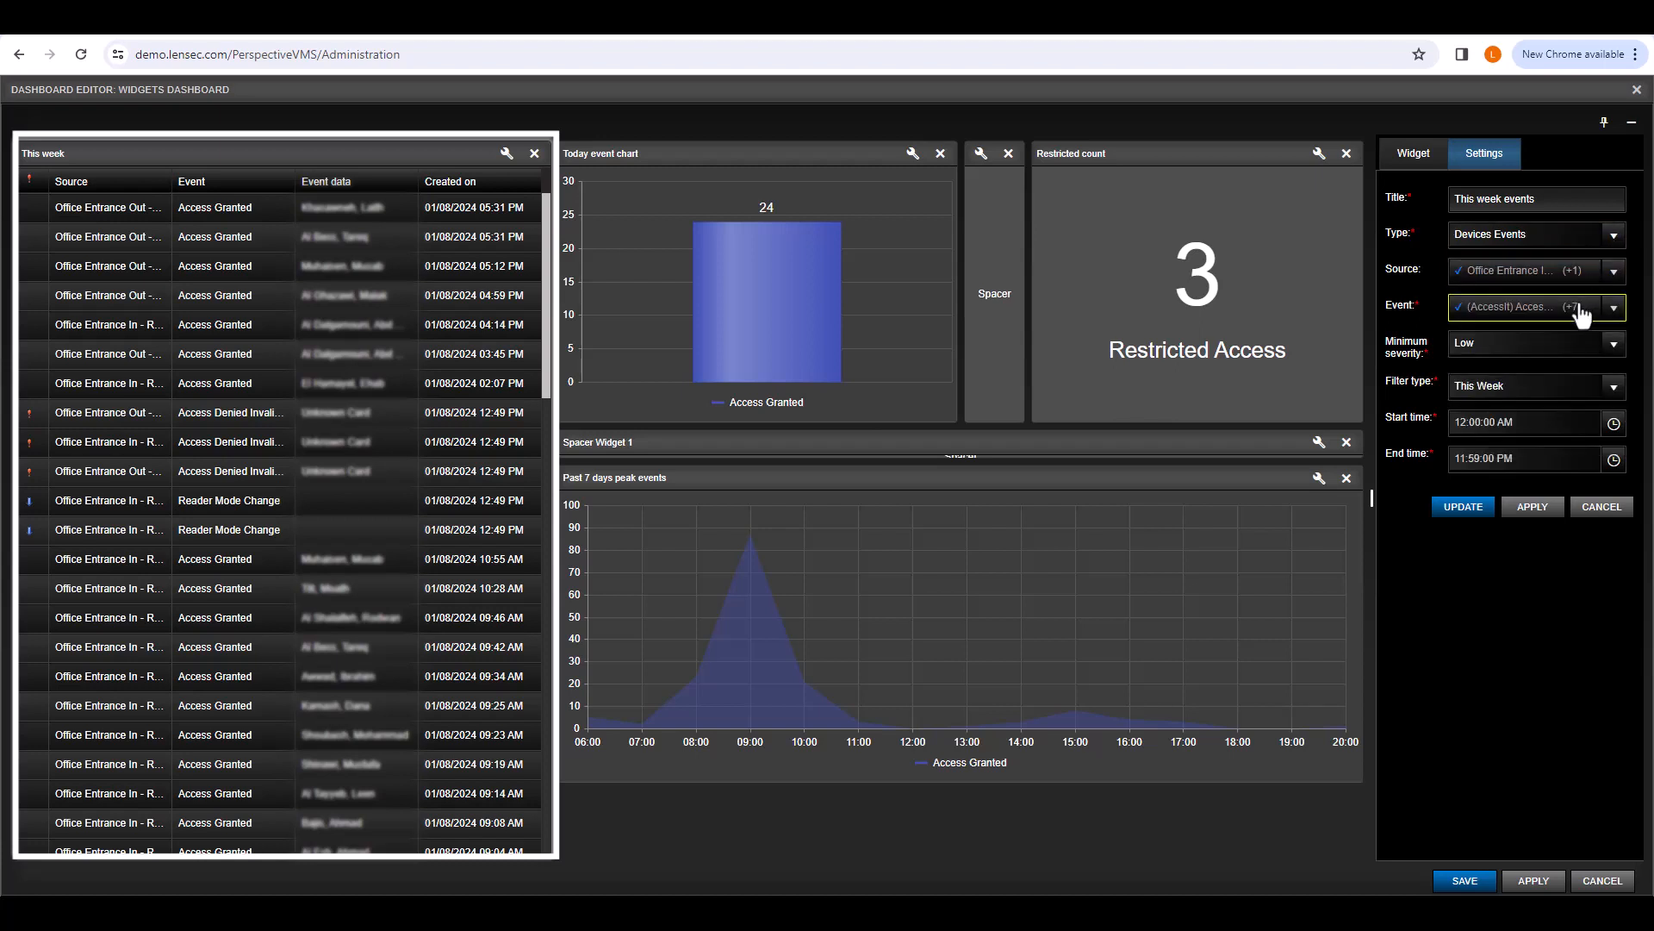
click(1582, 308)
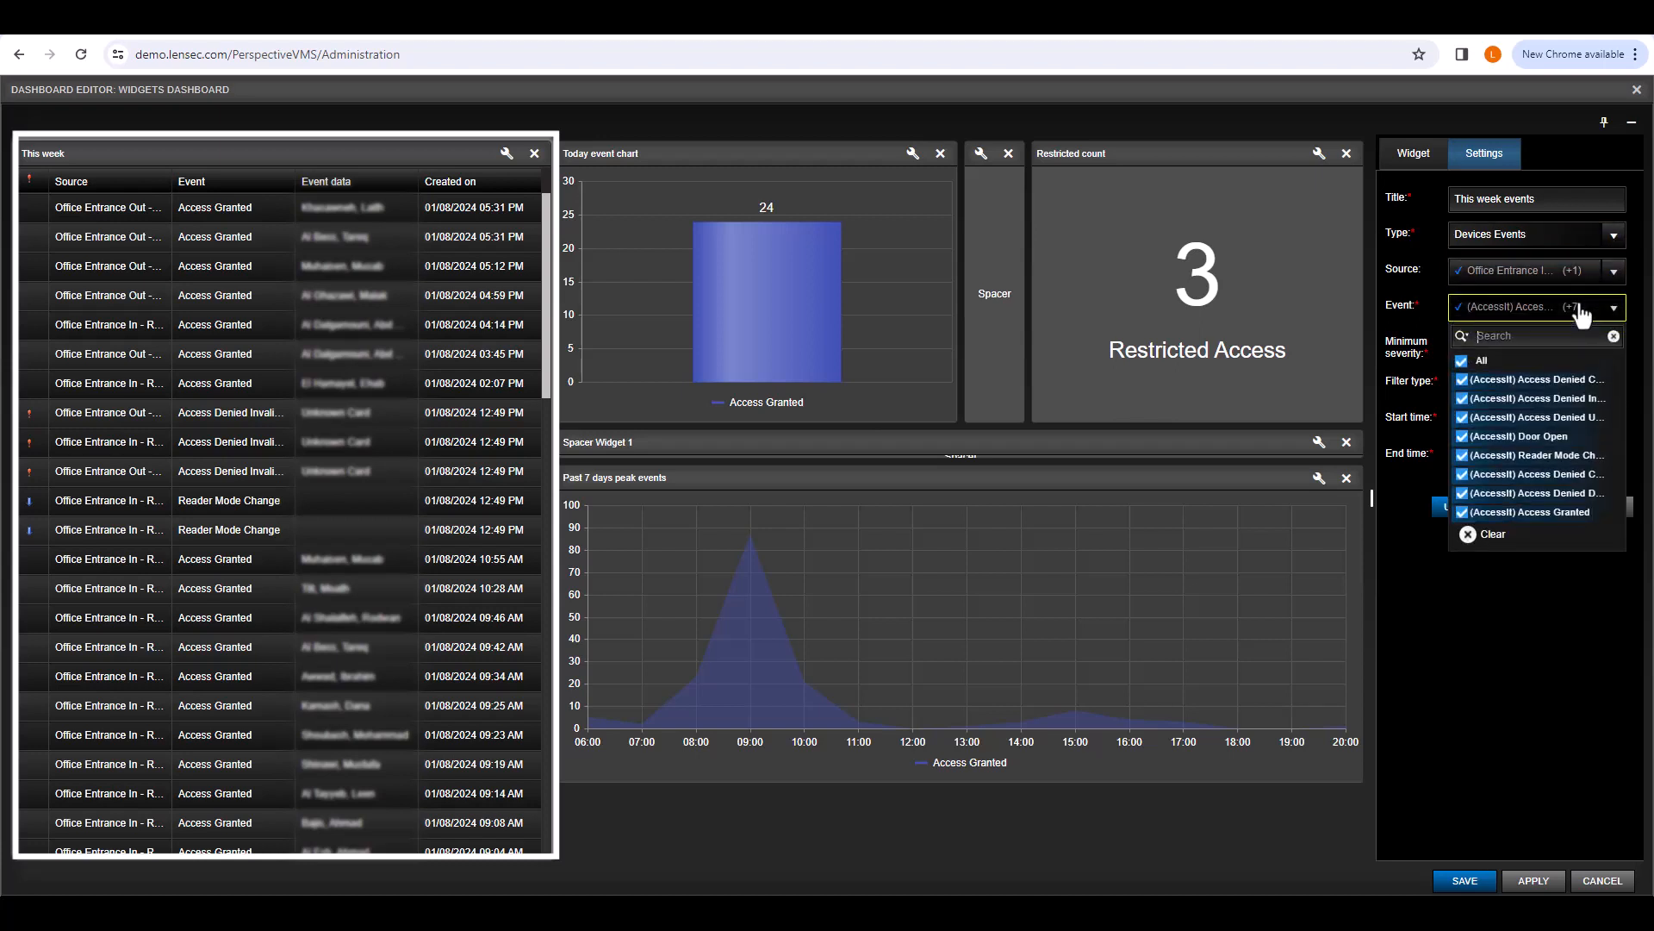
Step: Apply the new title with minimum severity set to High
click(1582, 310)
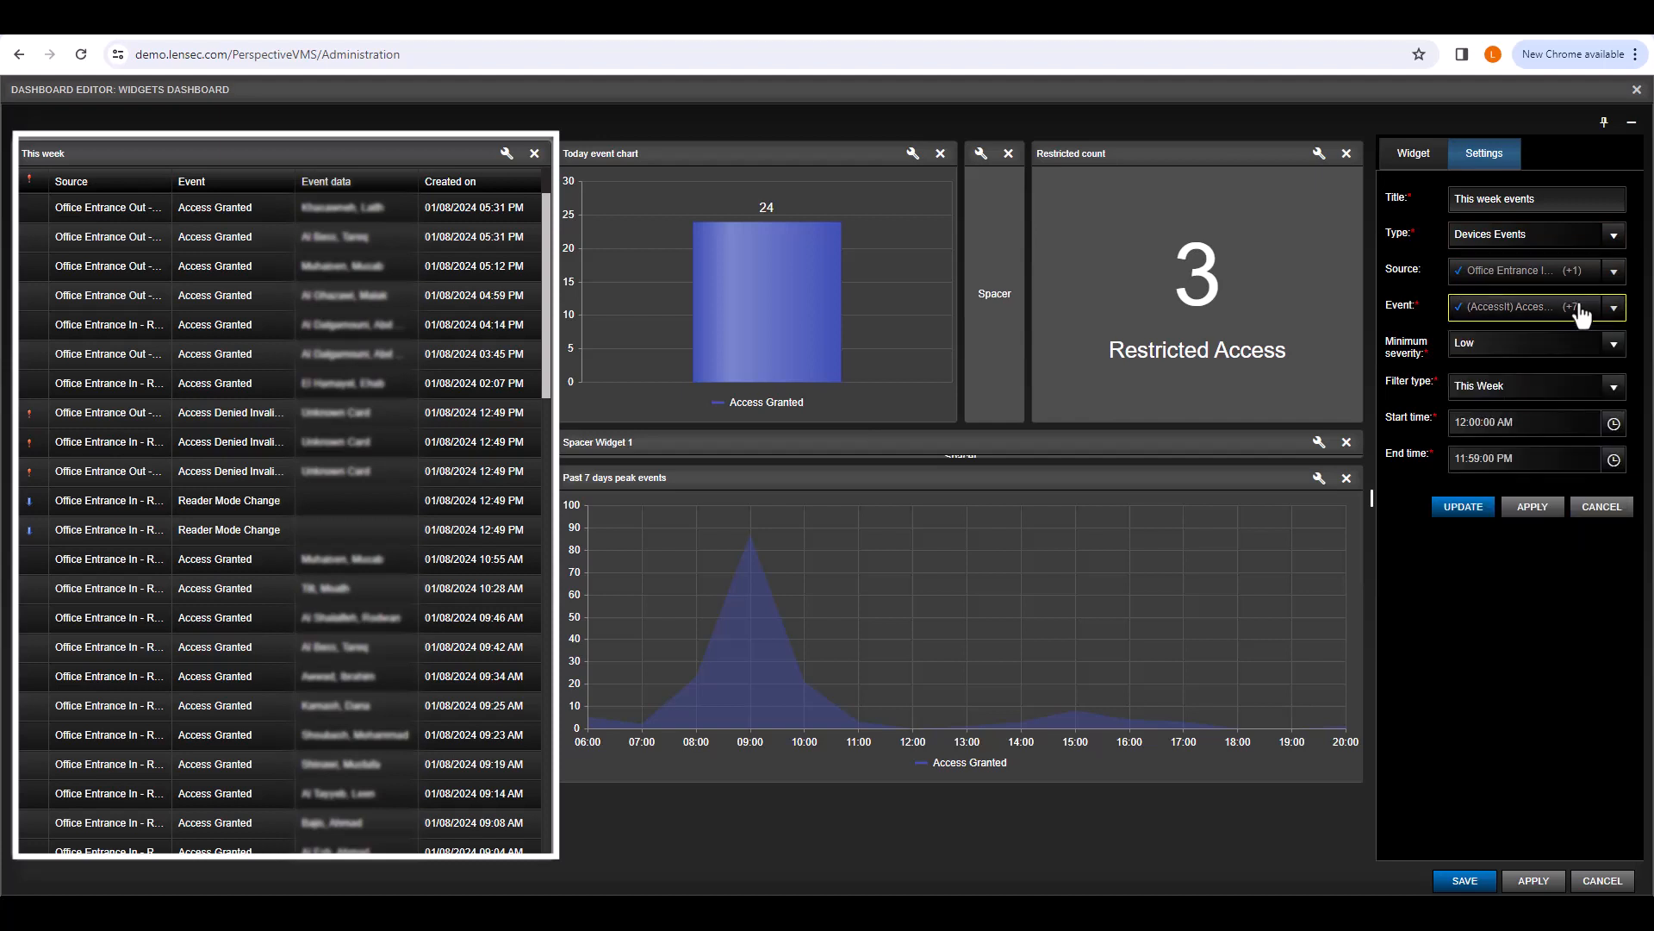
click(1618, 347)
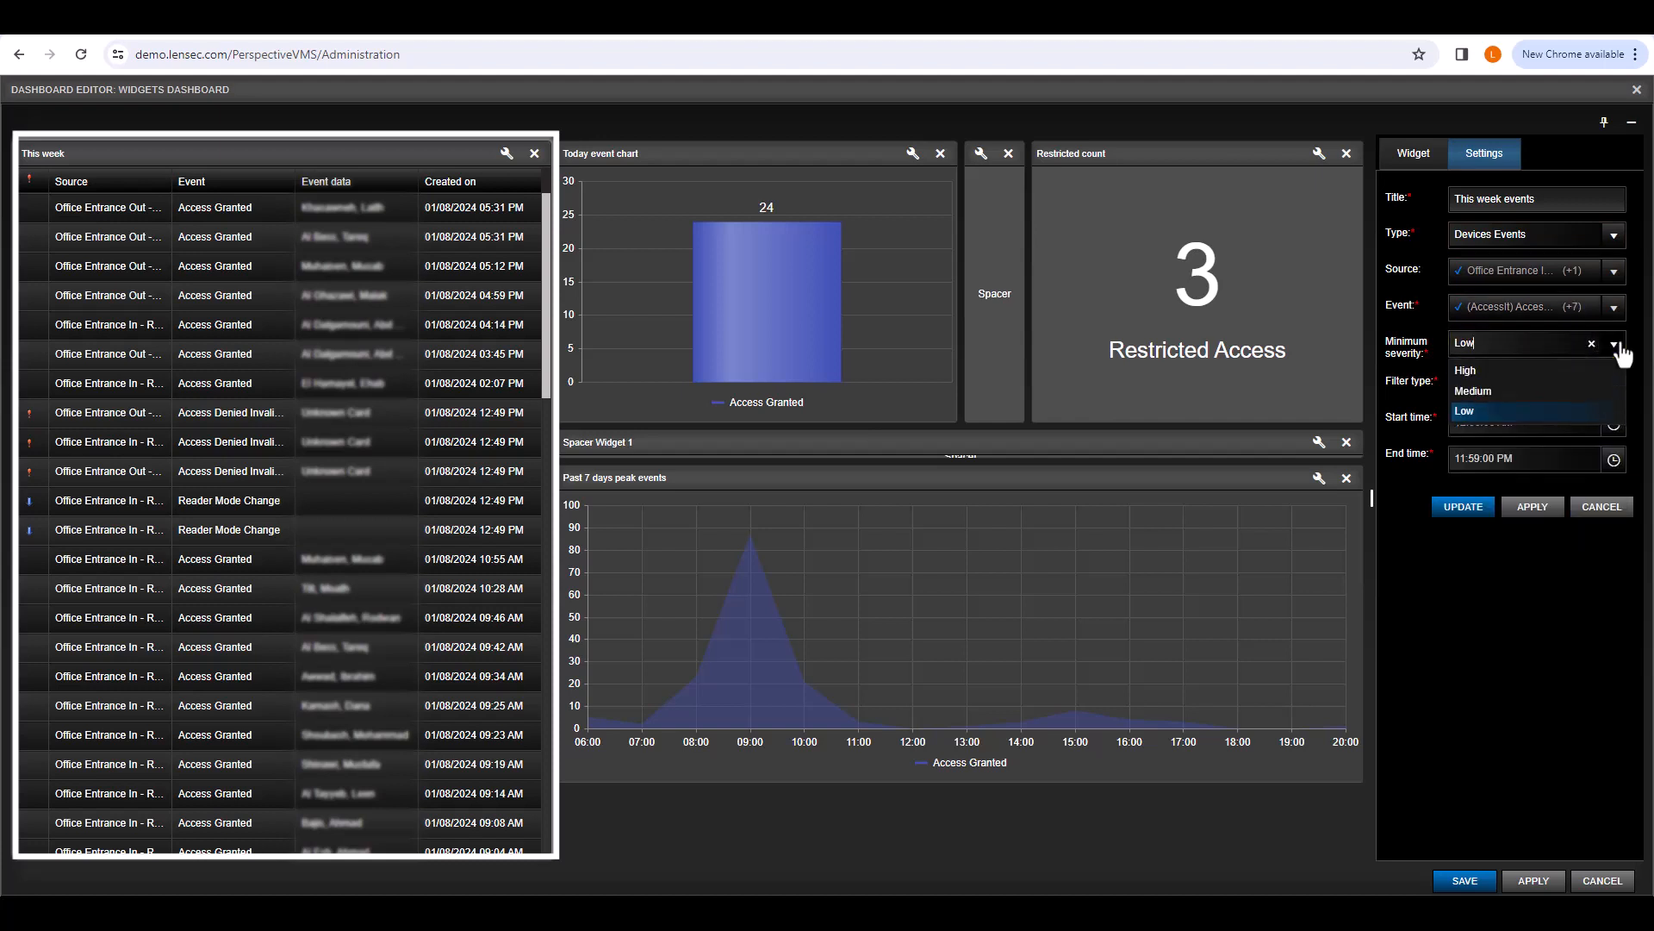
click(1586, 368)
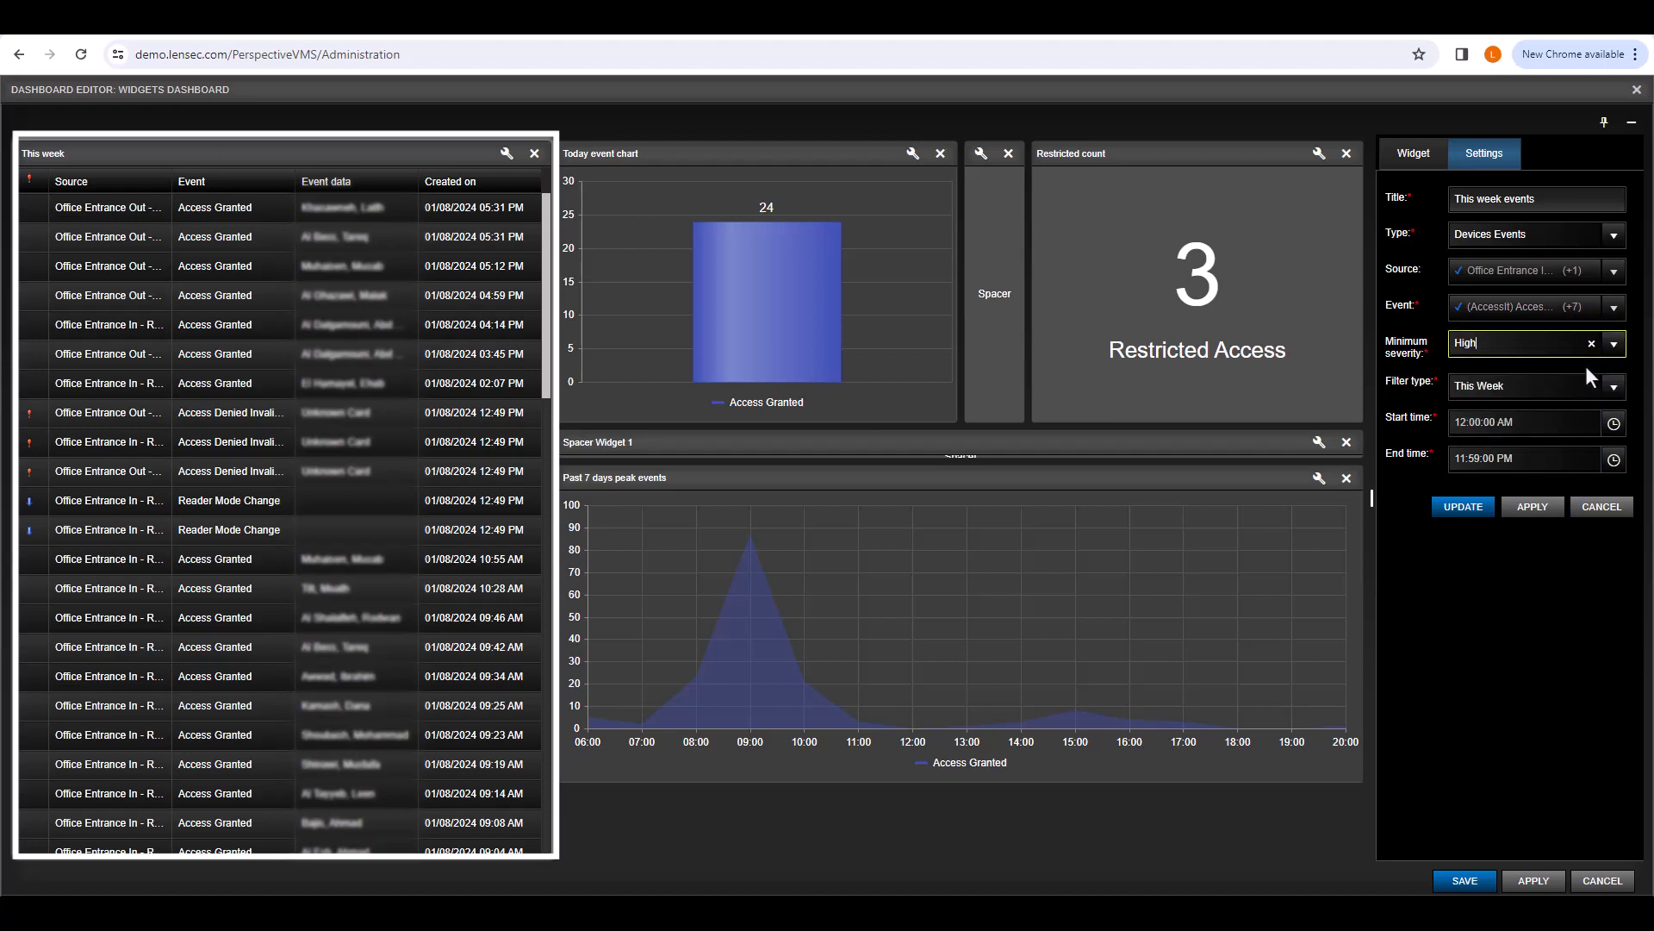
click(1535, 510)
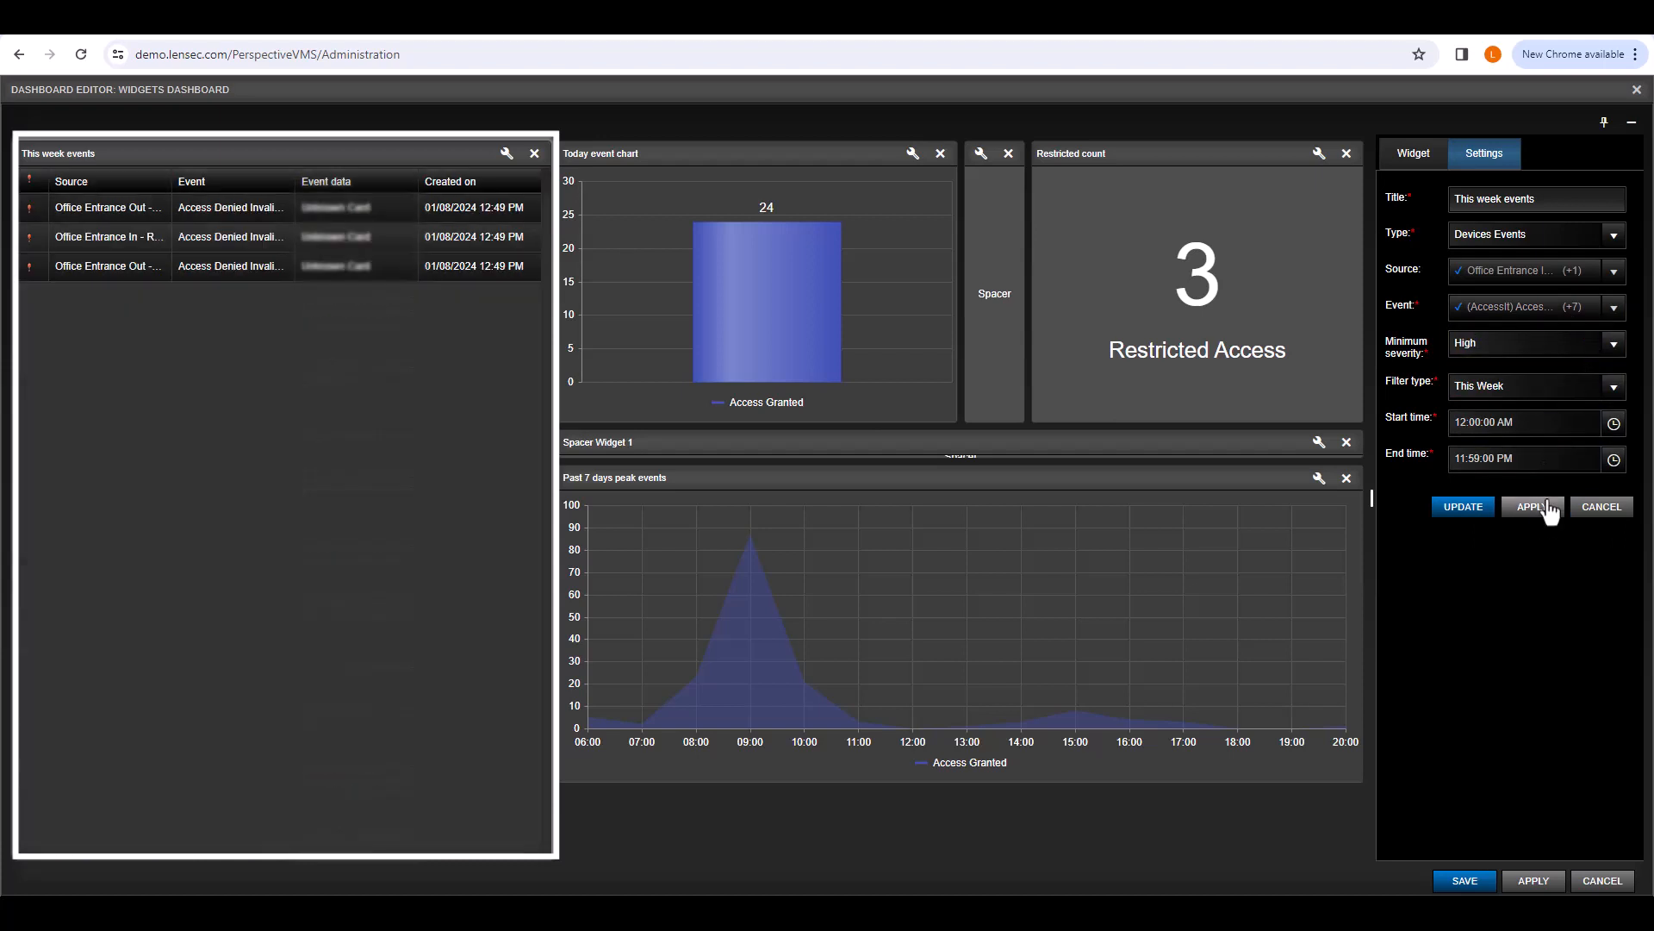
Step: Try Medium minimum severity, then revert to Low and apply it
click(1603, 351)
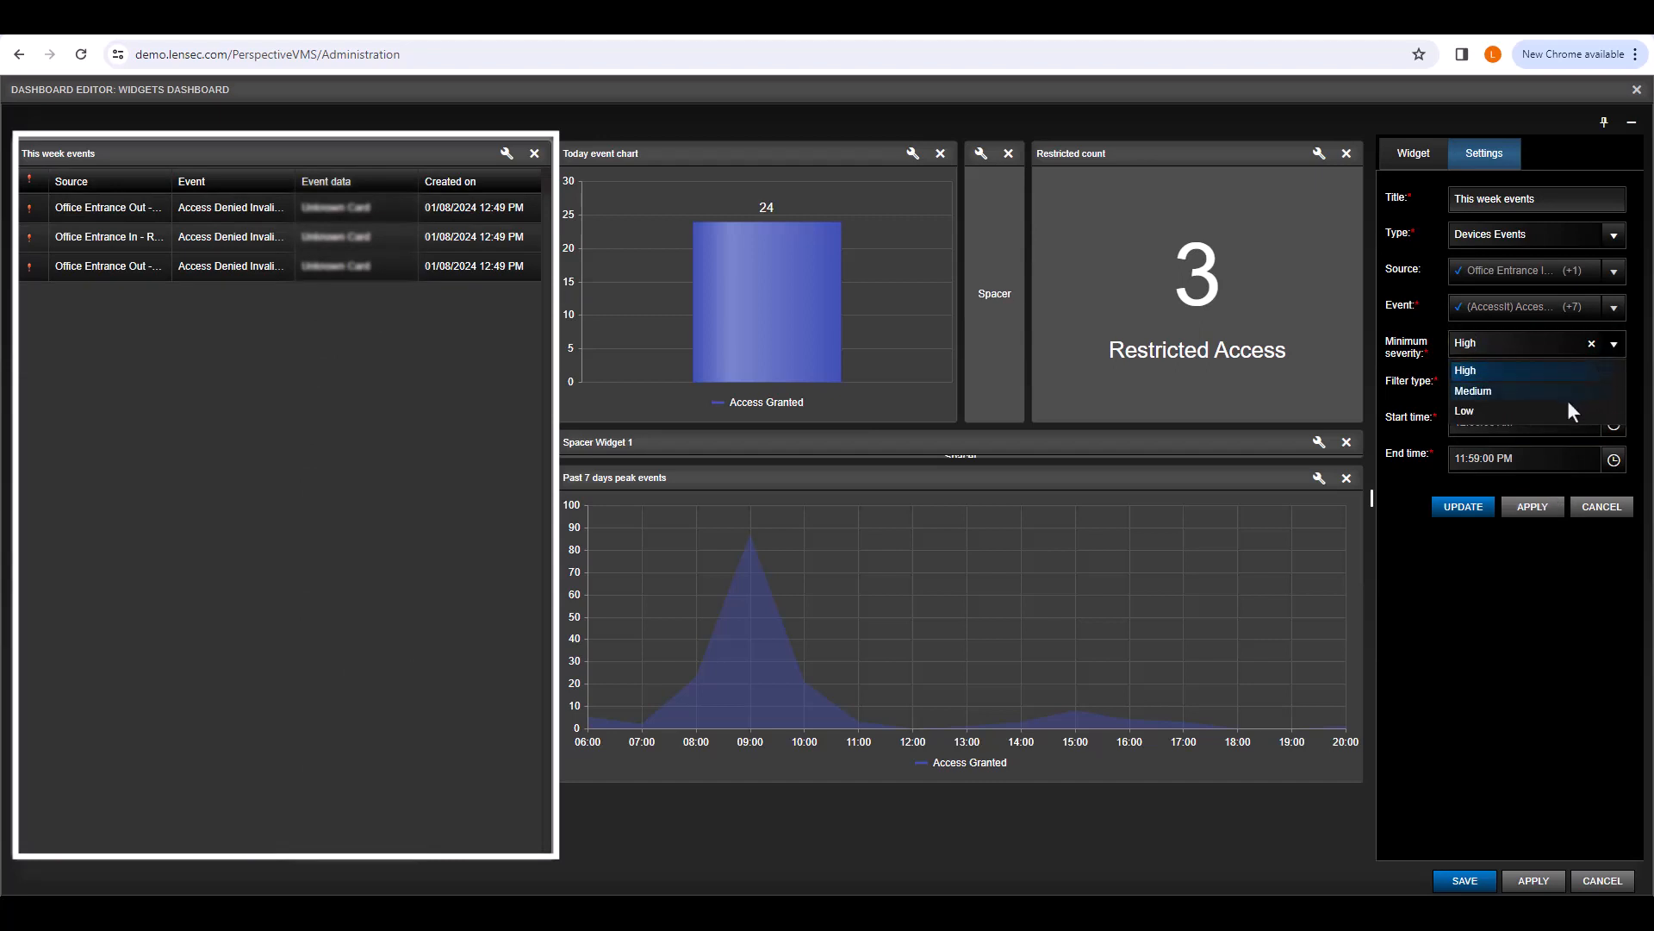
click(1561, 392)
click(1536, 510)
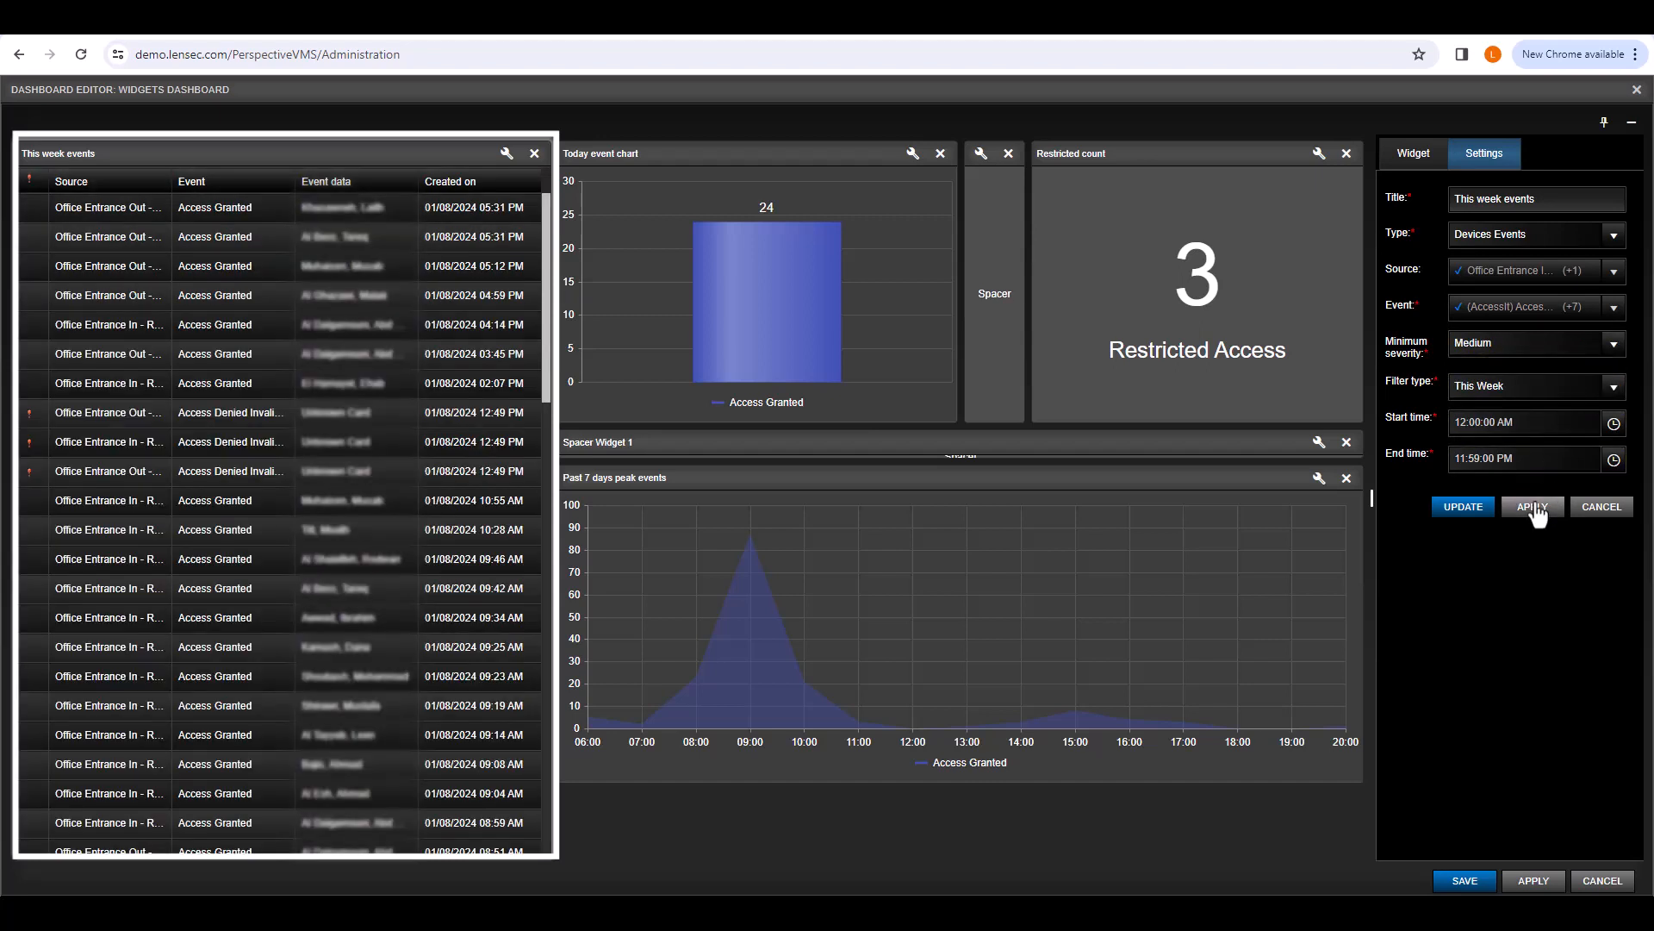
click(1604, 344)
click(1559, 412)
click(1535, 512)
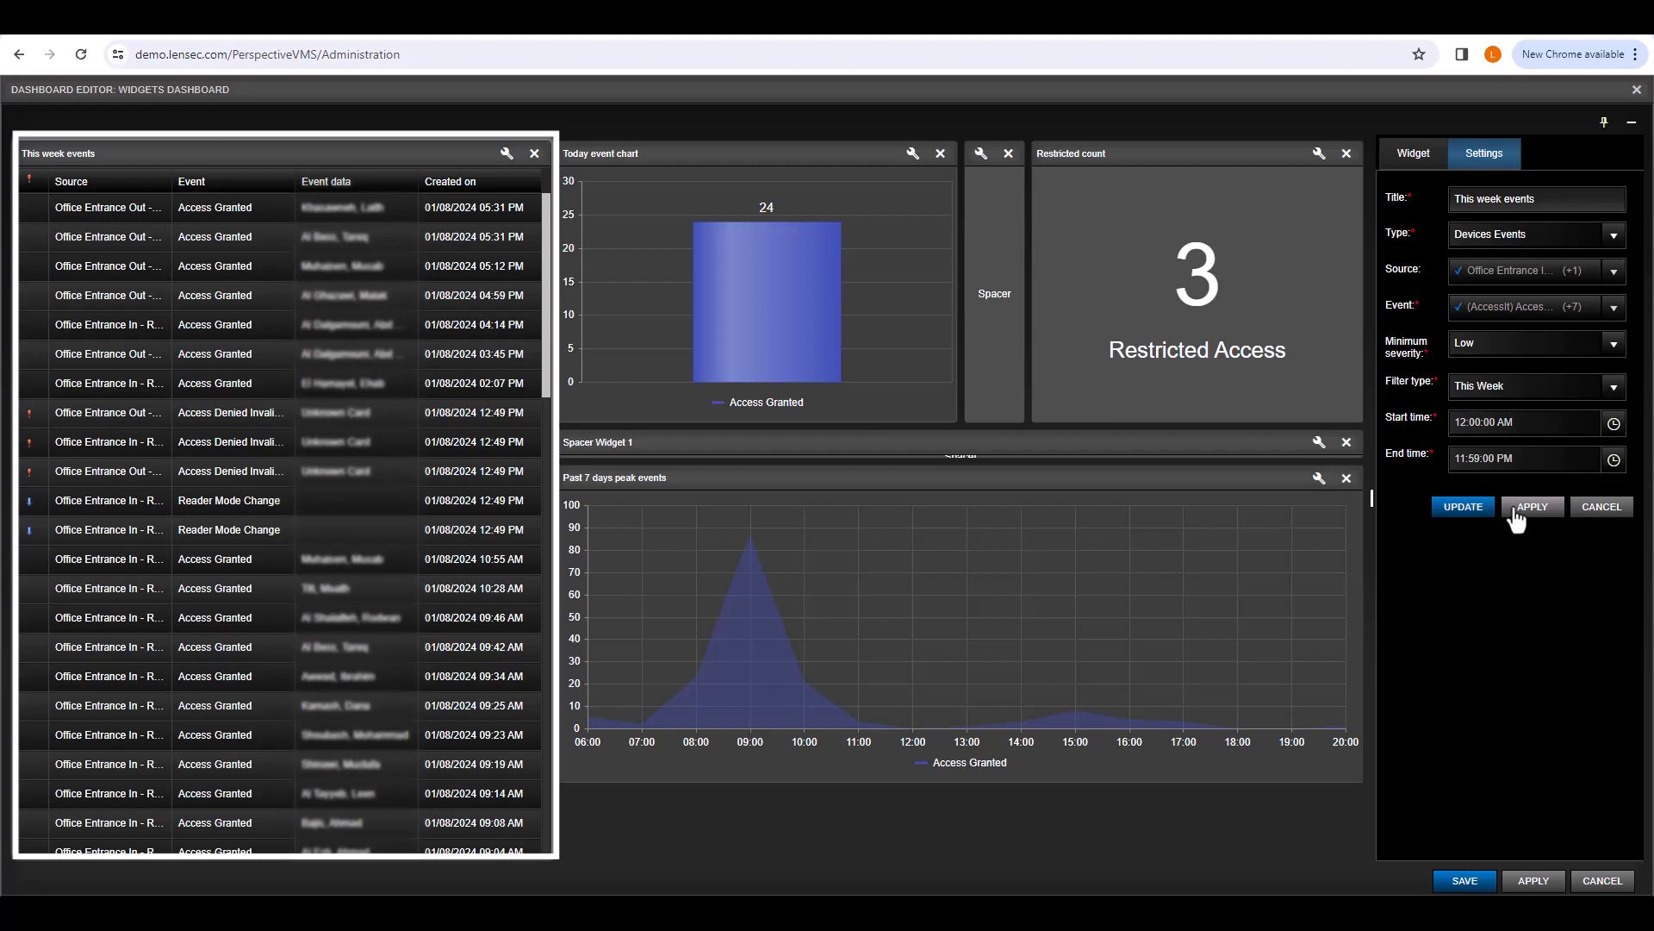
click(1615, 392)
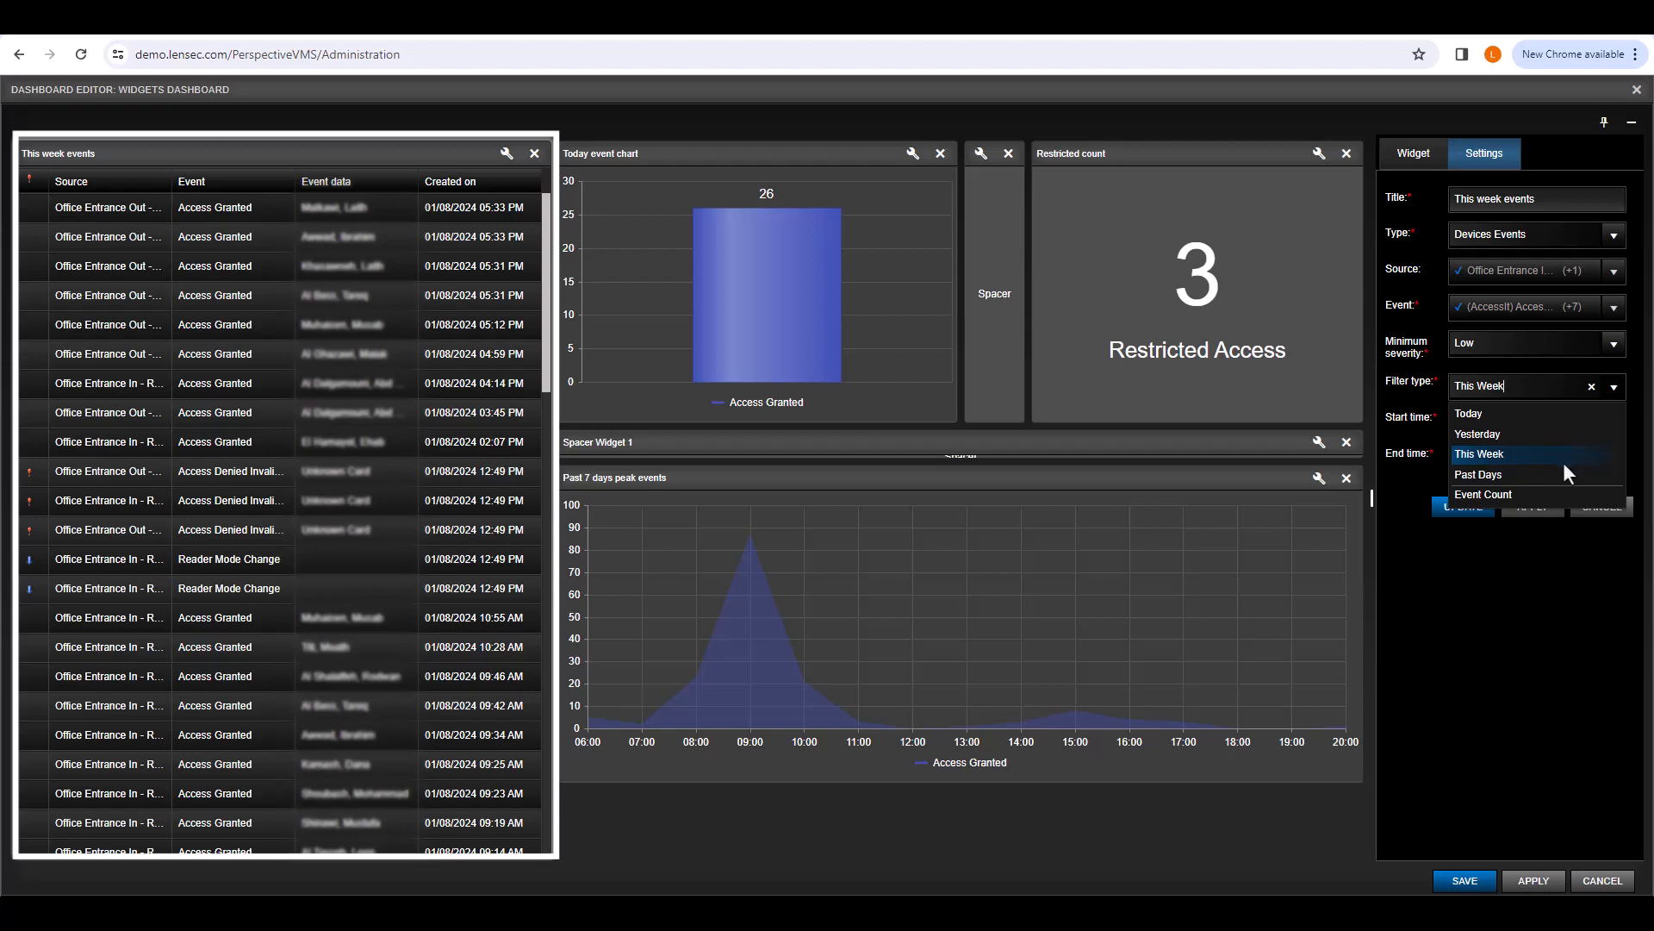
Step: Filter the list to Past Days with a value of 5 and apply it
click(1554, 474)
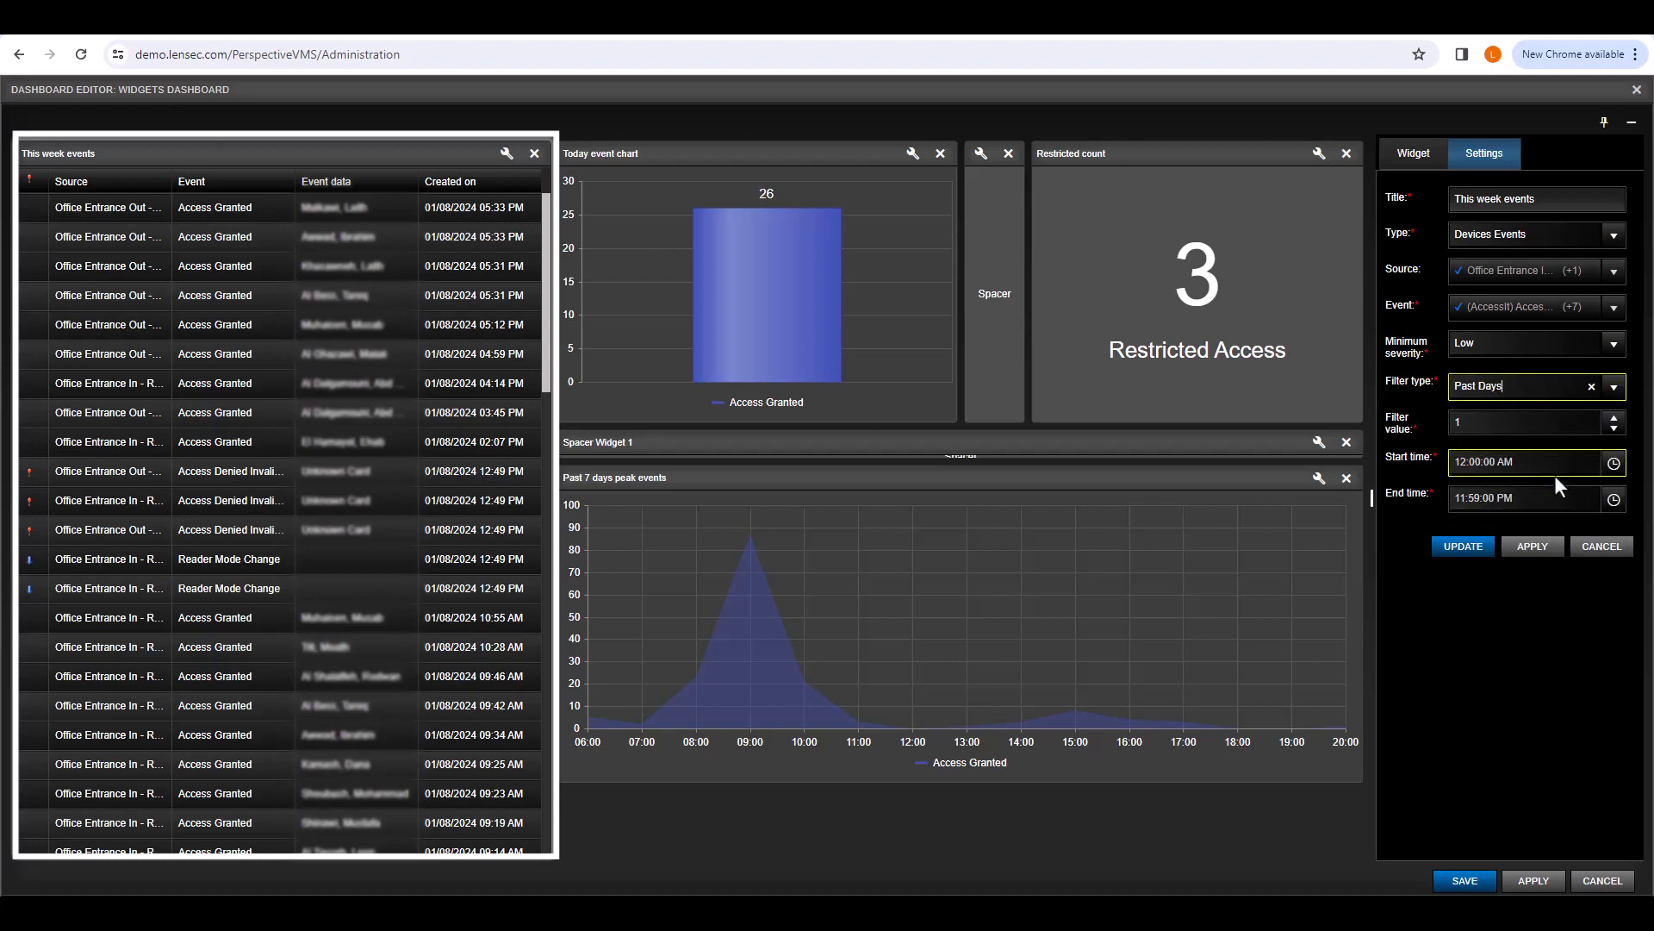
click(1486, 424)
key(BackSpace)
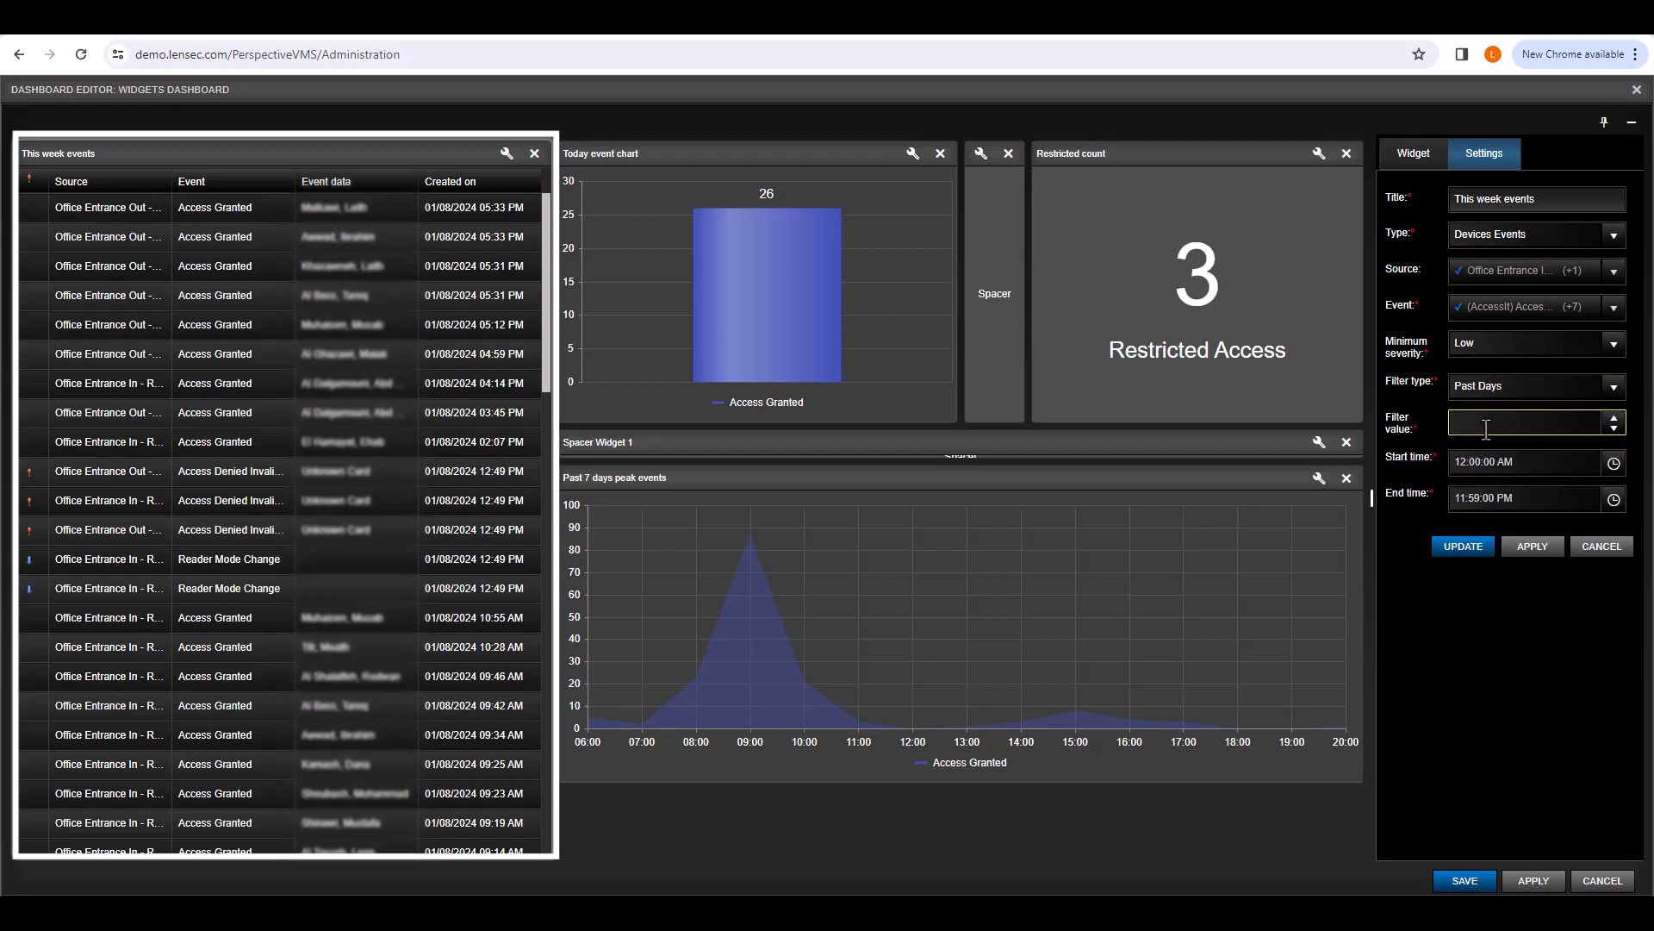
text(5)
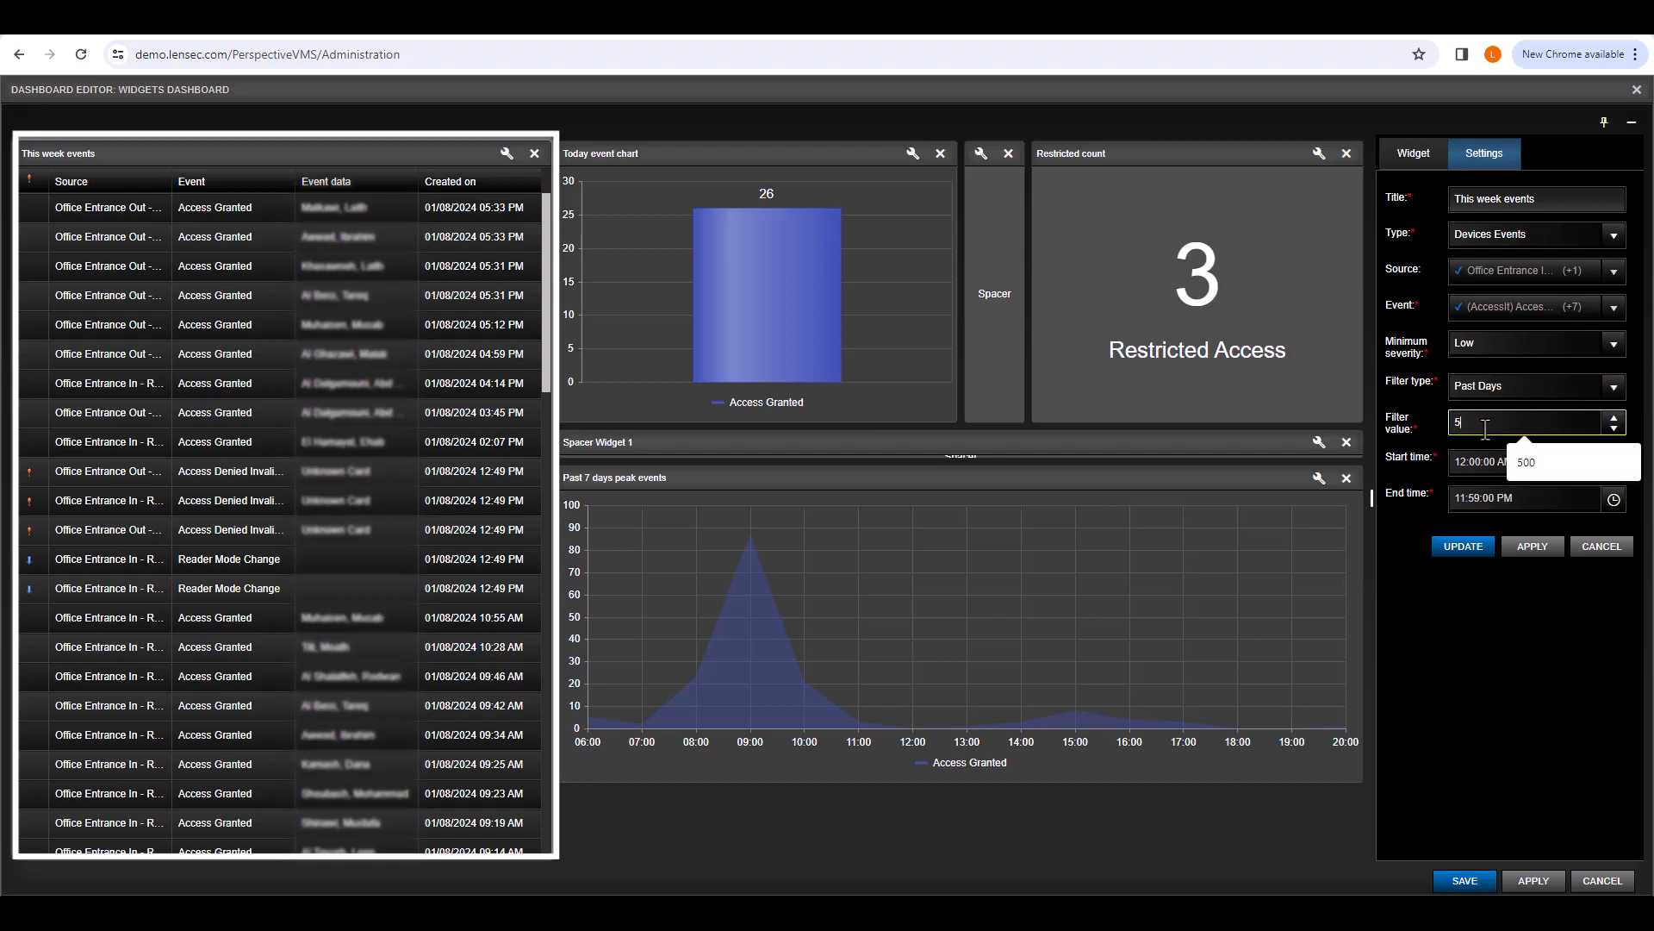
click(1425, 442)
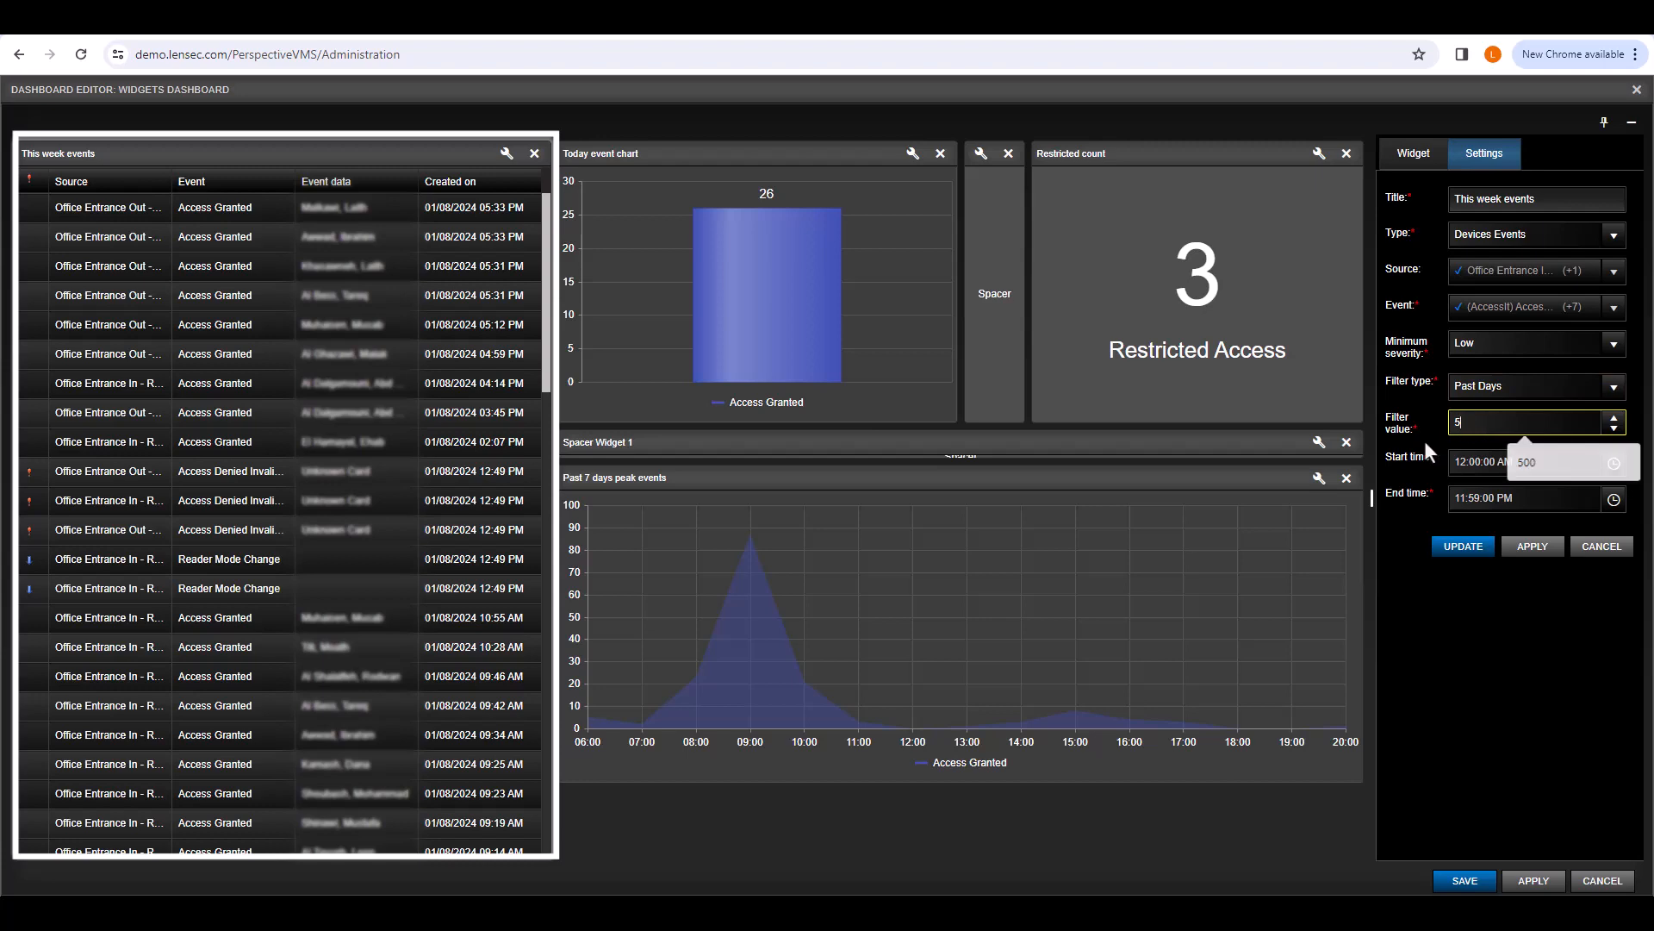
click(1524, 536)
scroll(395, 463, down, 2)
scroll(395, 463, down, 5)
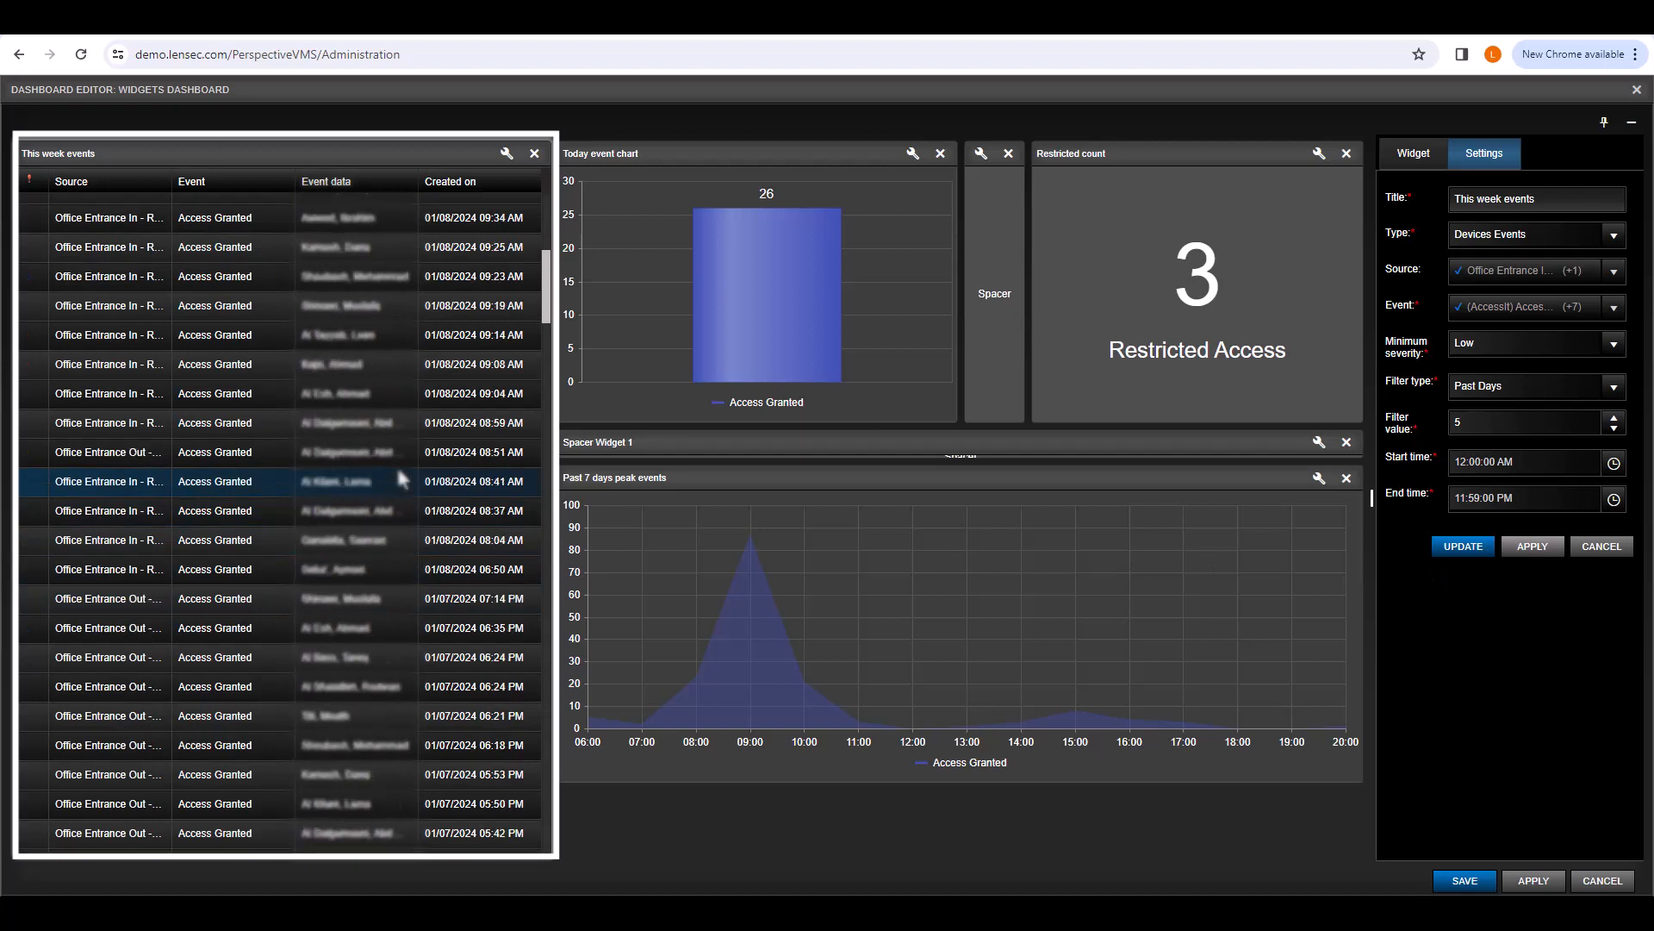
click(1611, 388)
Step: Switch the filter to Event Count with a value of 10 and apply it
click(1551, 494)
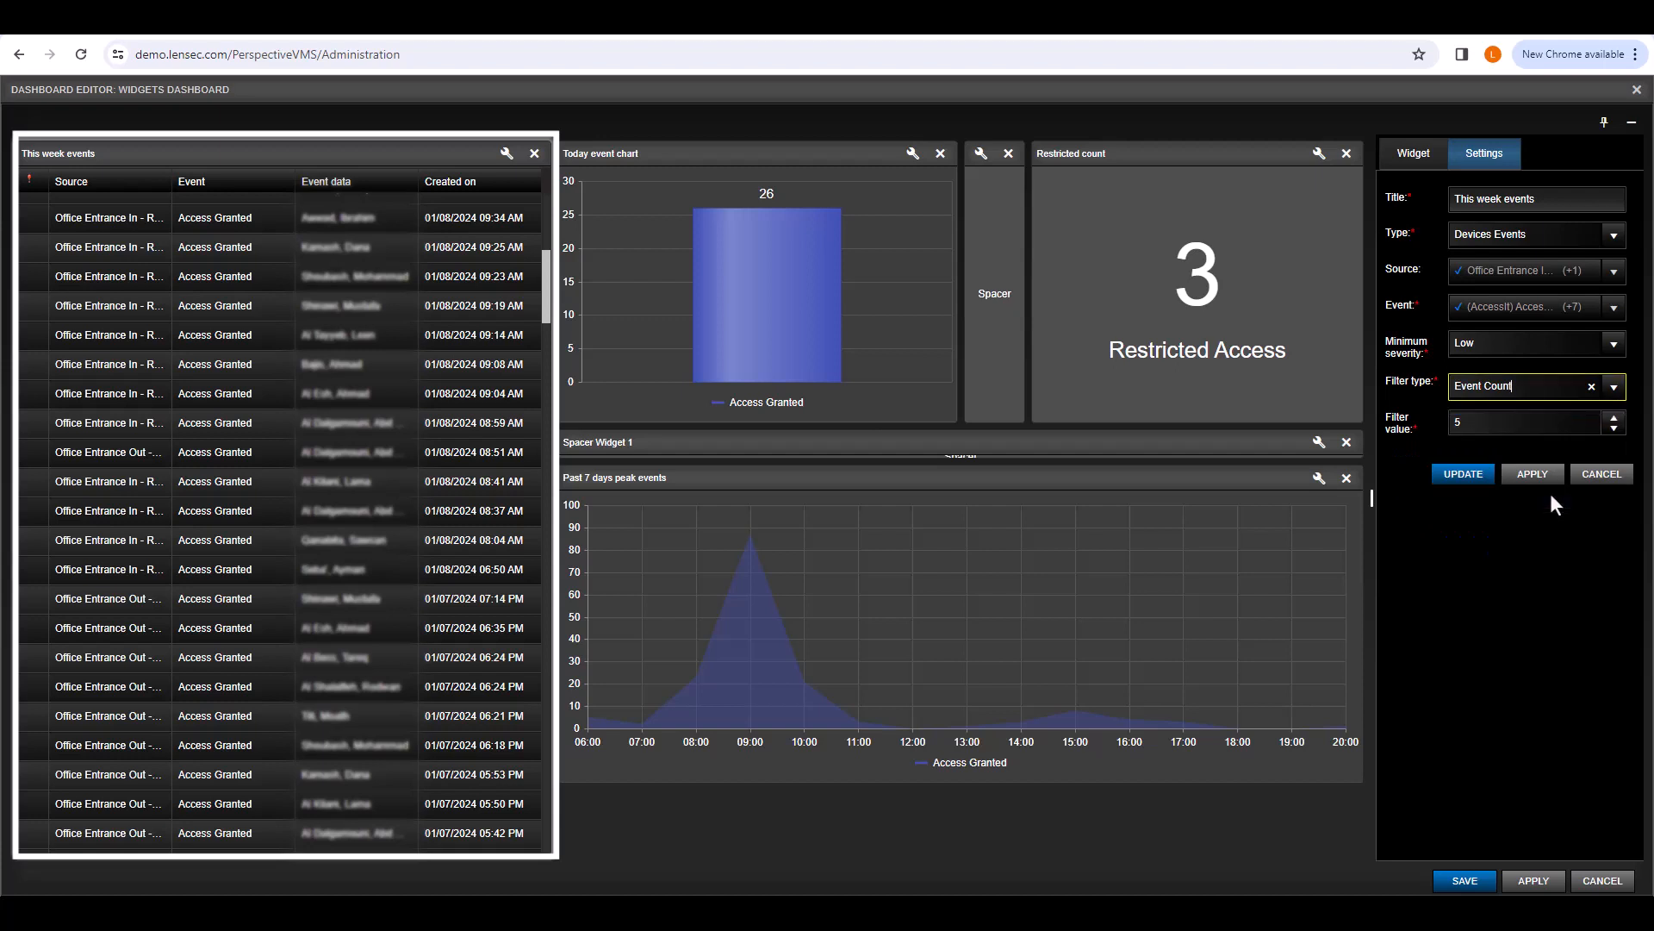
click(1525, 423)
key(BackSpace)
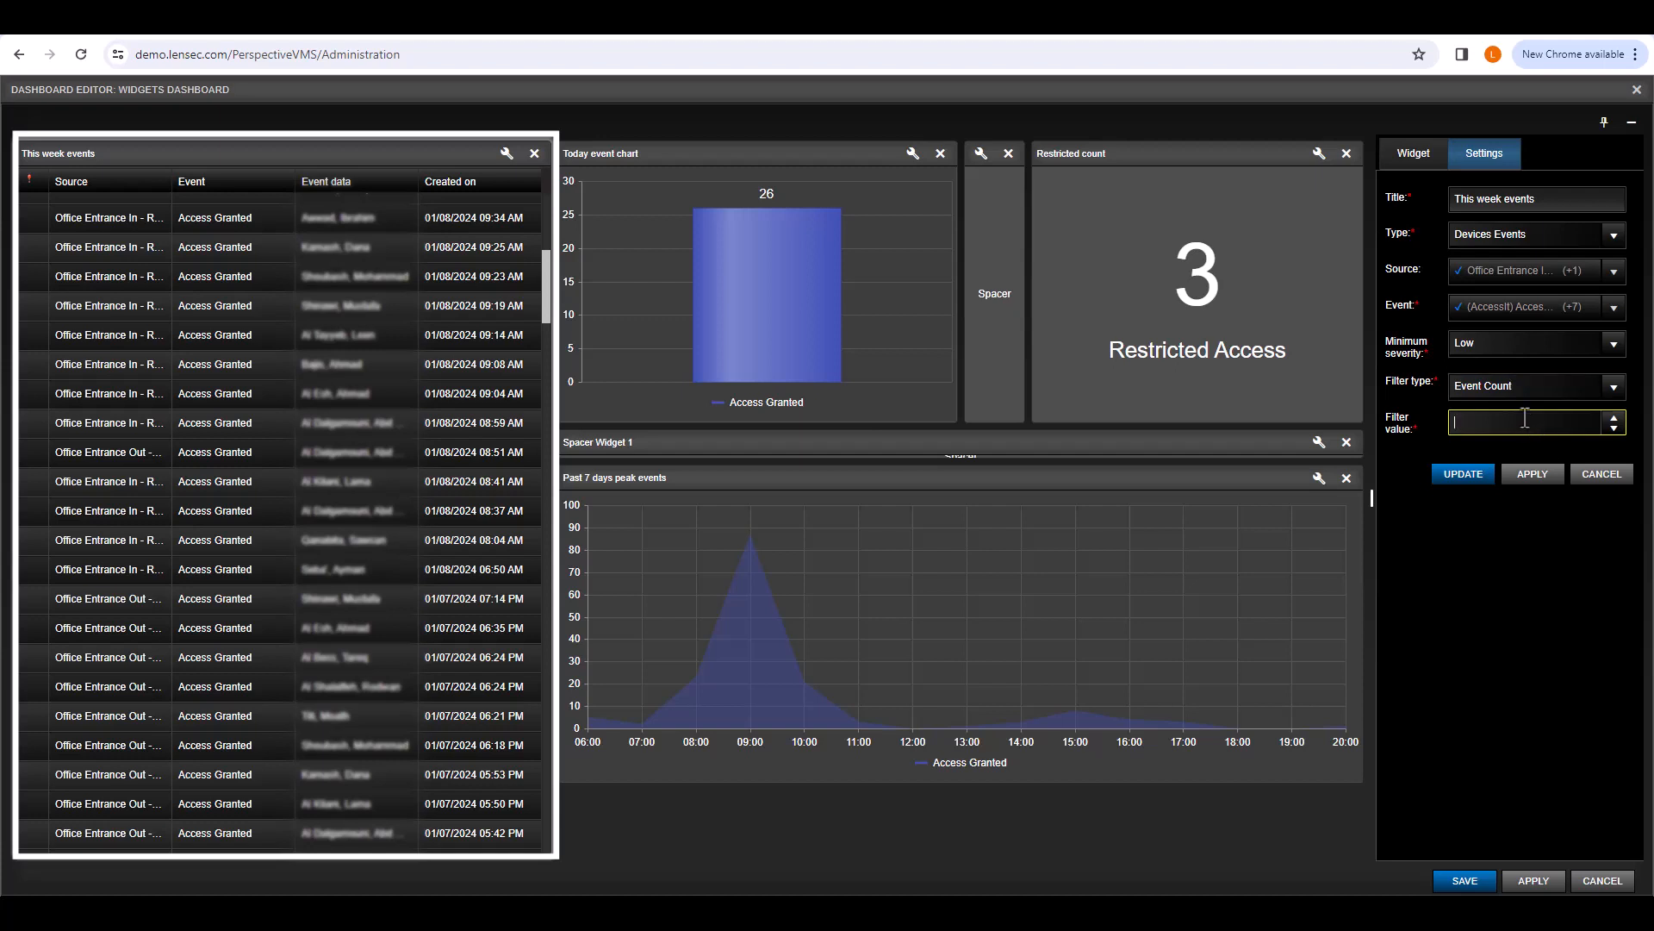
text(10)
click(1491, 517)
click(1520, 481)
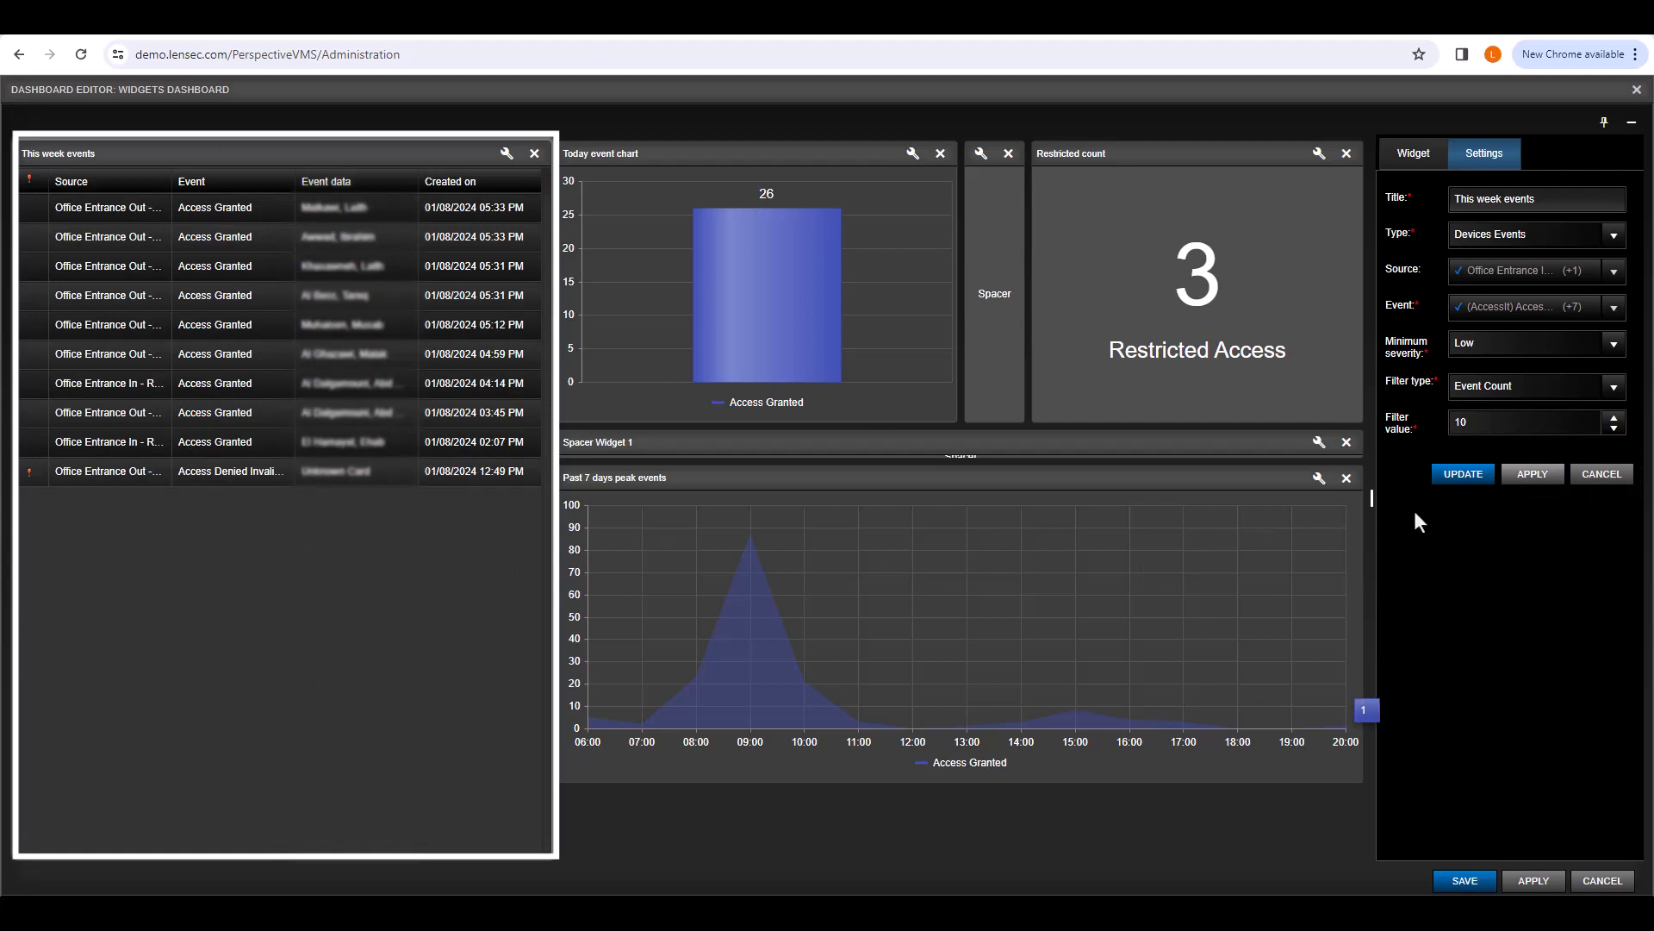
click(1617, 388)
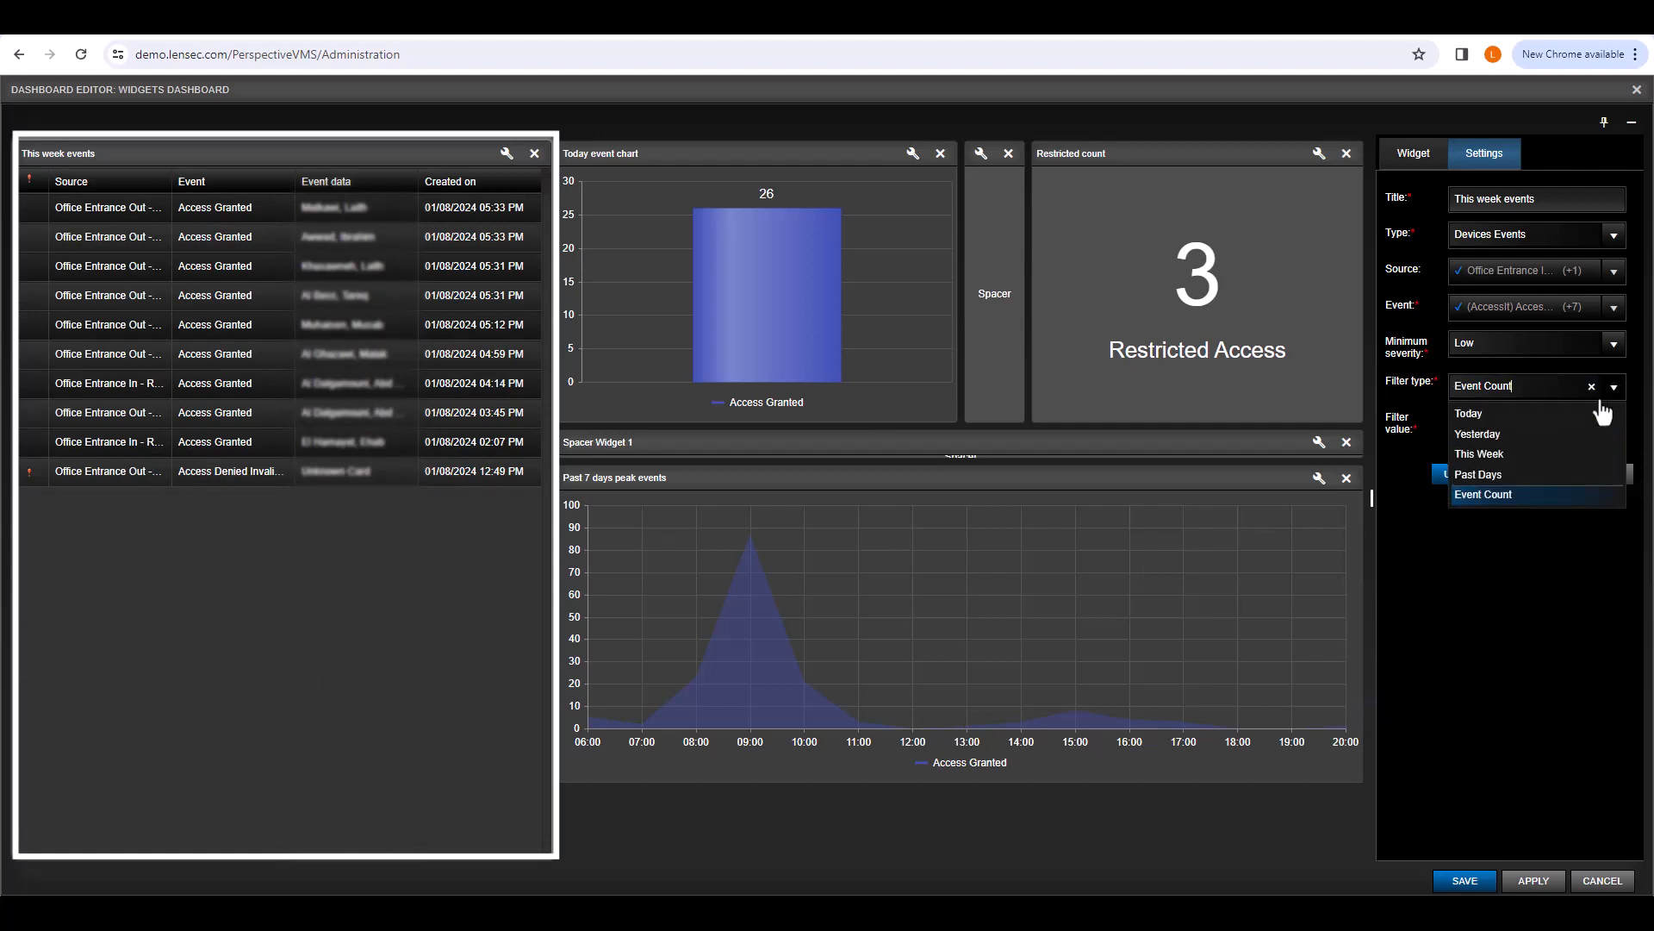
Step: Return the filter to This Week and apply a 05:00:00 PM start time
click(1556, 448)
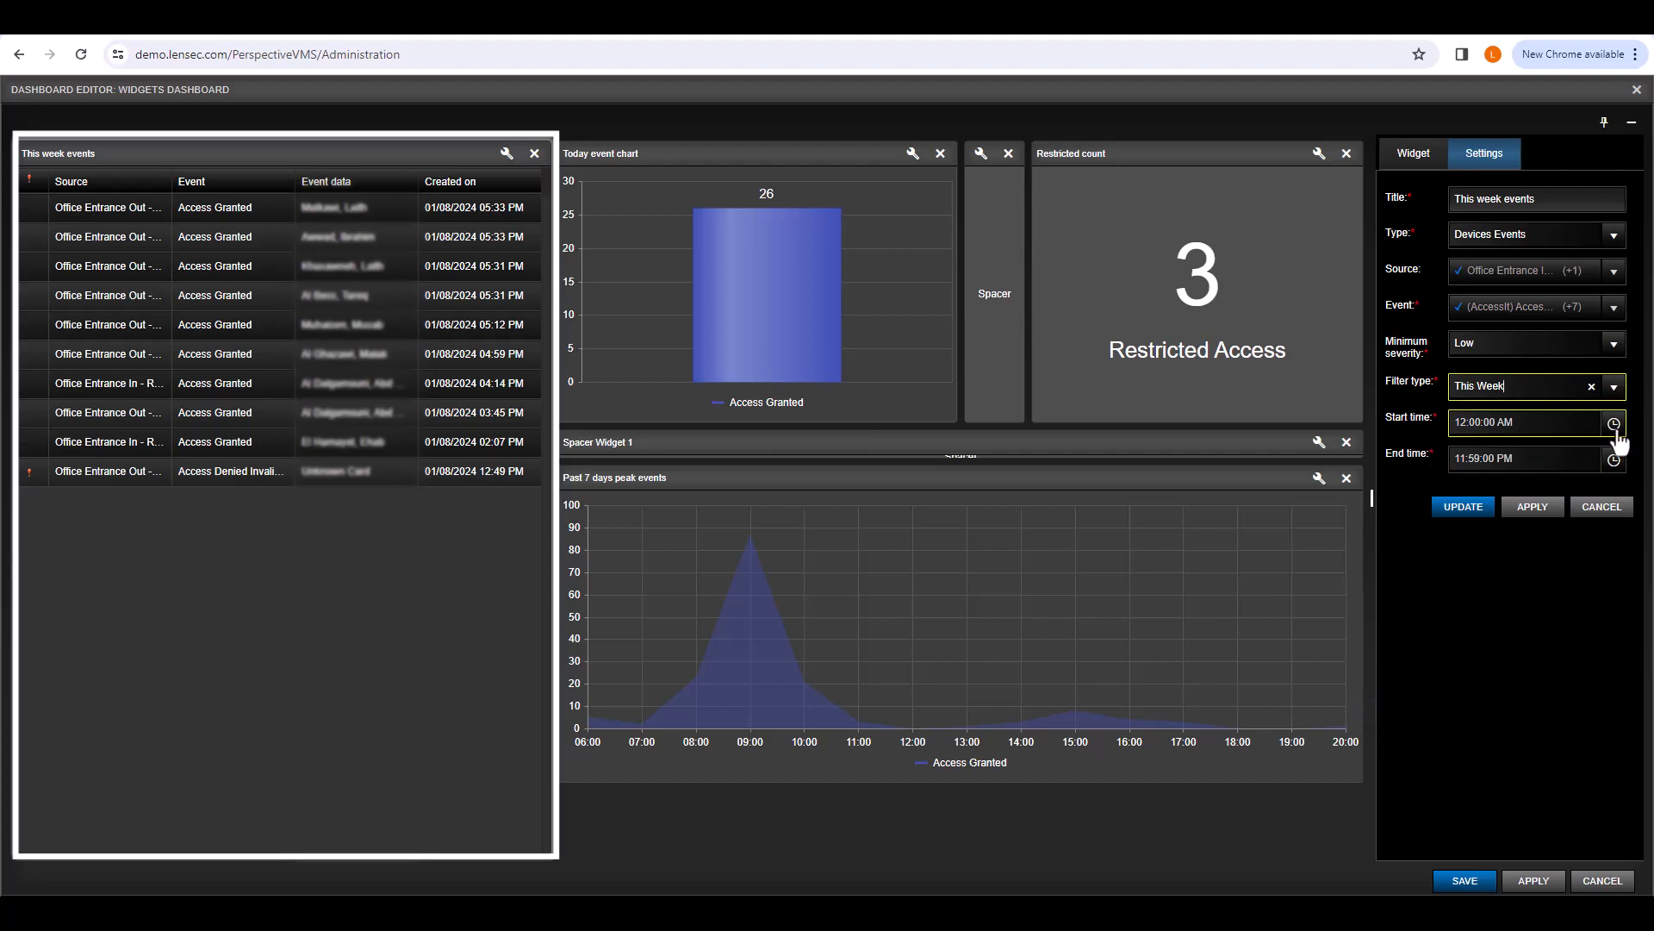
click(1617, 429)
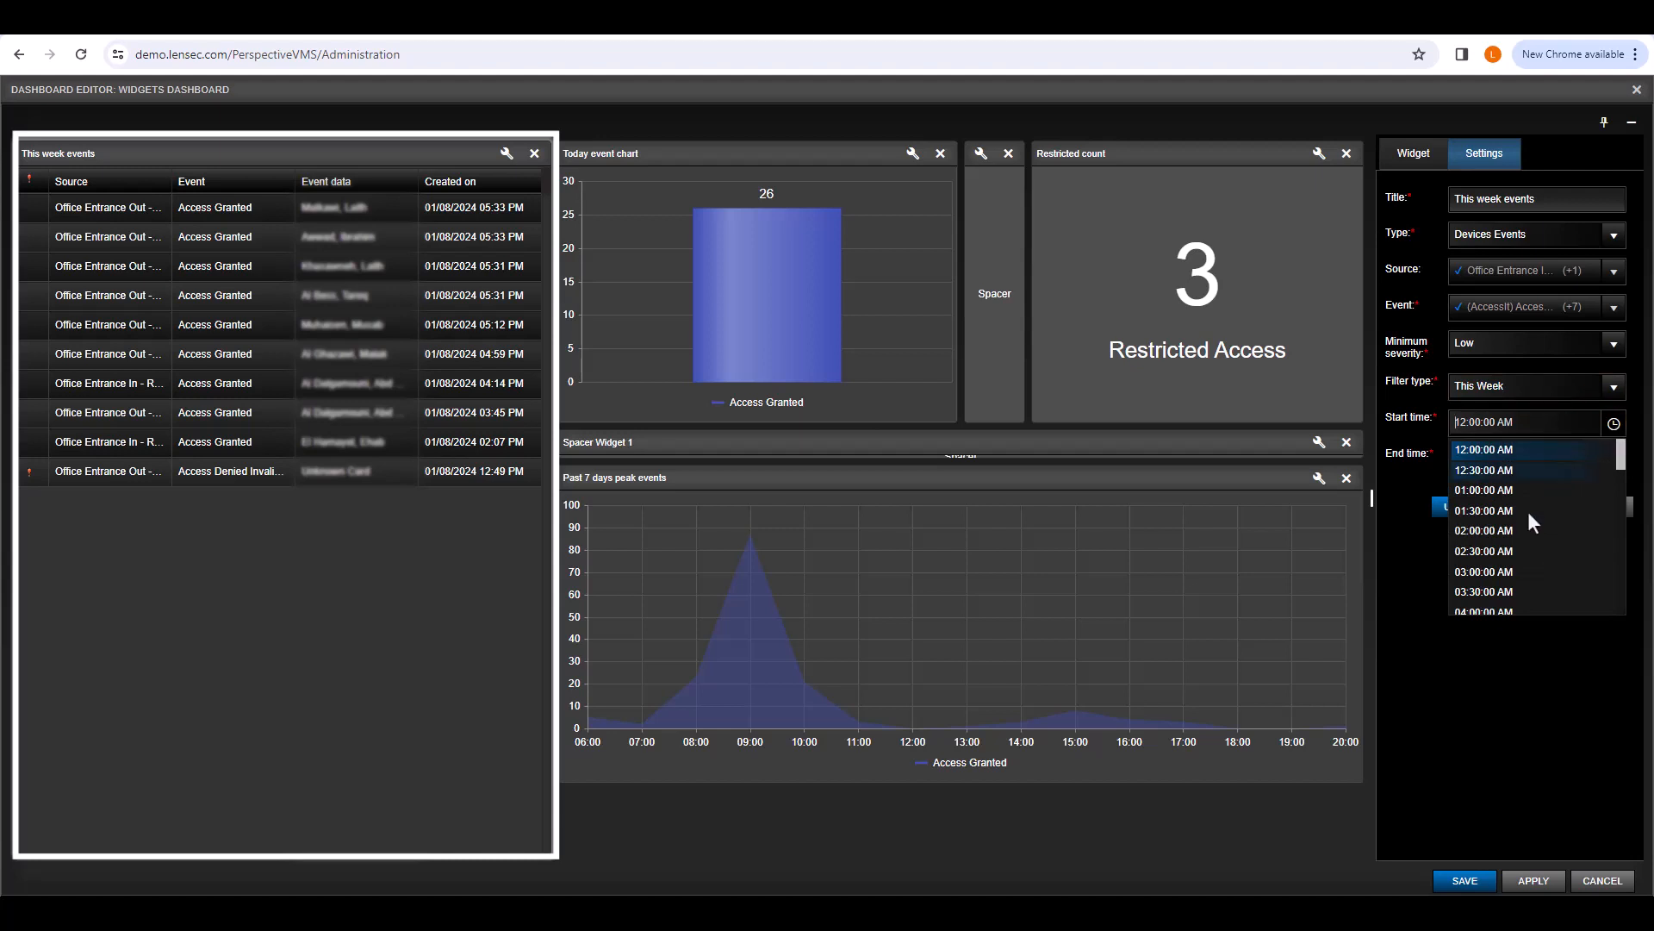
scroll(1509, 545, down, 6)
scroll(1509, 551, down, 1)
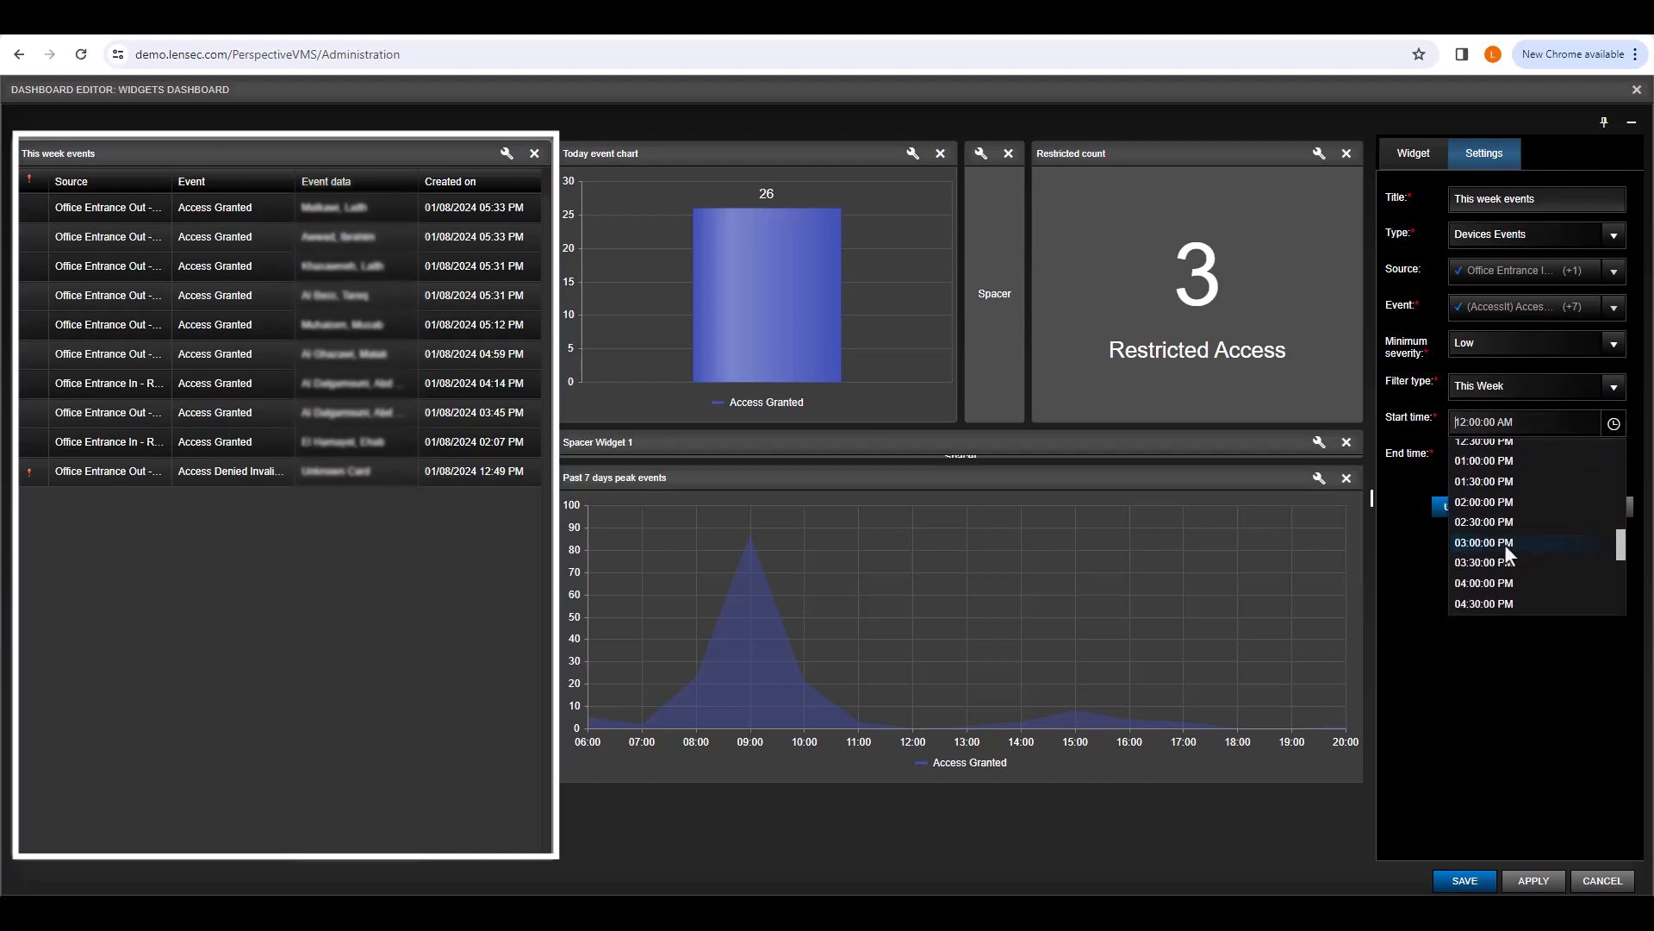
scroll(1504, 544, down, 1)
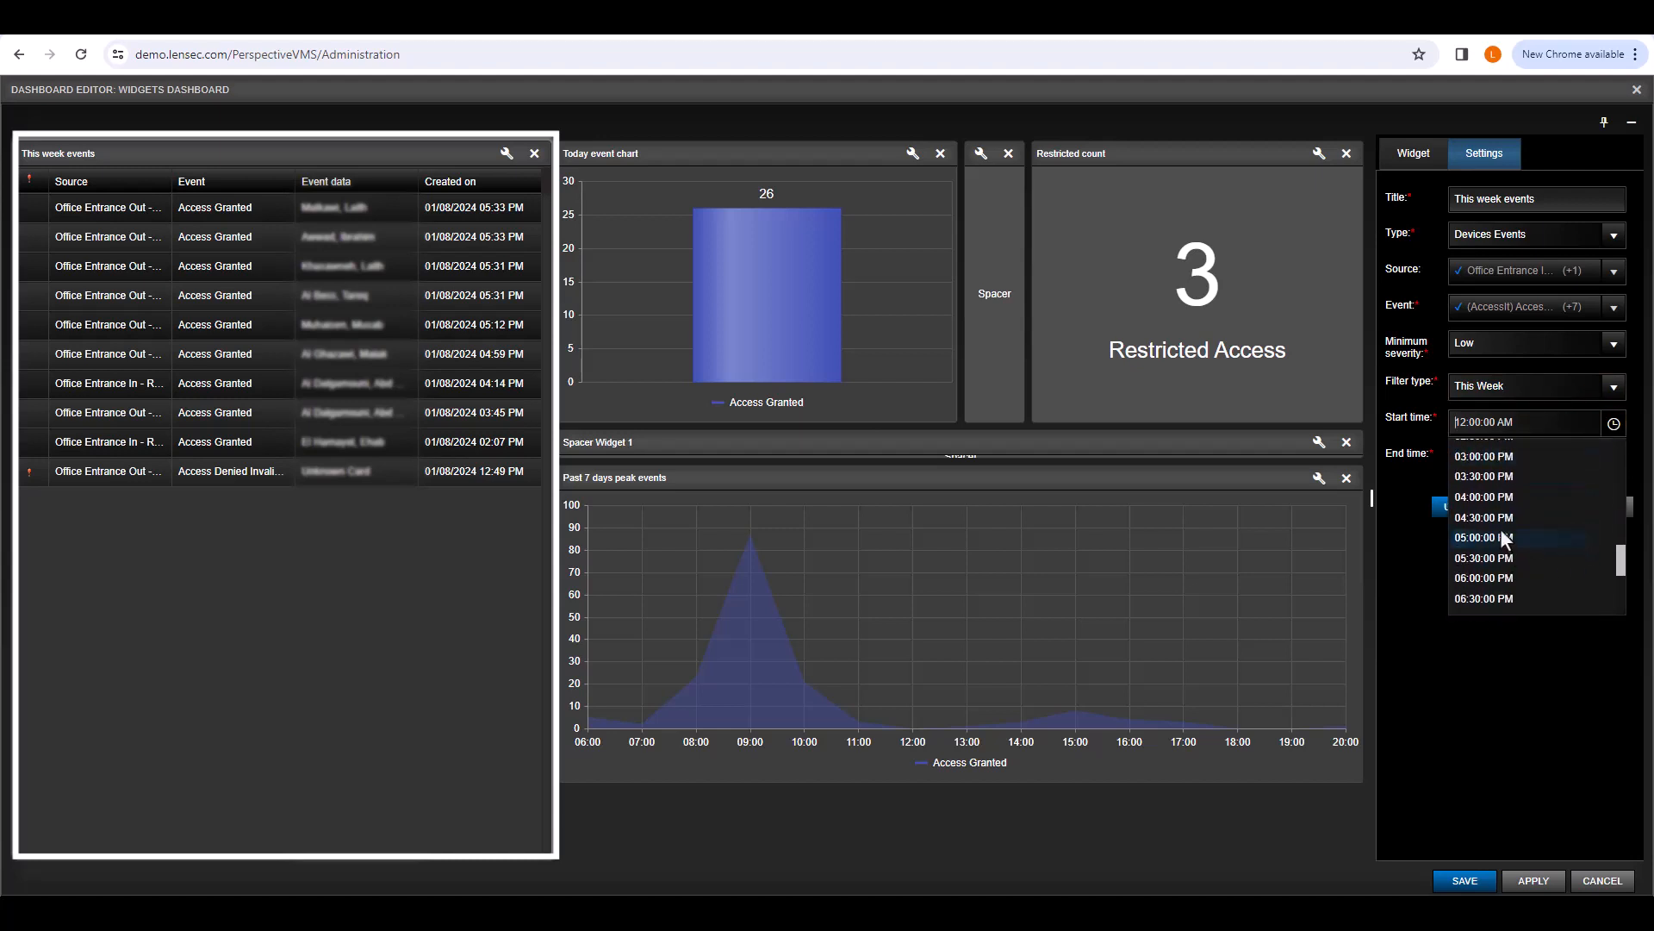
click(1501, 529)
click(1525, 513)
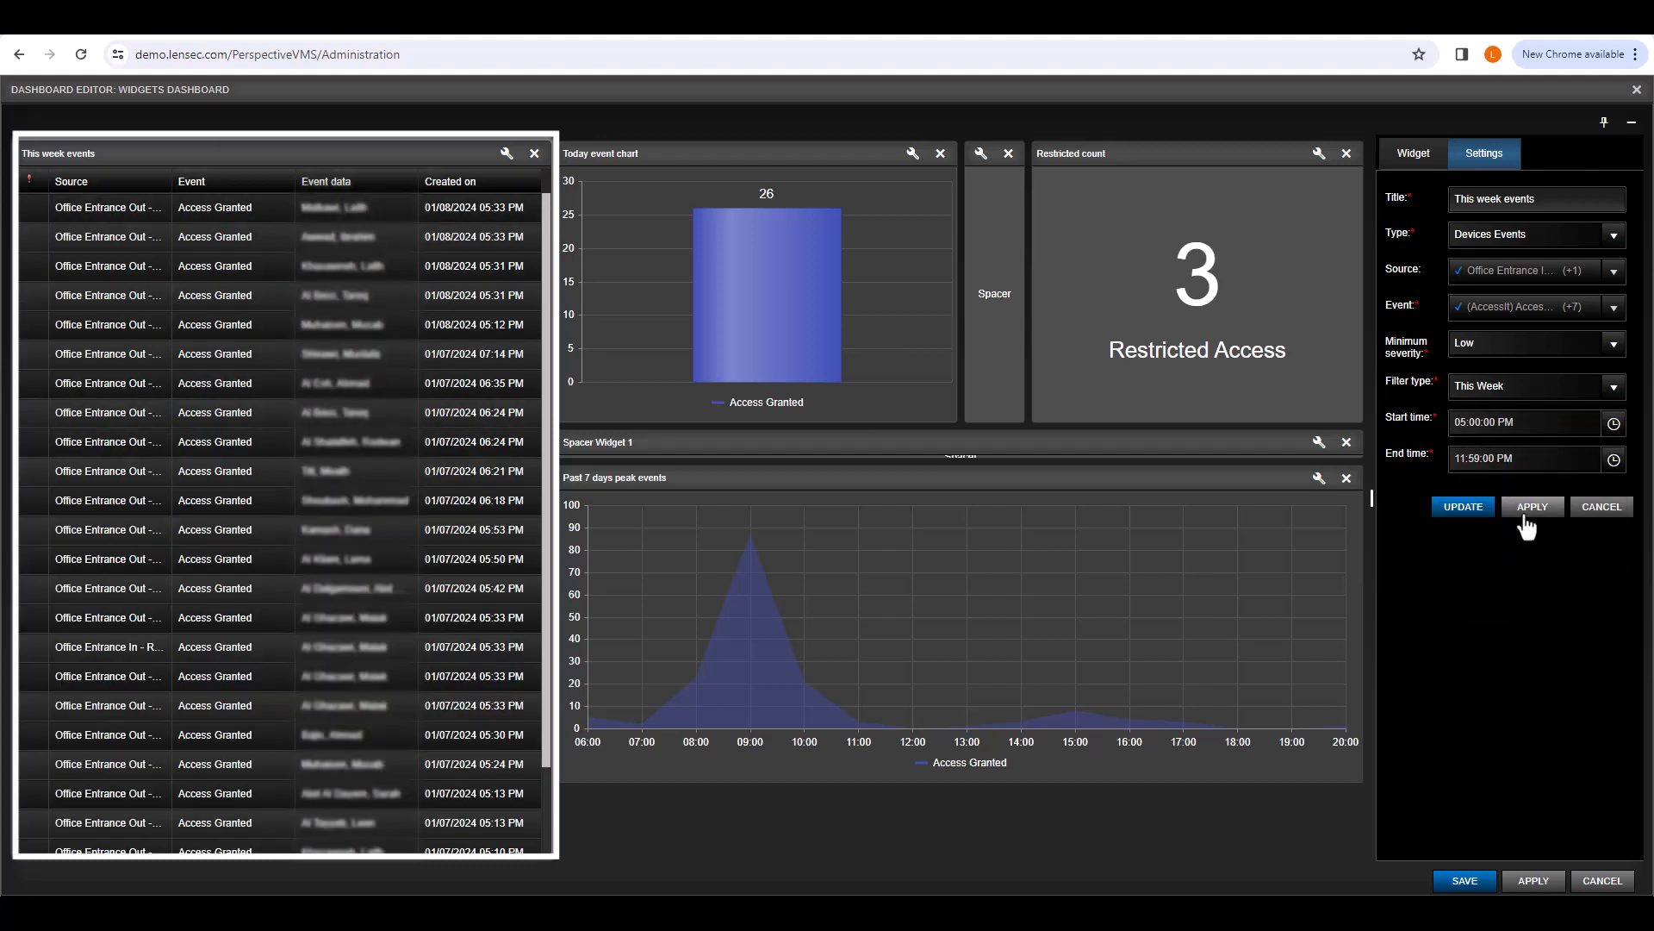
Step: Set the time range to 09:00 AM through 05:00 PM and apply it
click(1613, 423)
scroll(1566, 488, up, 4)
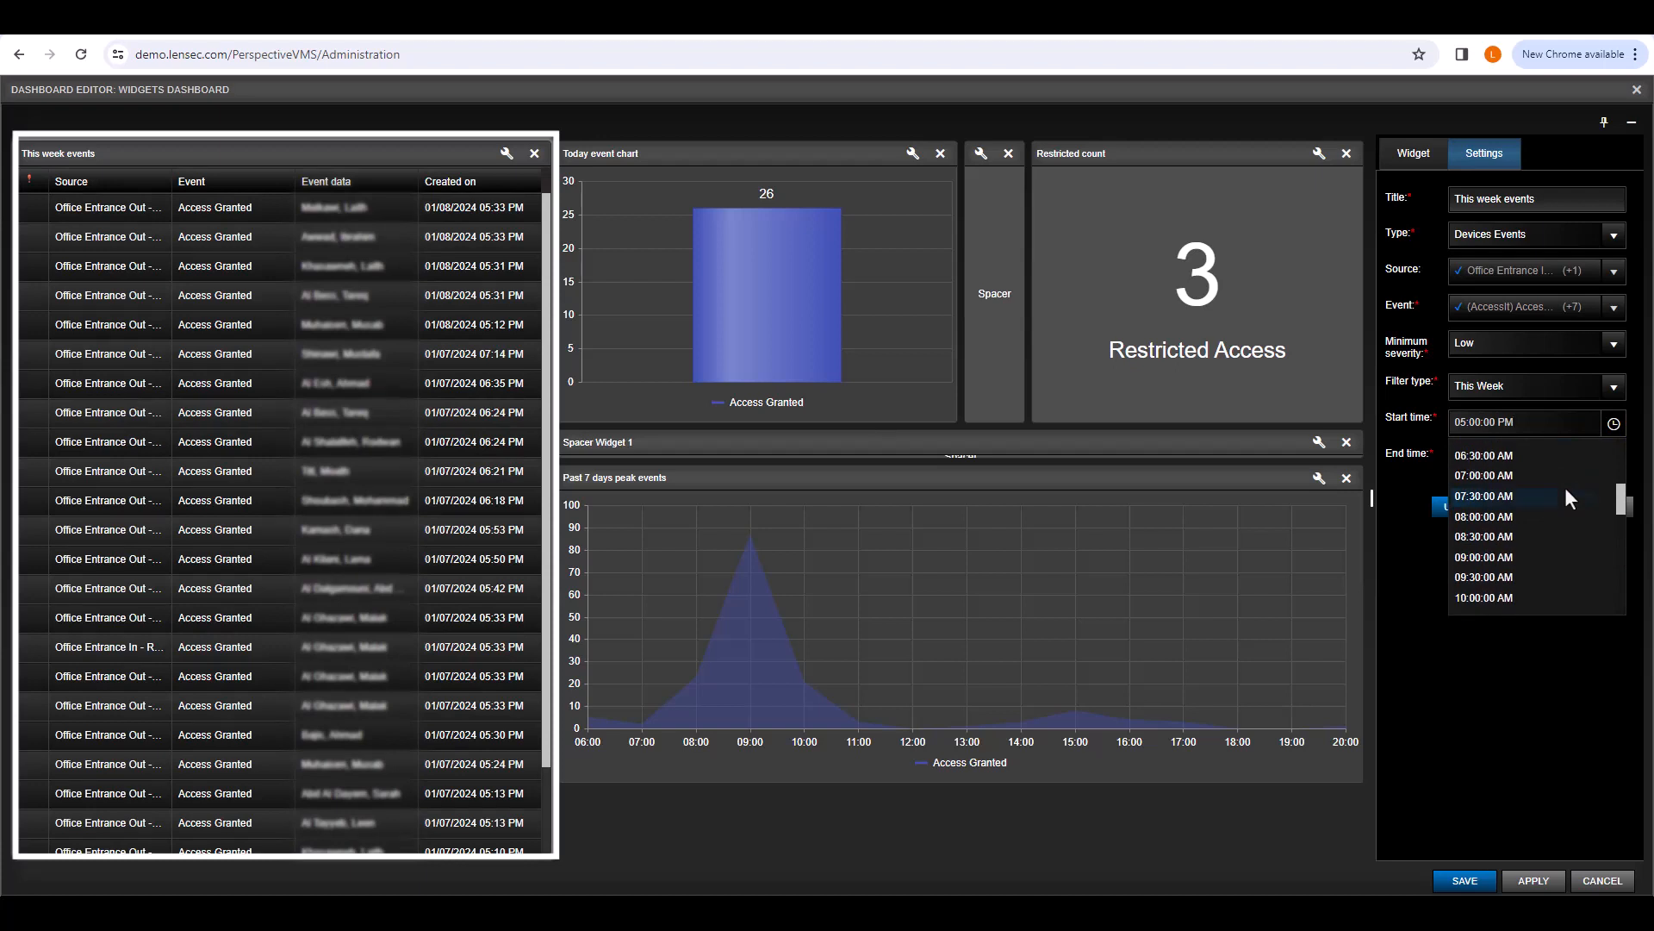
click(1554, 556)
click(1606, 461)
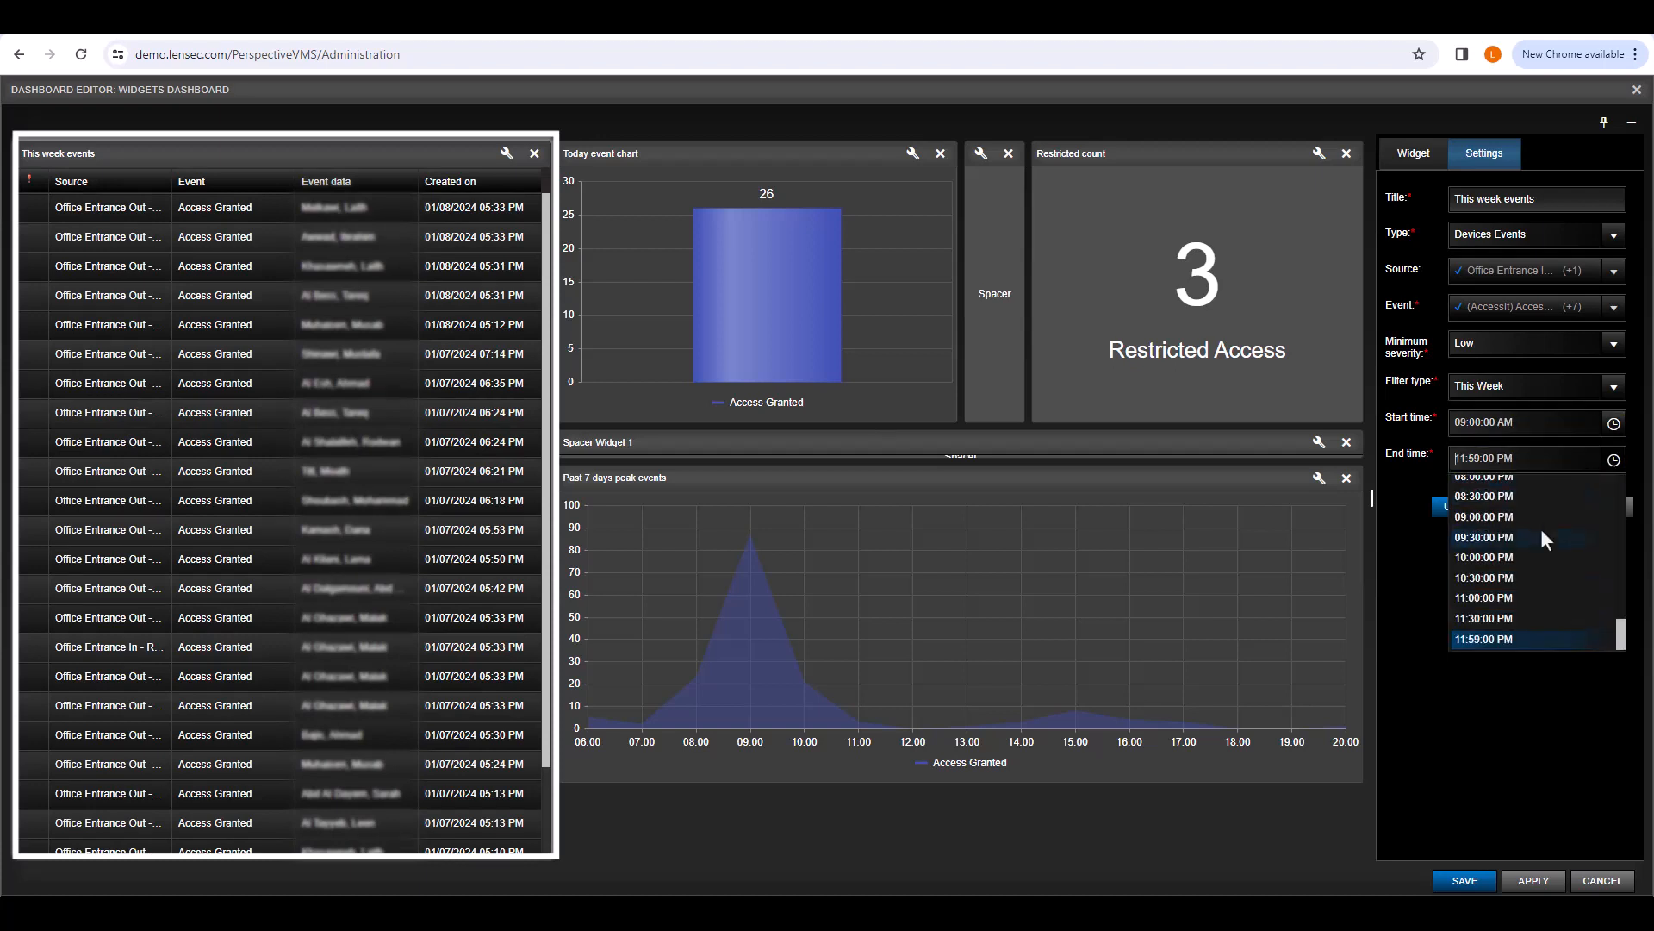
scroll(1518, 516, up, 3)
click(1508, 527)
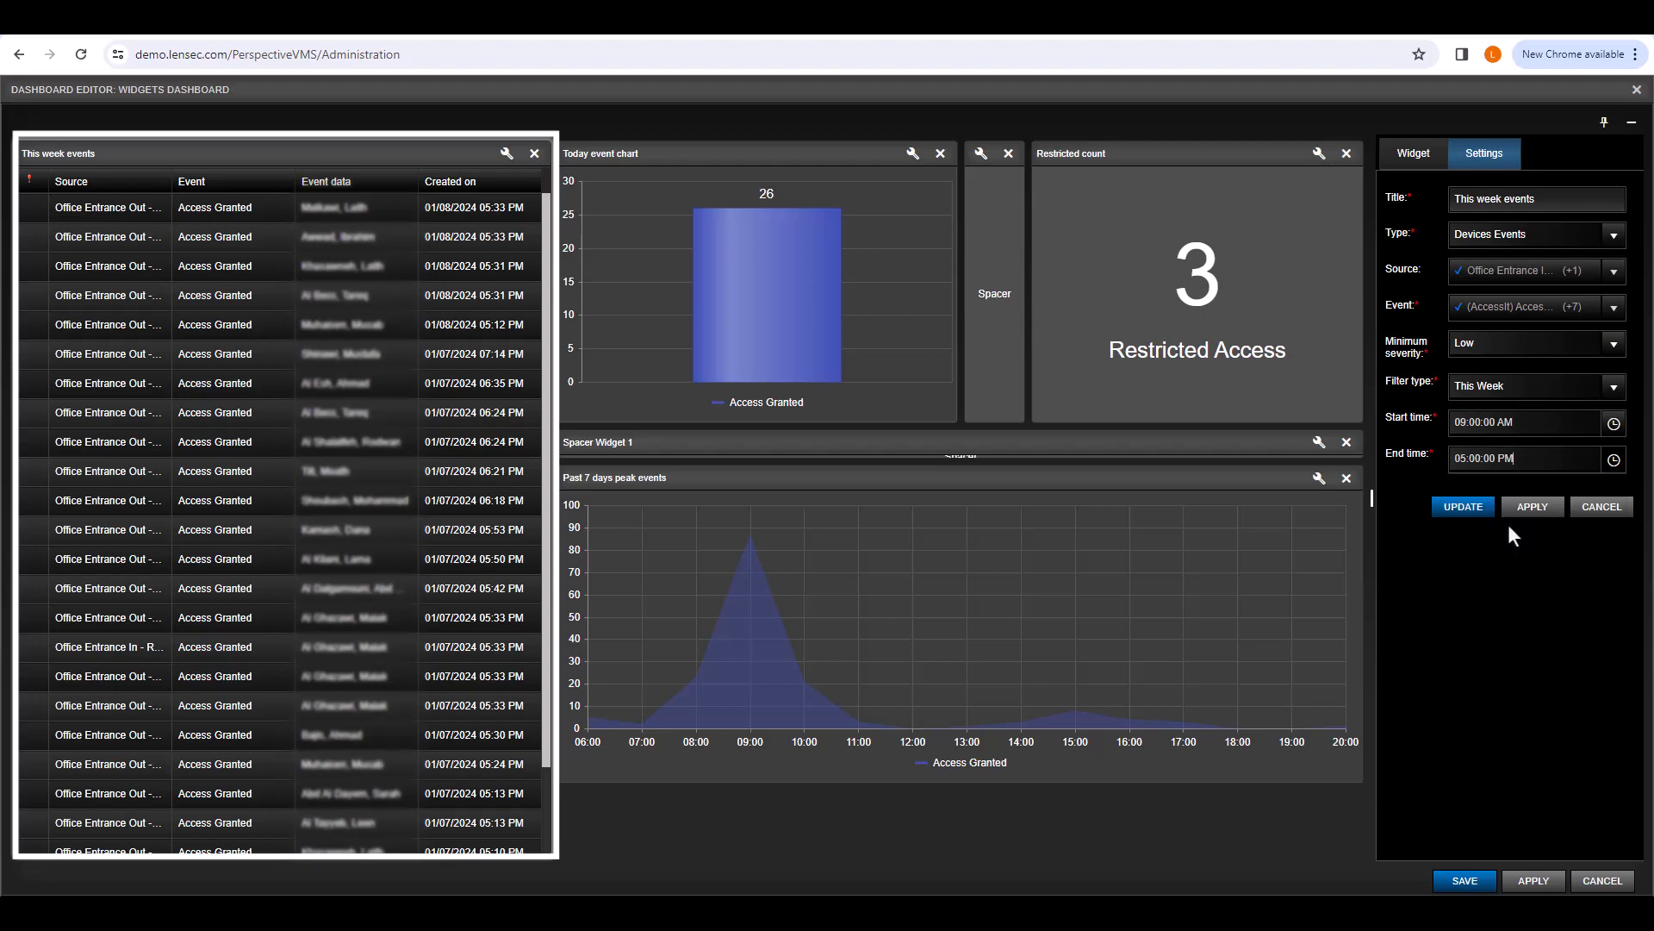
click(1462, 512)
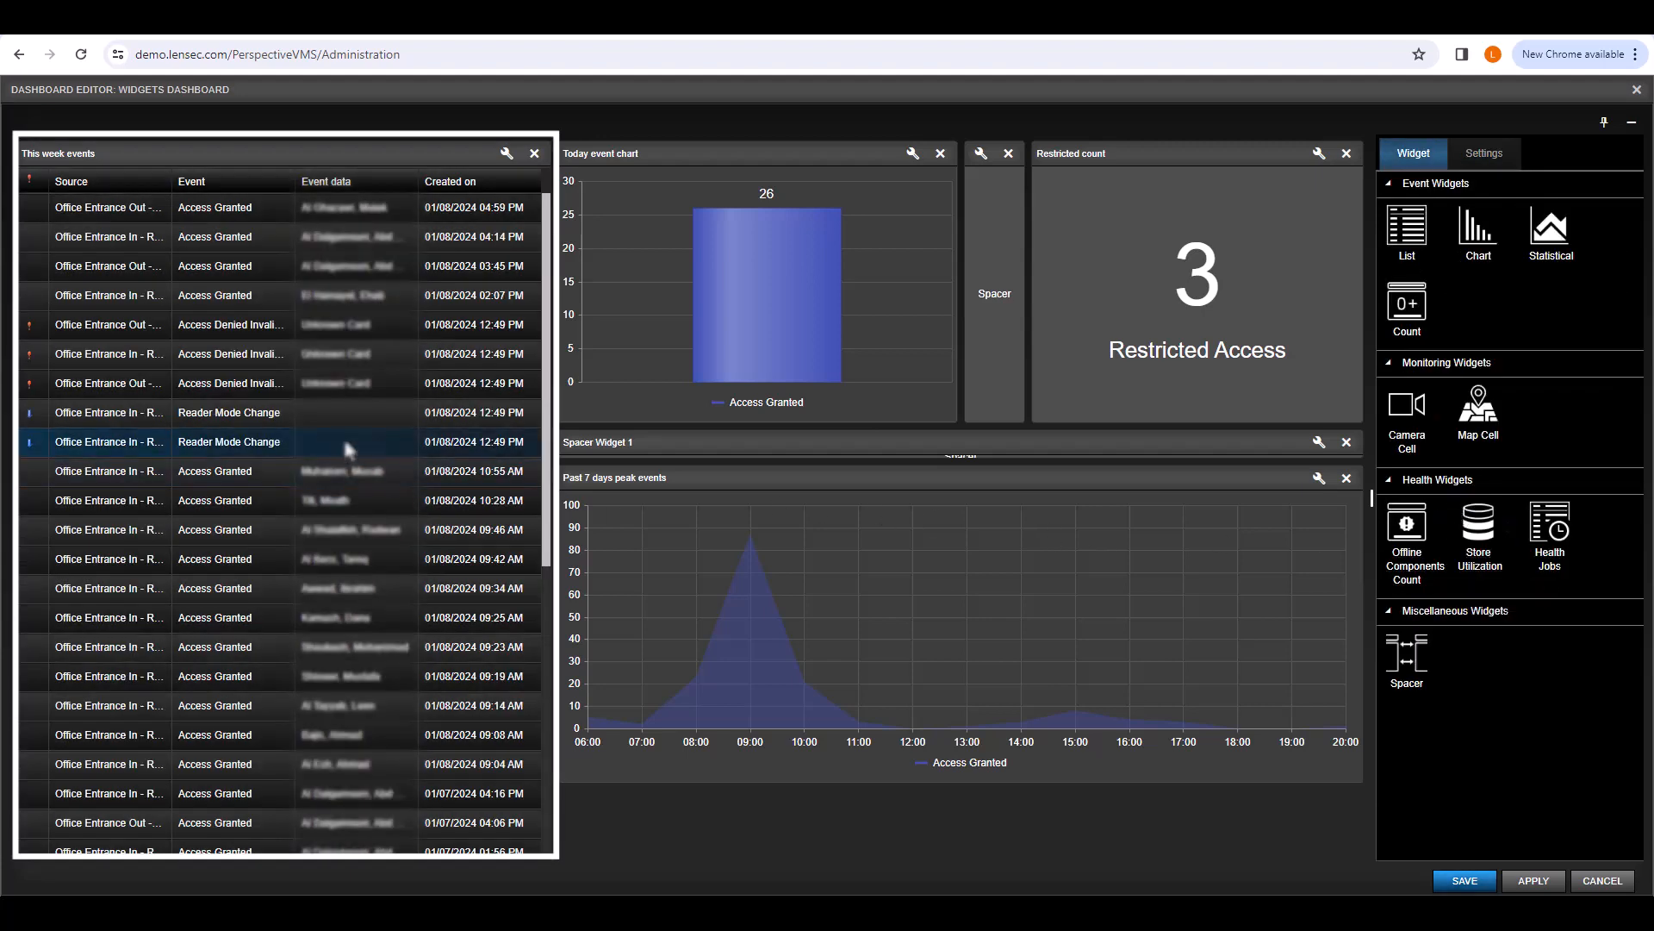
scroll(348, 442, down, 5)
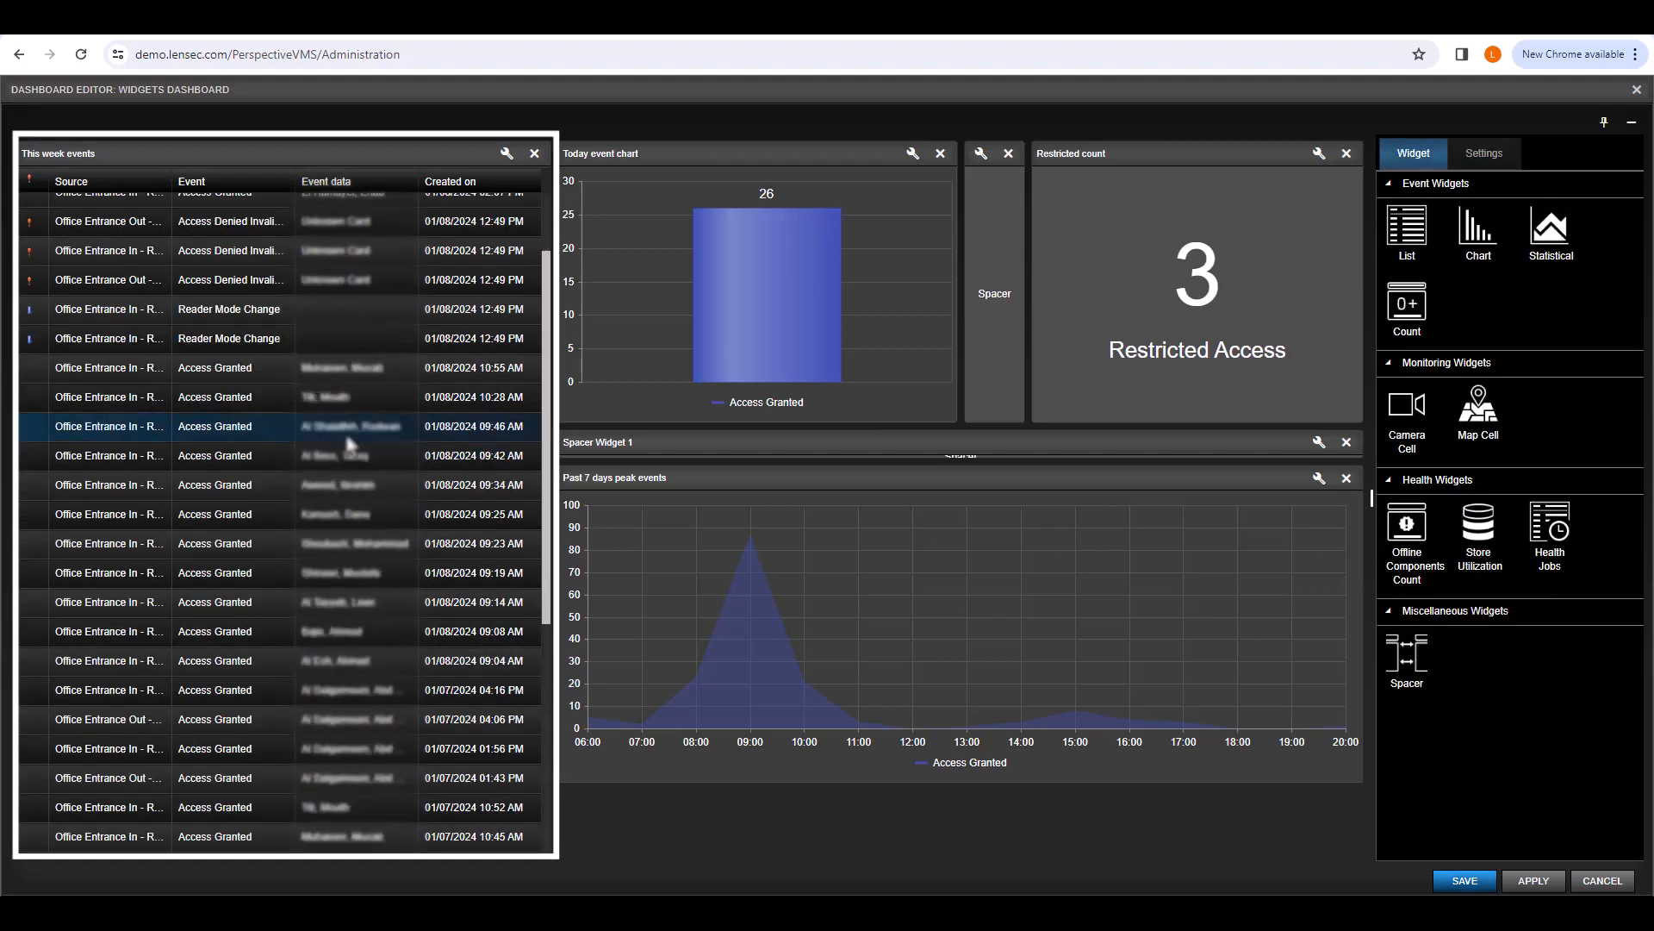
scroll(347, 442, down, 1)
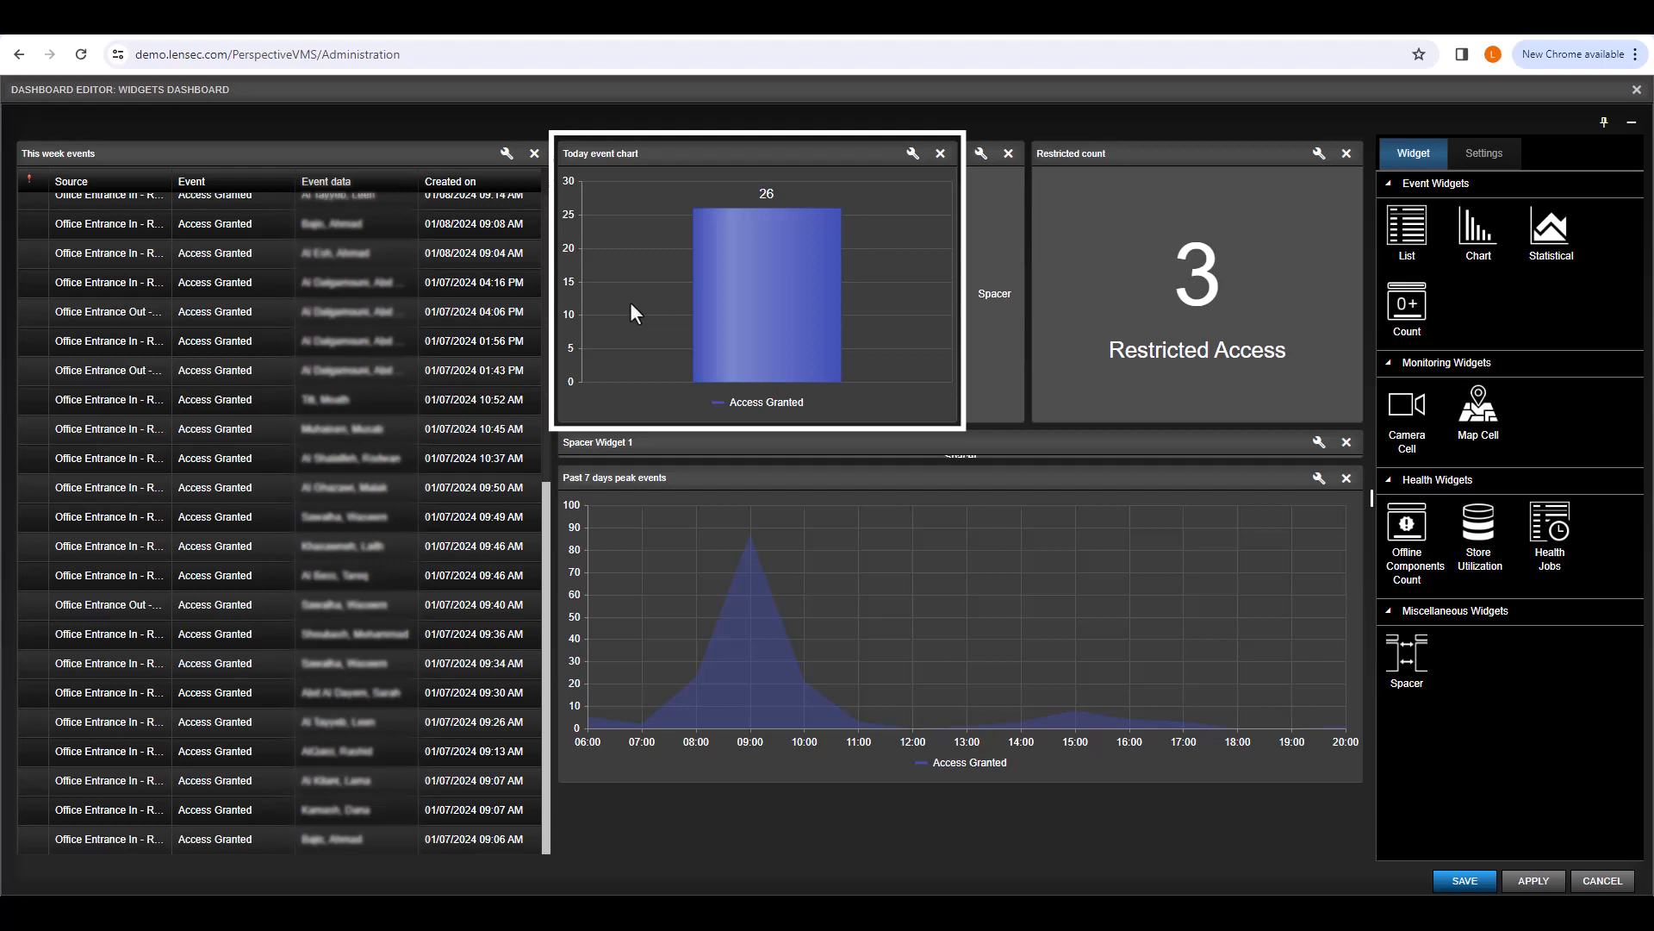
Step: Set the Today event chart's Group by to Source and update it
click(917, 155)
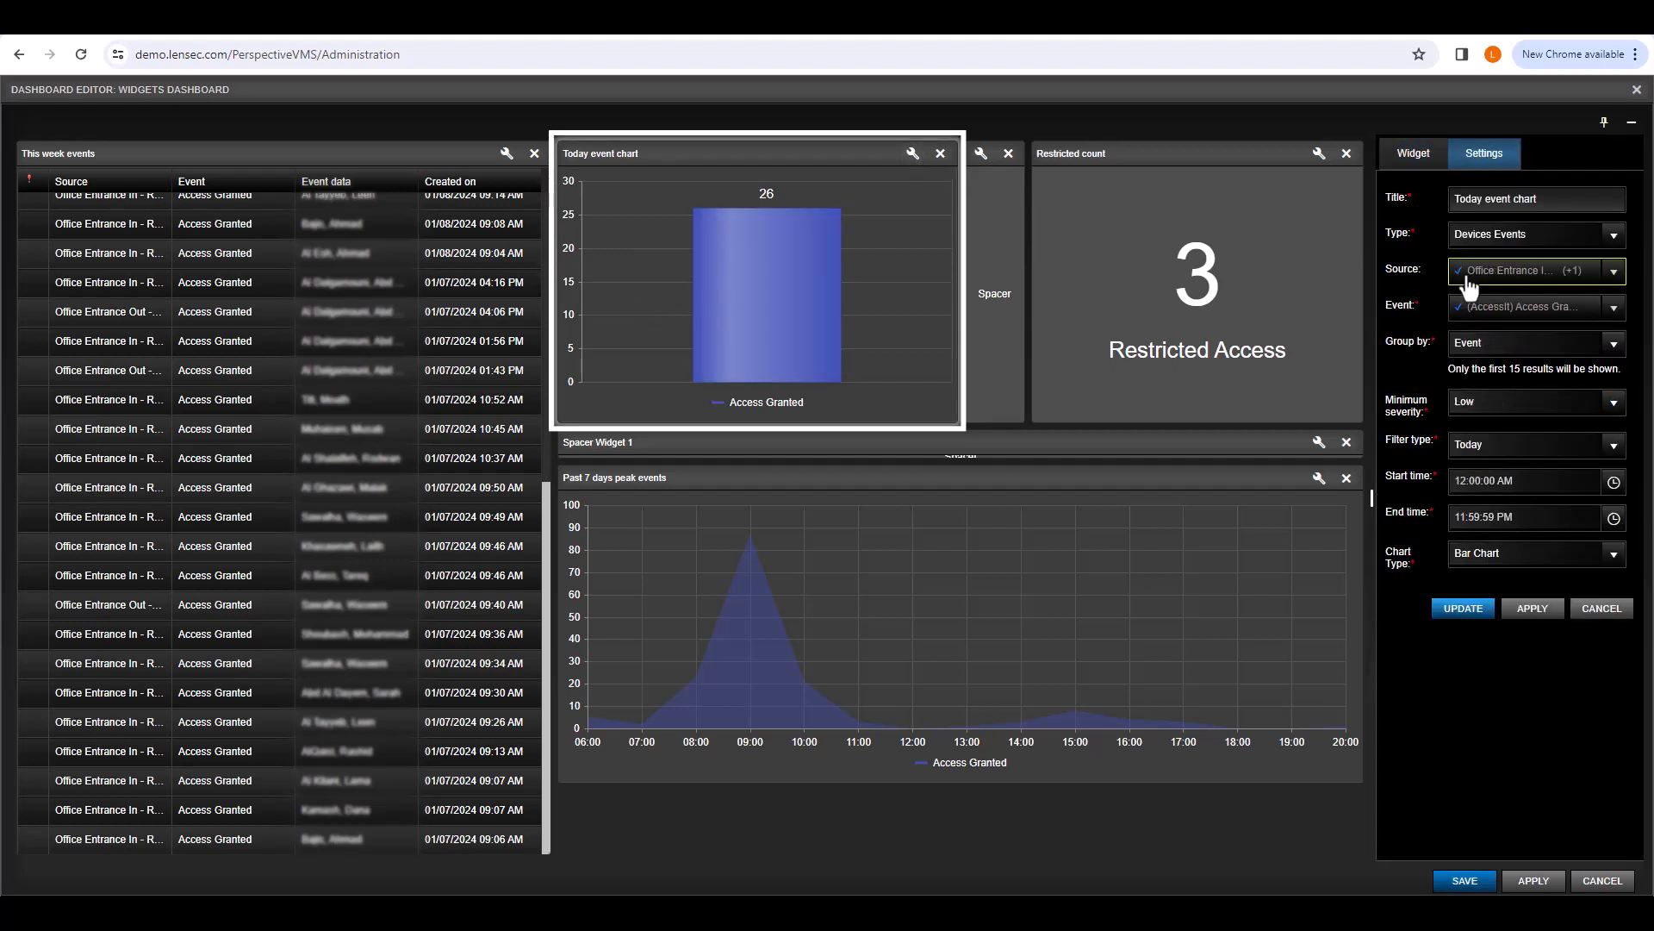
click(1614, 345)
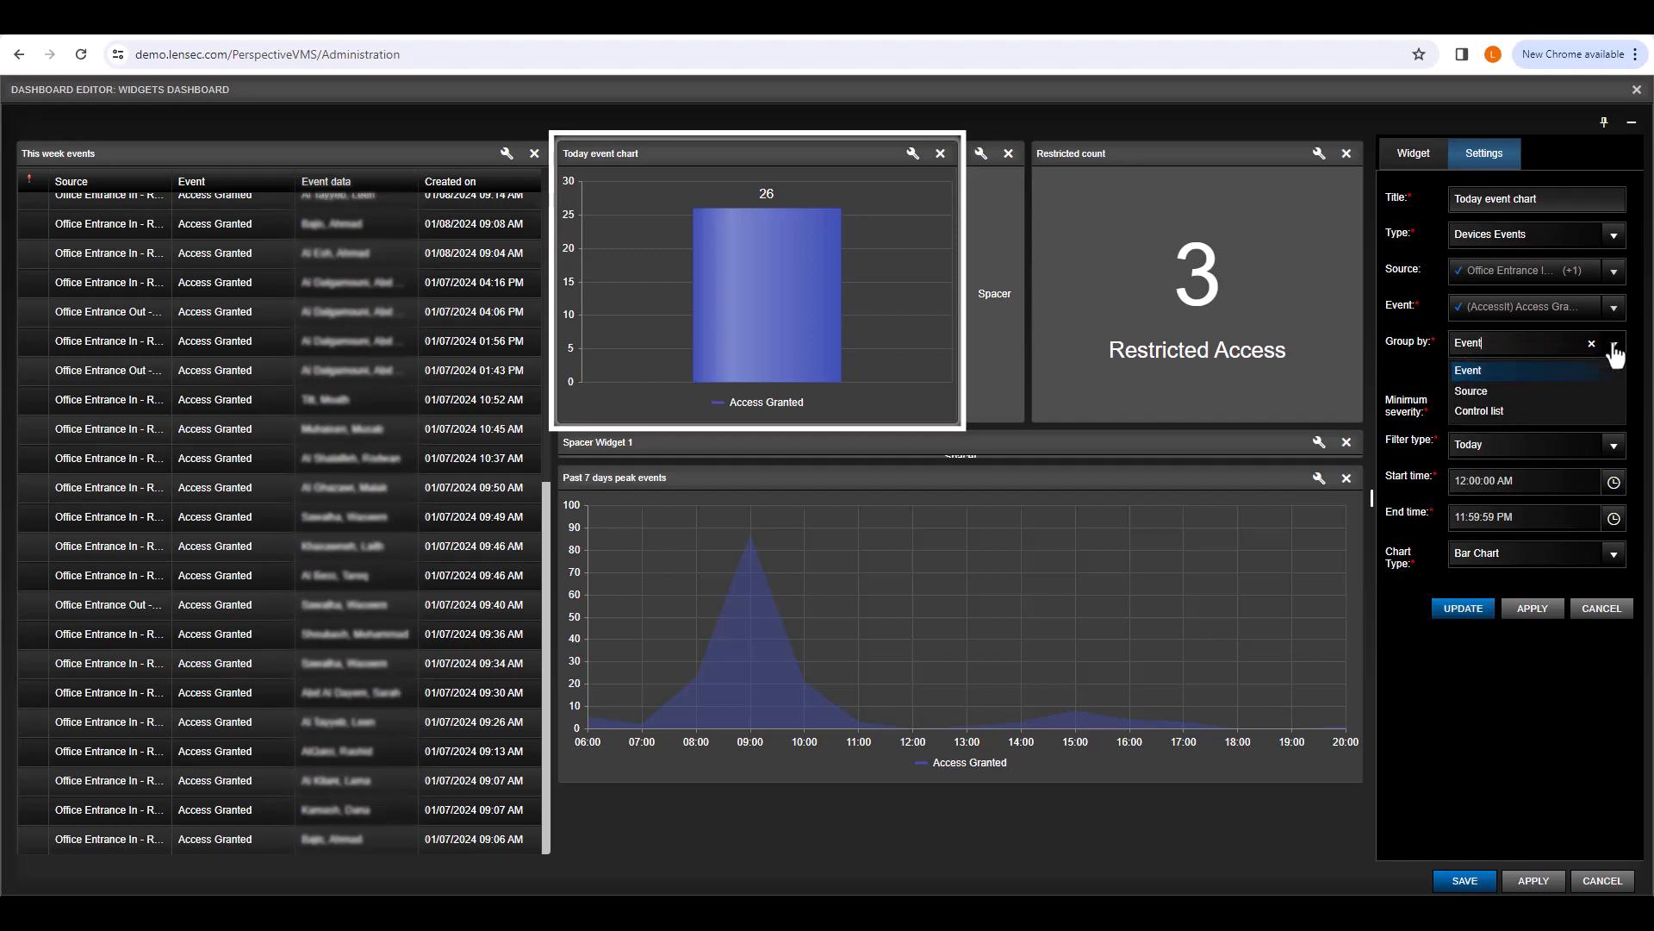
click(1555, 371)
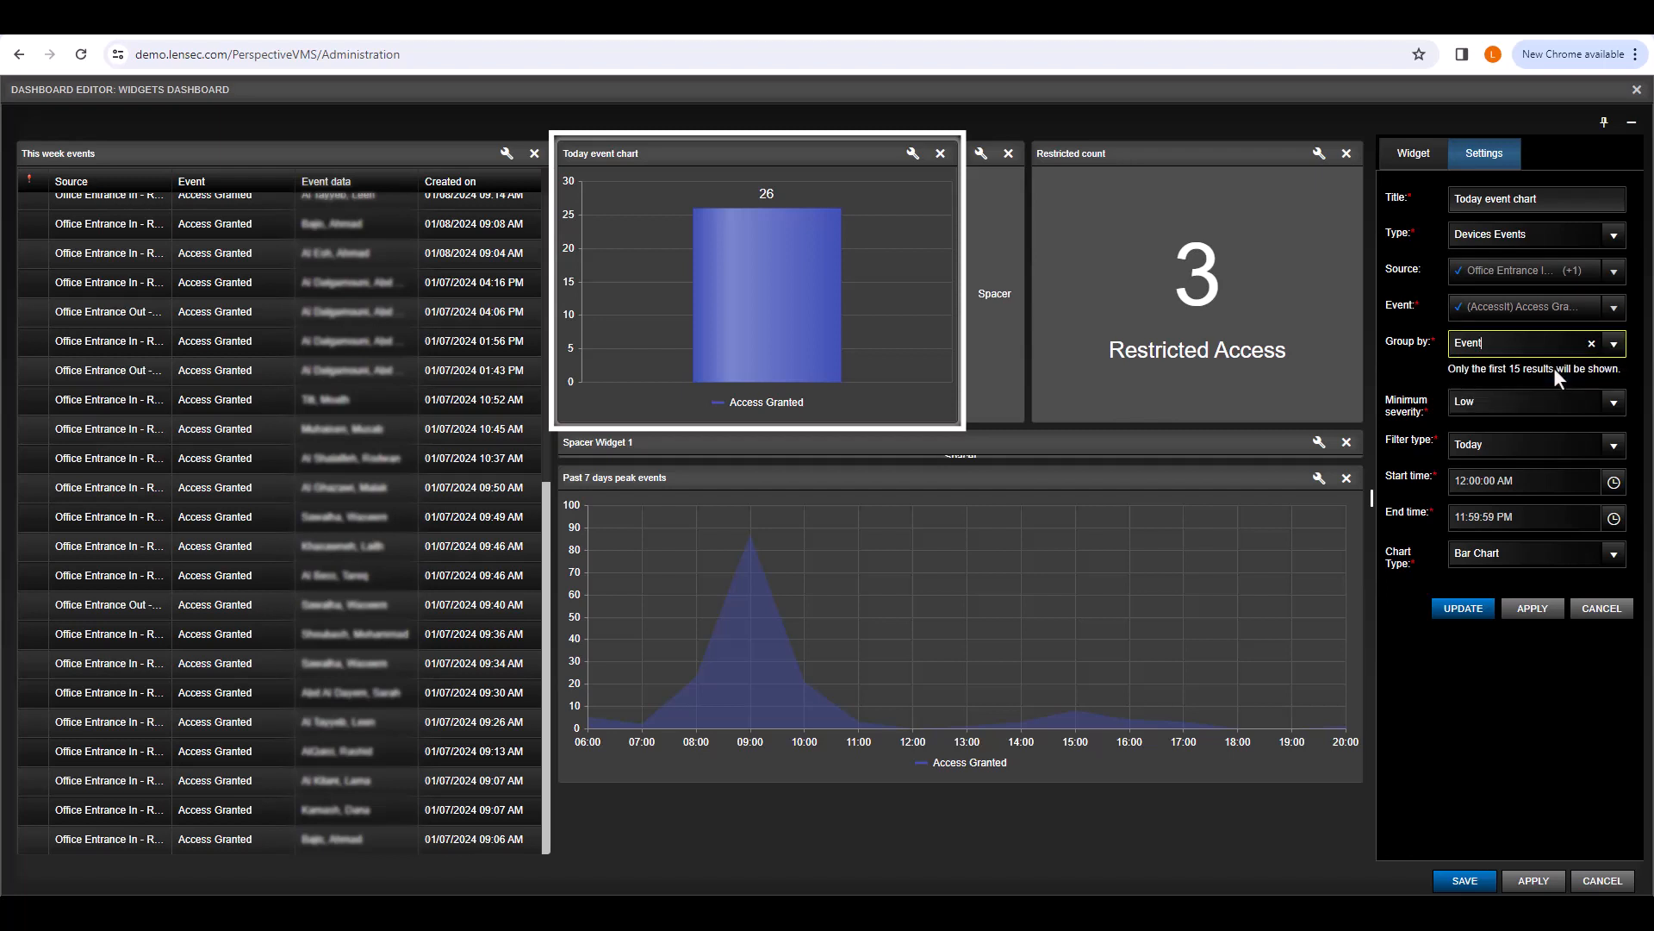
mouse_move(799, 341)
click(1615, 346)
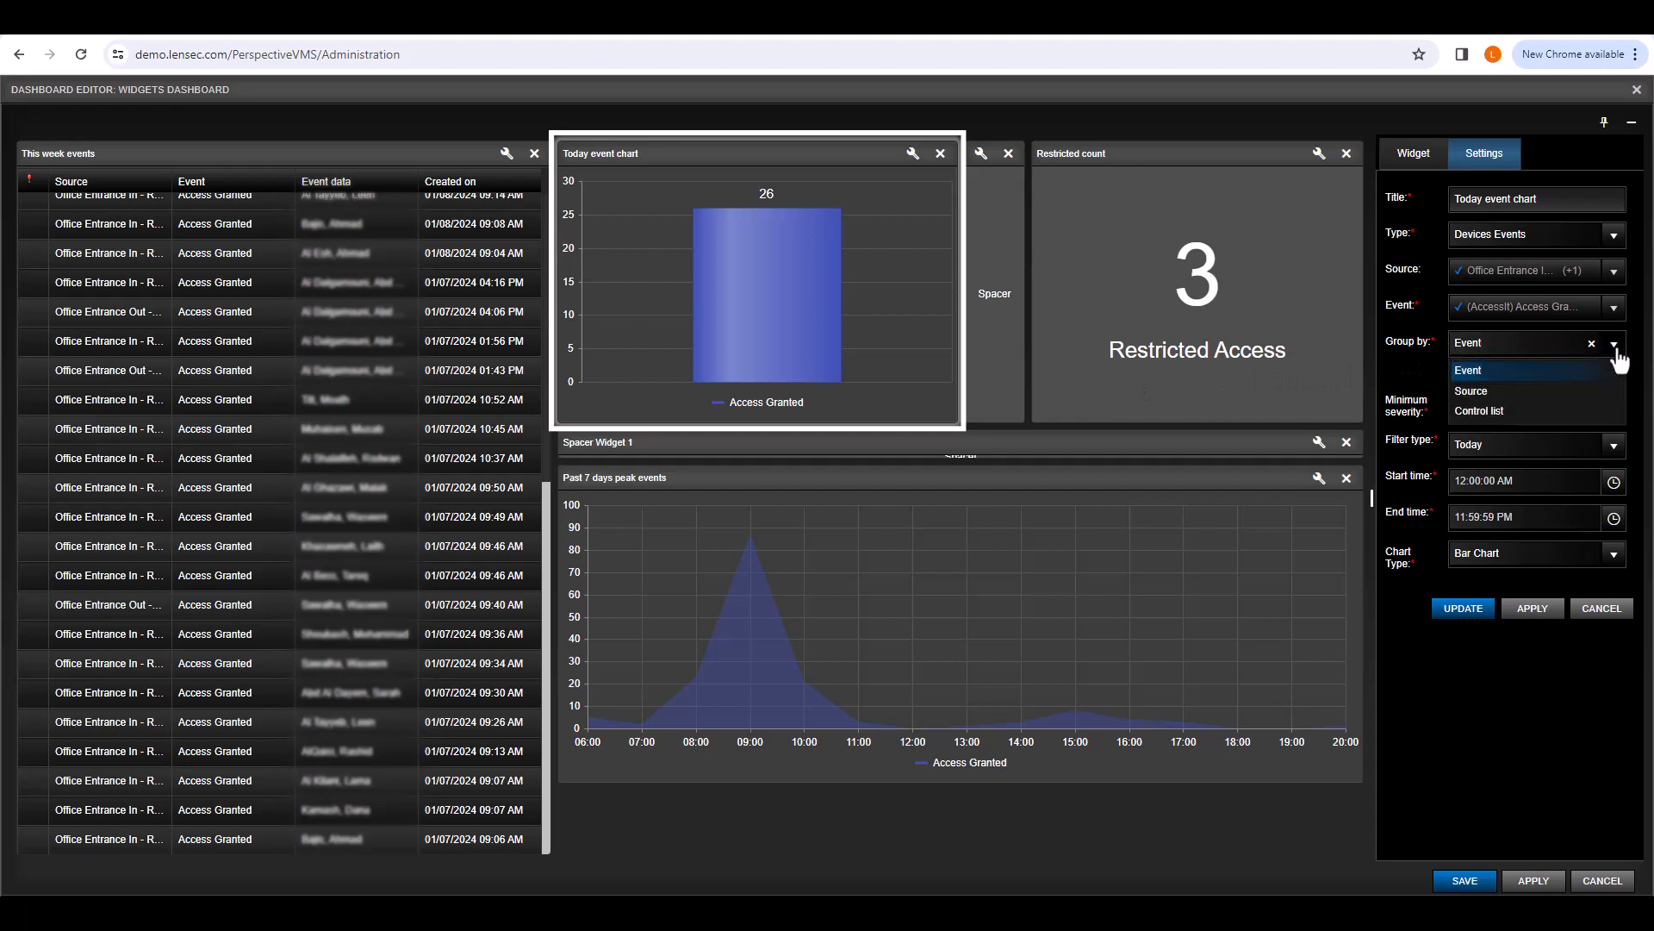
click(1548, 390)
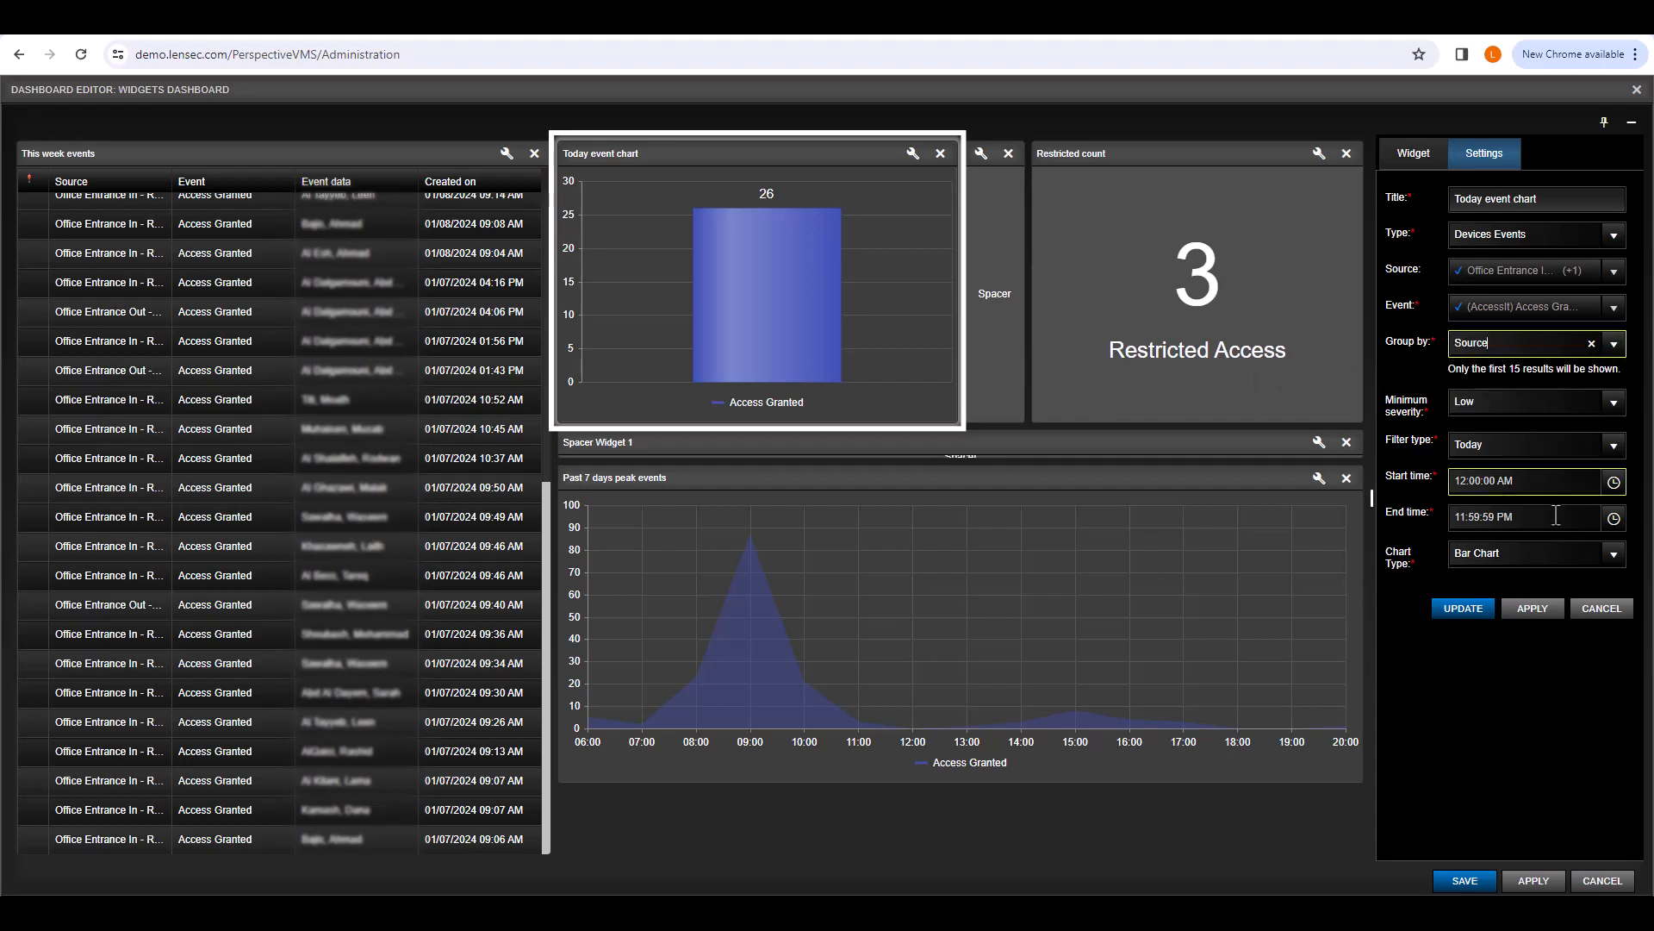
click(1549, 610)
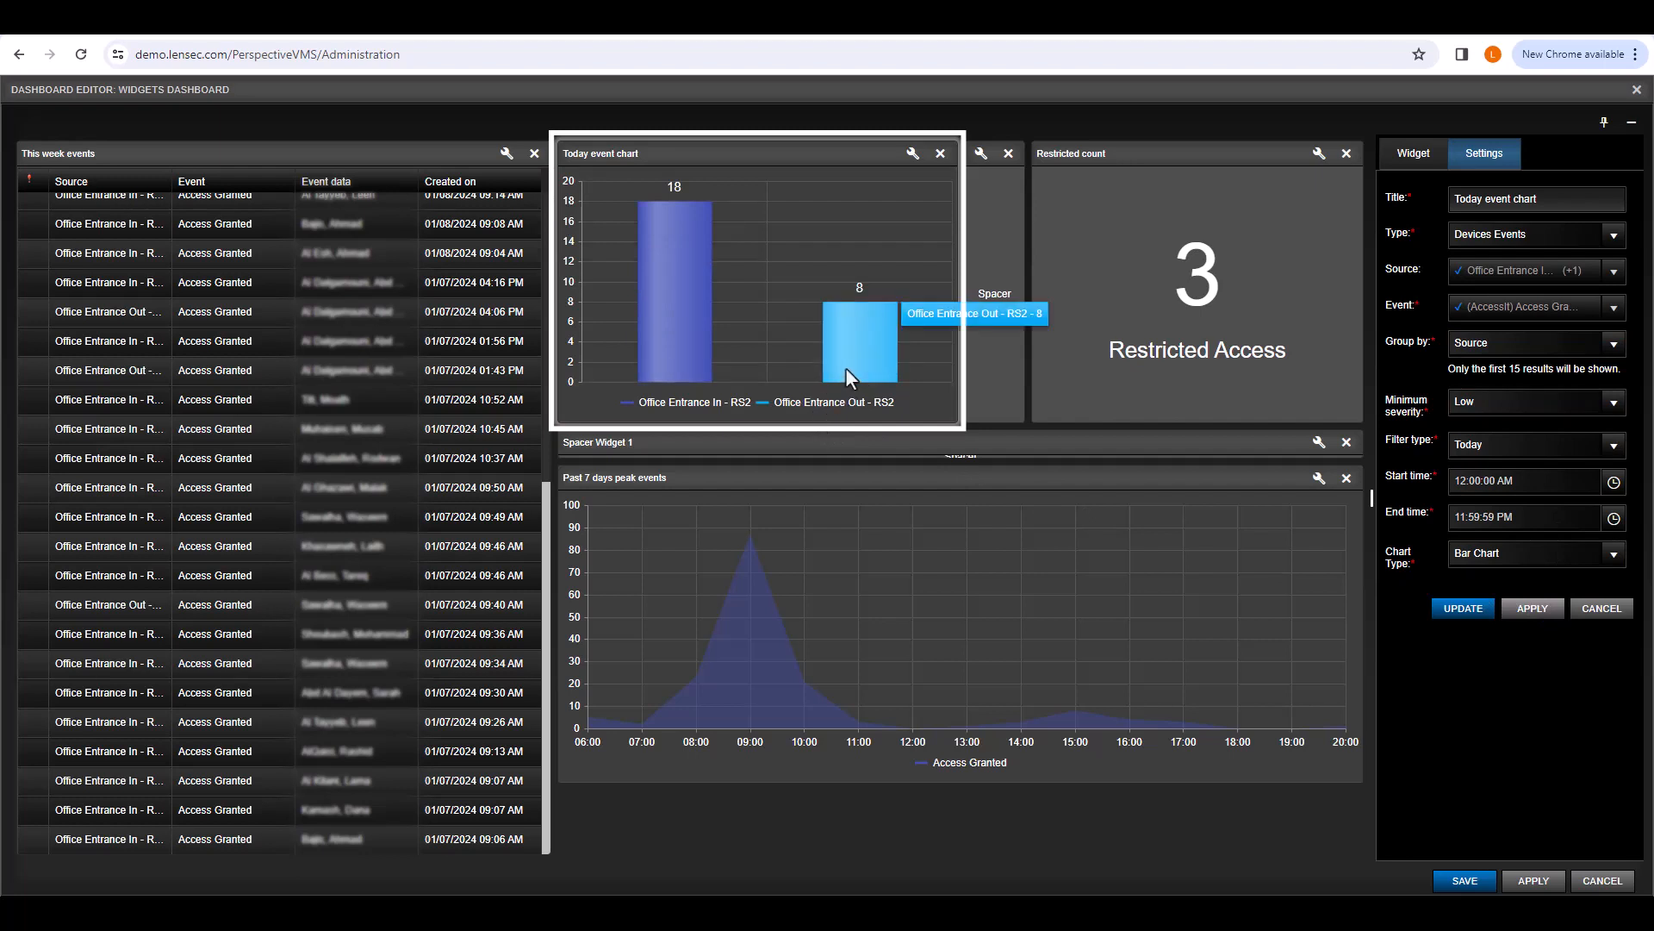
mouse_move(622, 363)
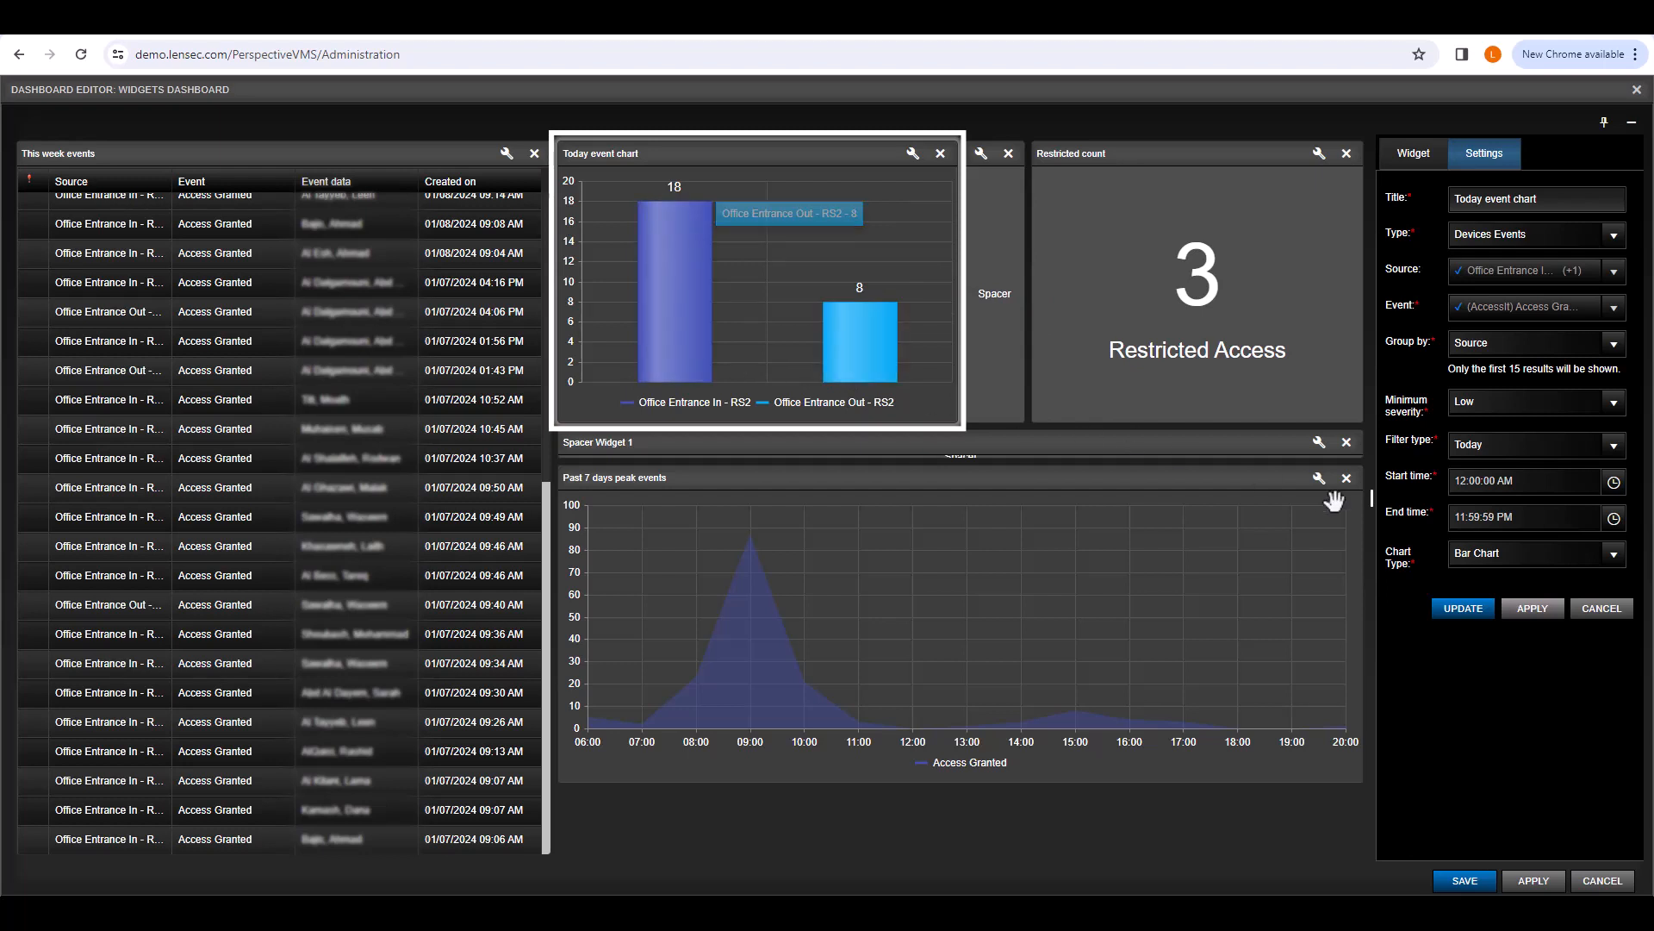
Step: Change the Today event chart type to Donut Chart and update
click(1613, 556)
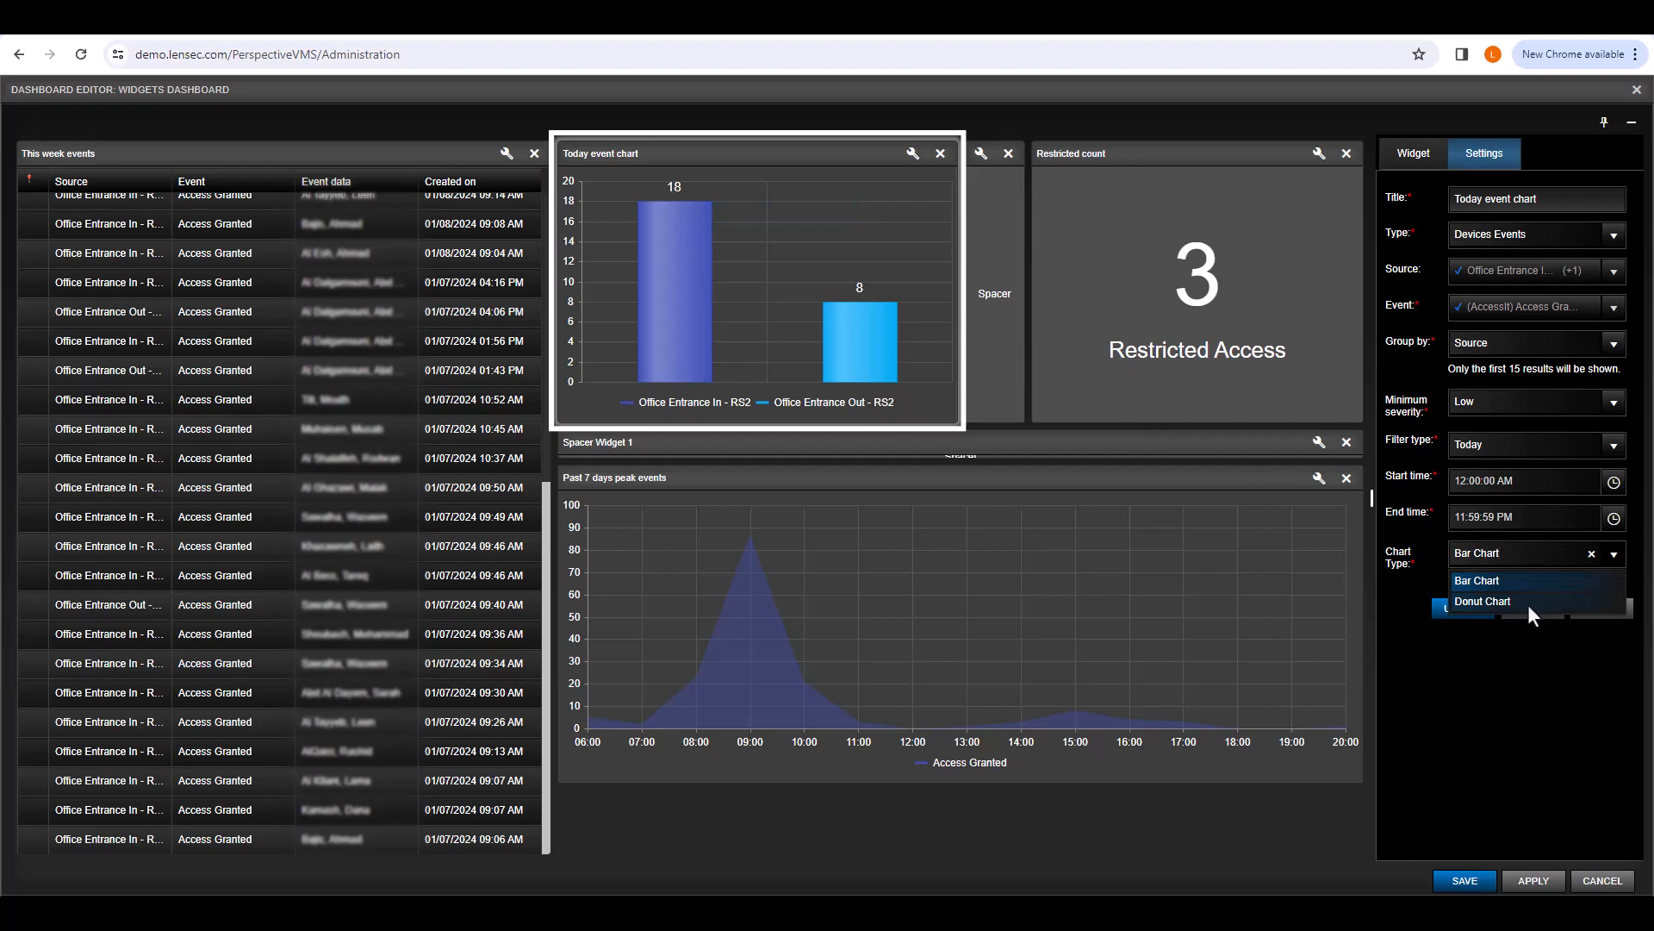
click(1528, 601)
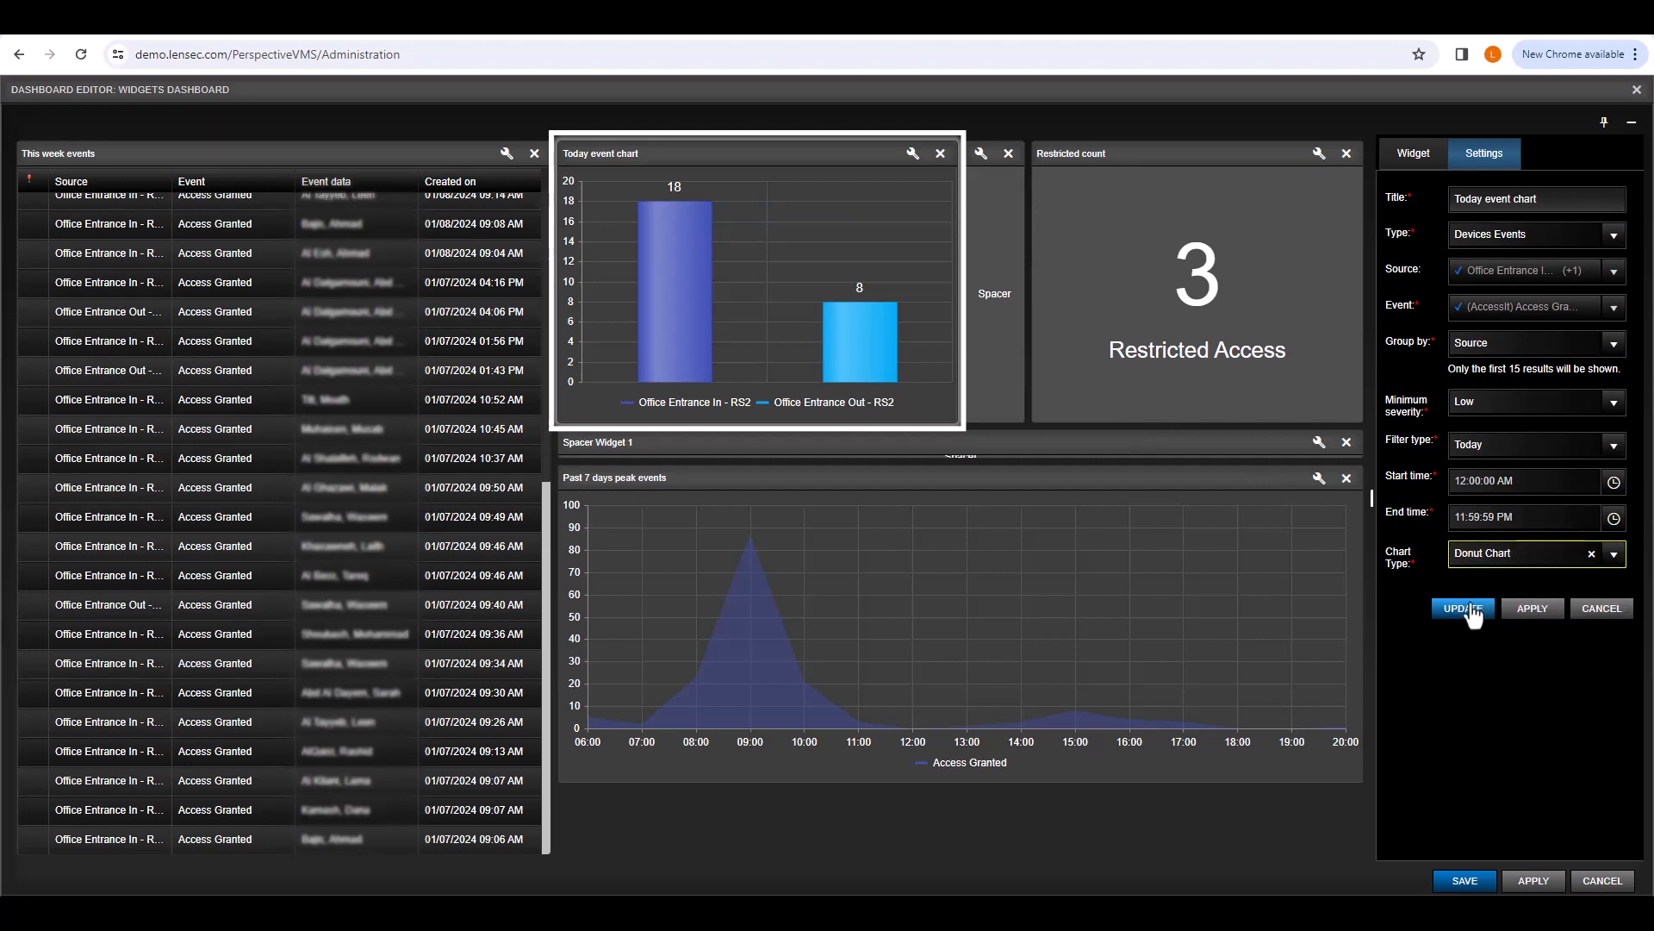
click(1470, 610)
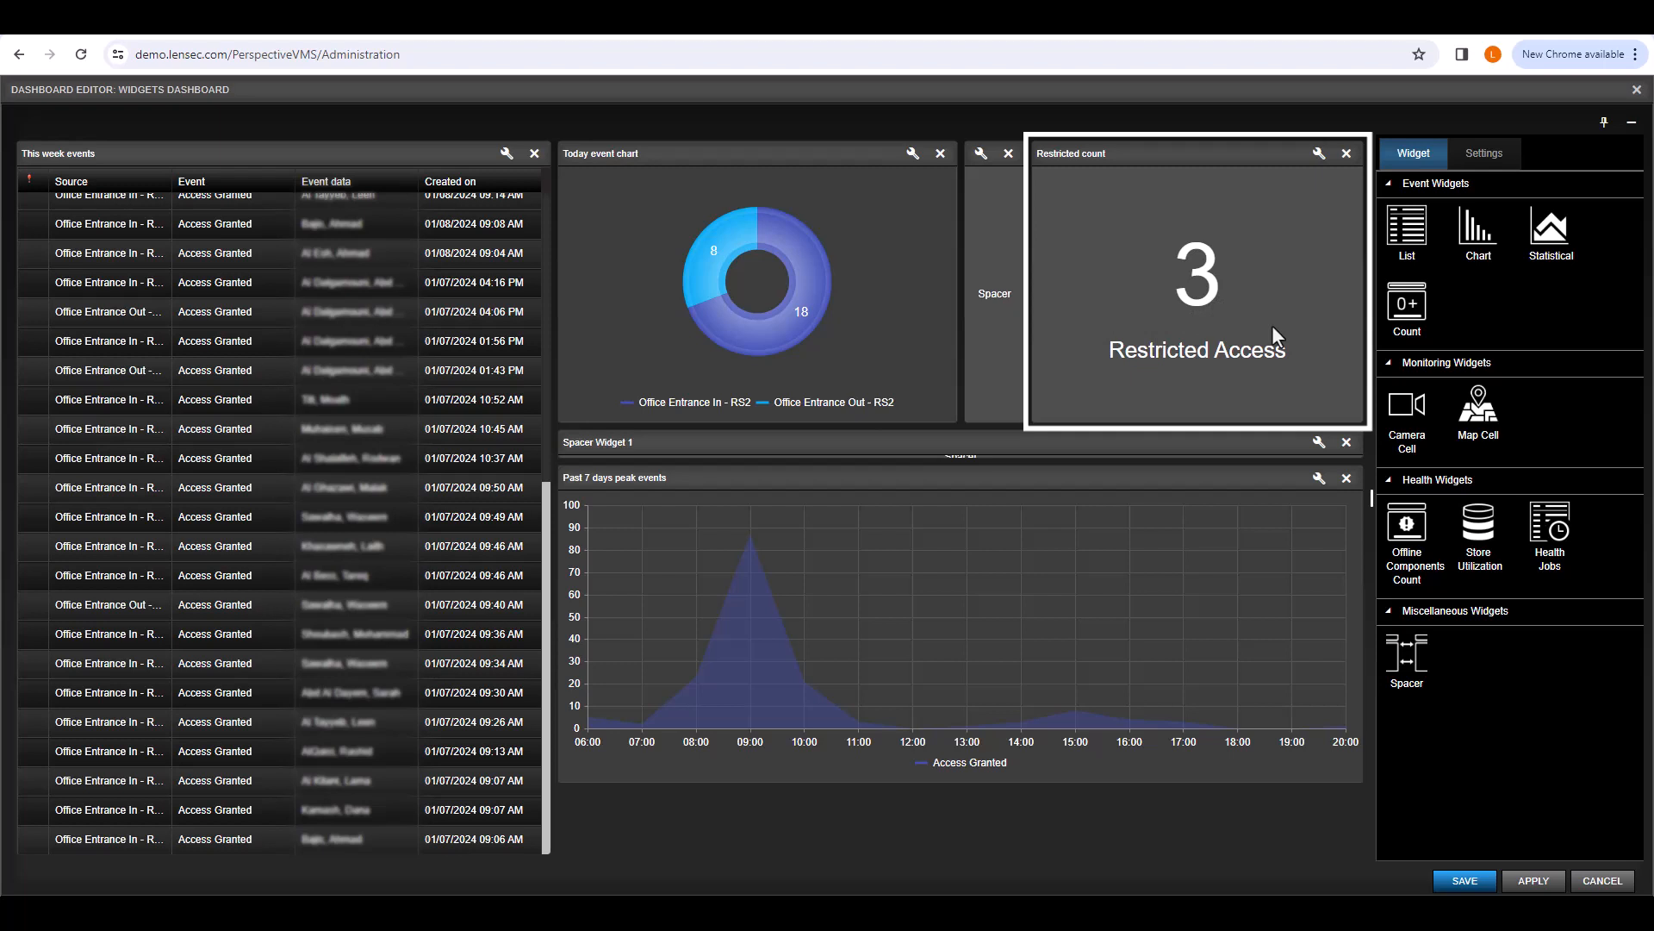
Step: Group Restricted count by Control list with Access Restricted and the Restricted Access extra label
click(1318, 156)
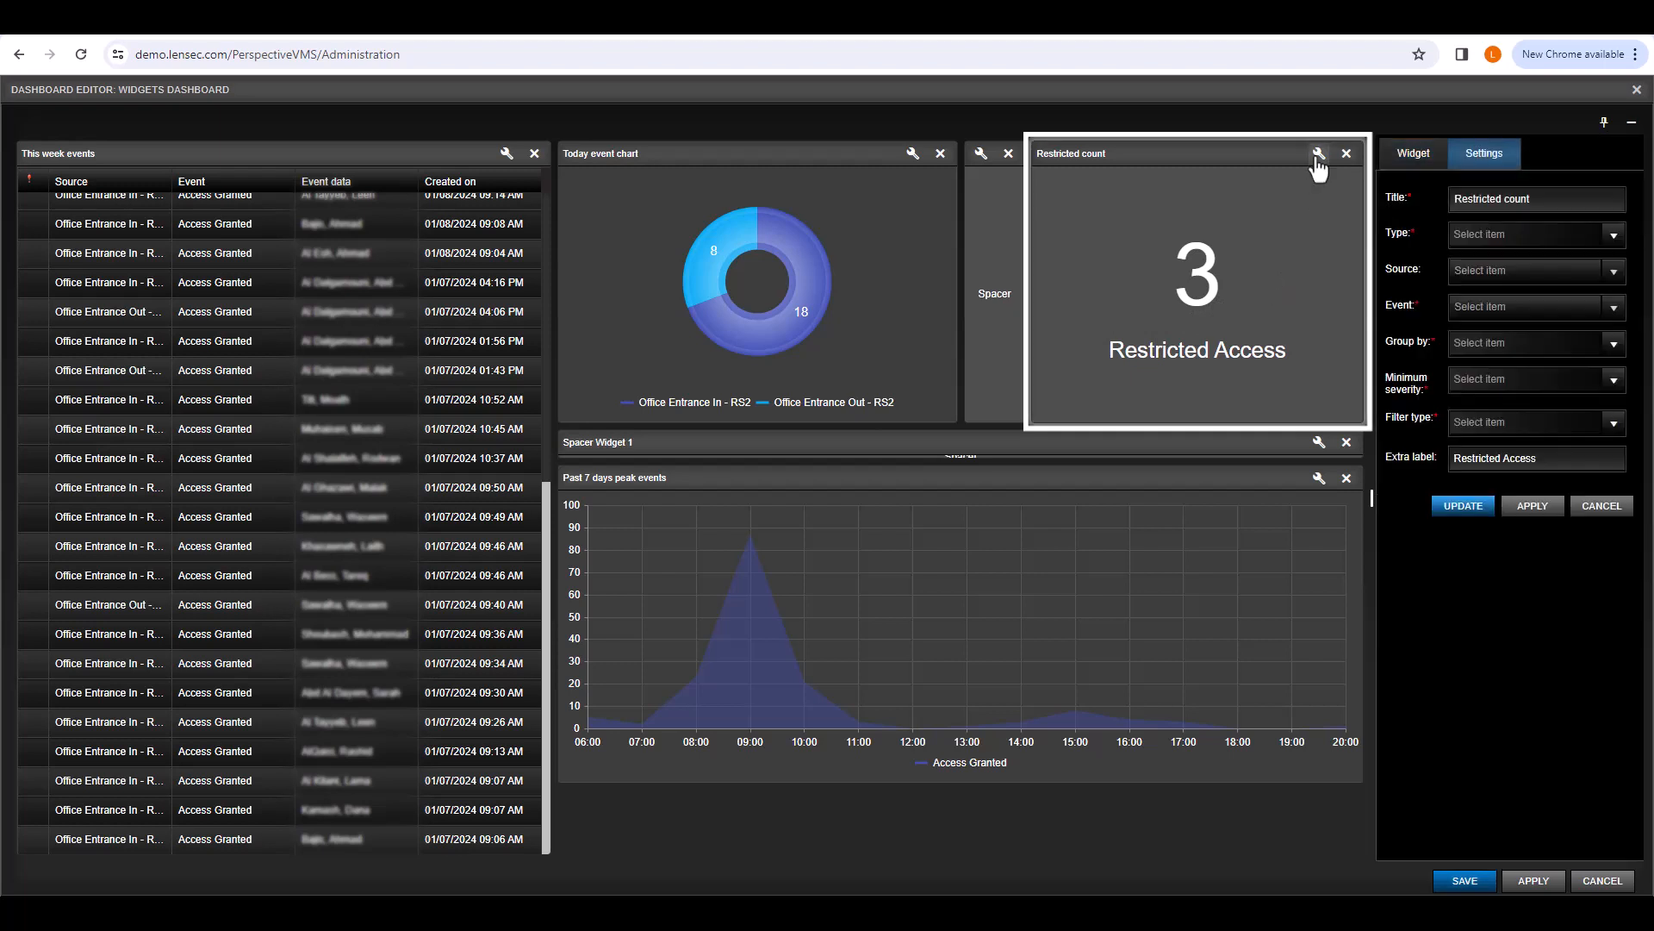
click(1612, 345)
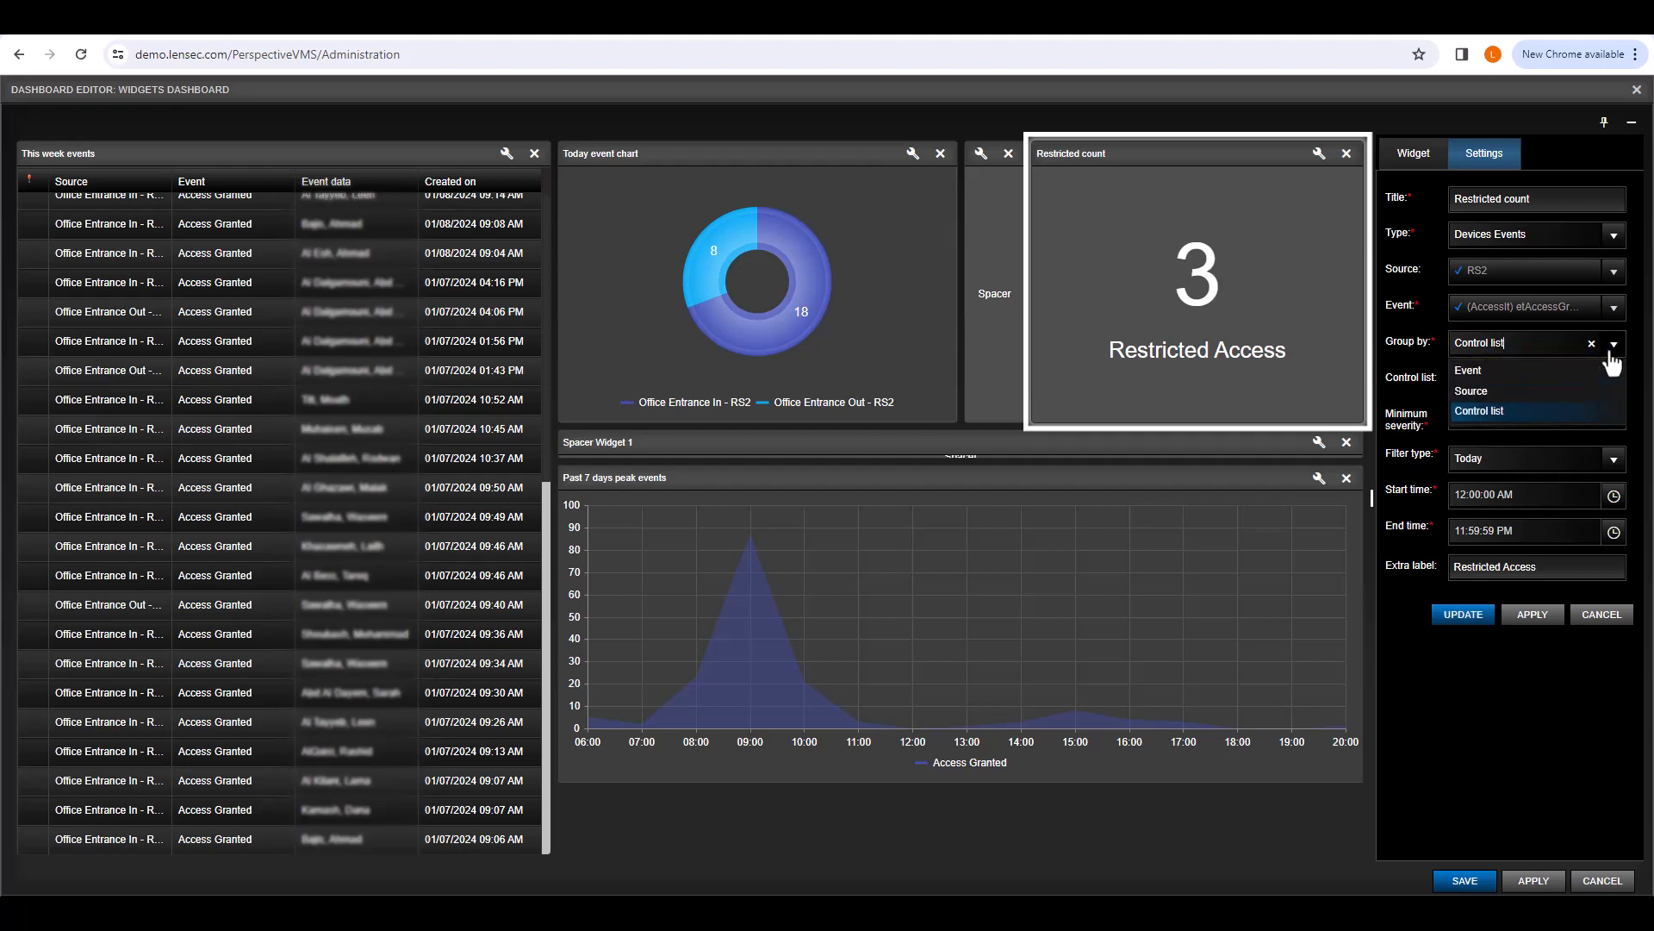
click(1565, 412)
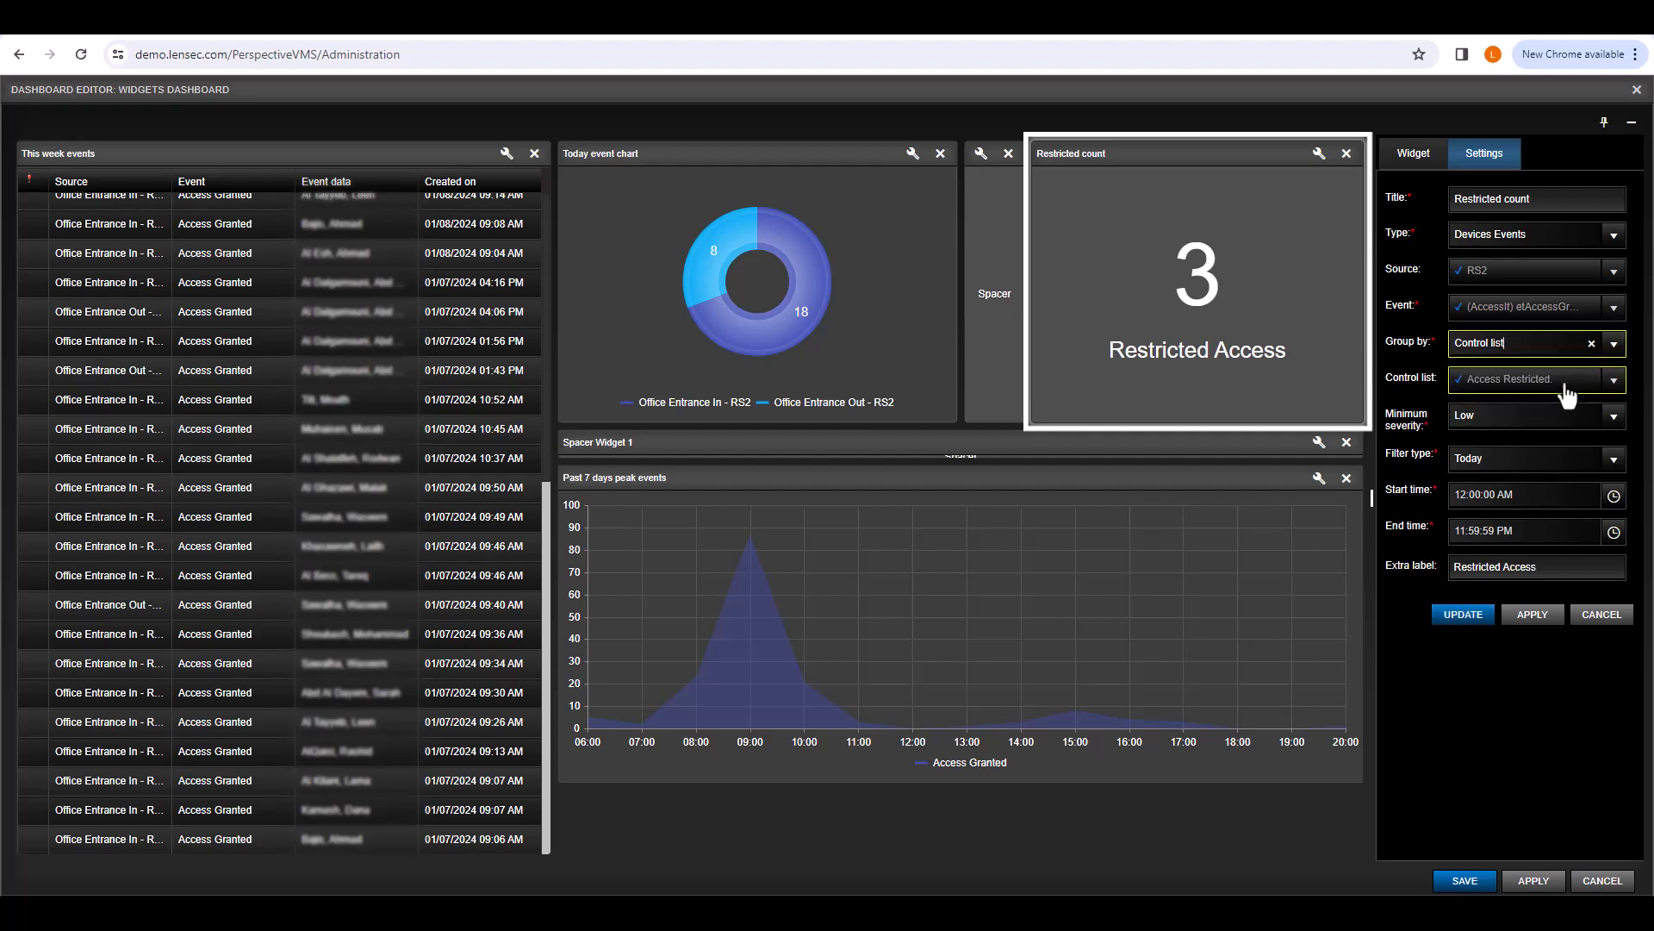
click(1567, 394)
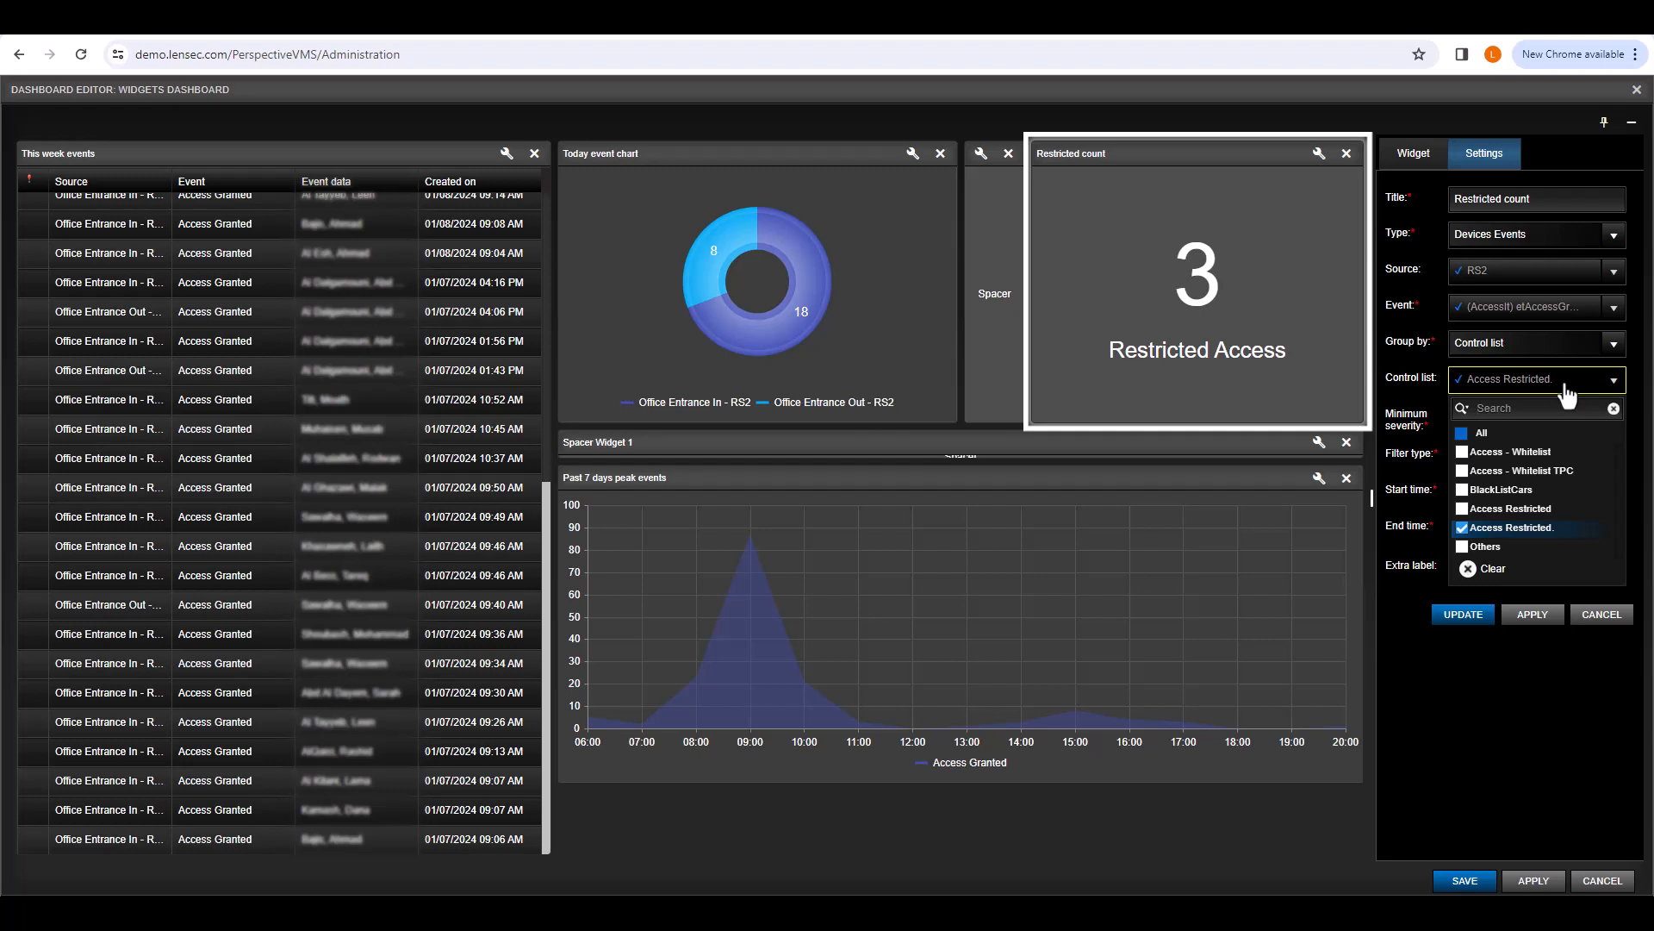
click(1566, 394)
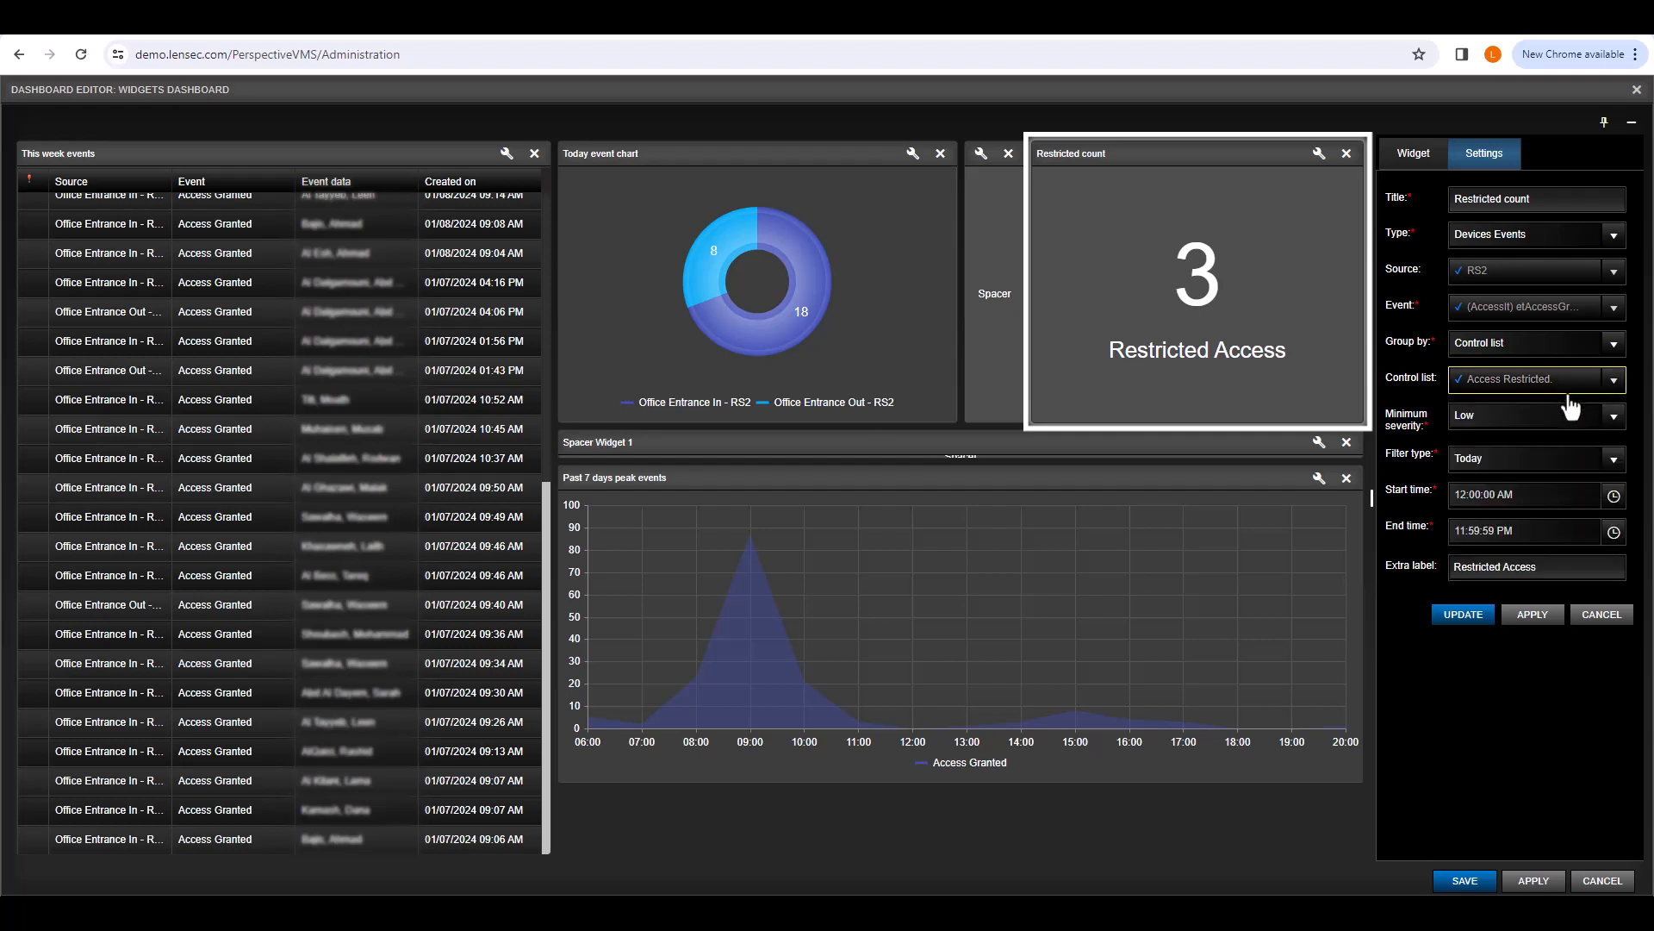
click(1584, 567)
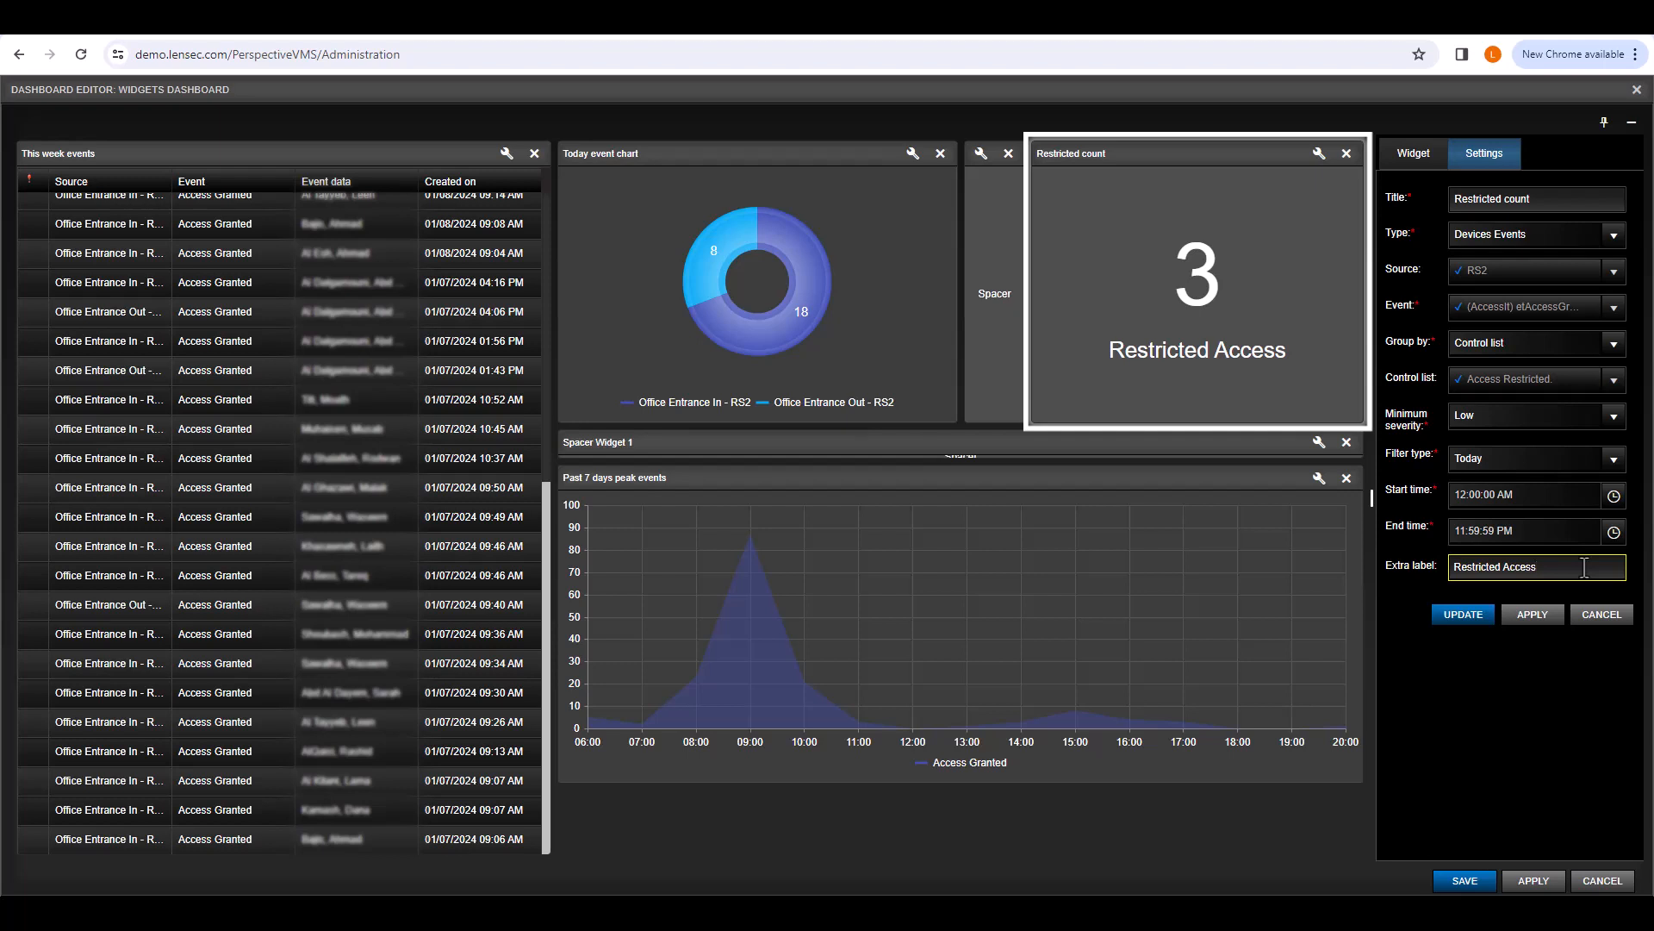
click(1463, 615)
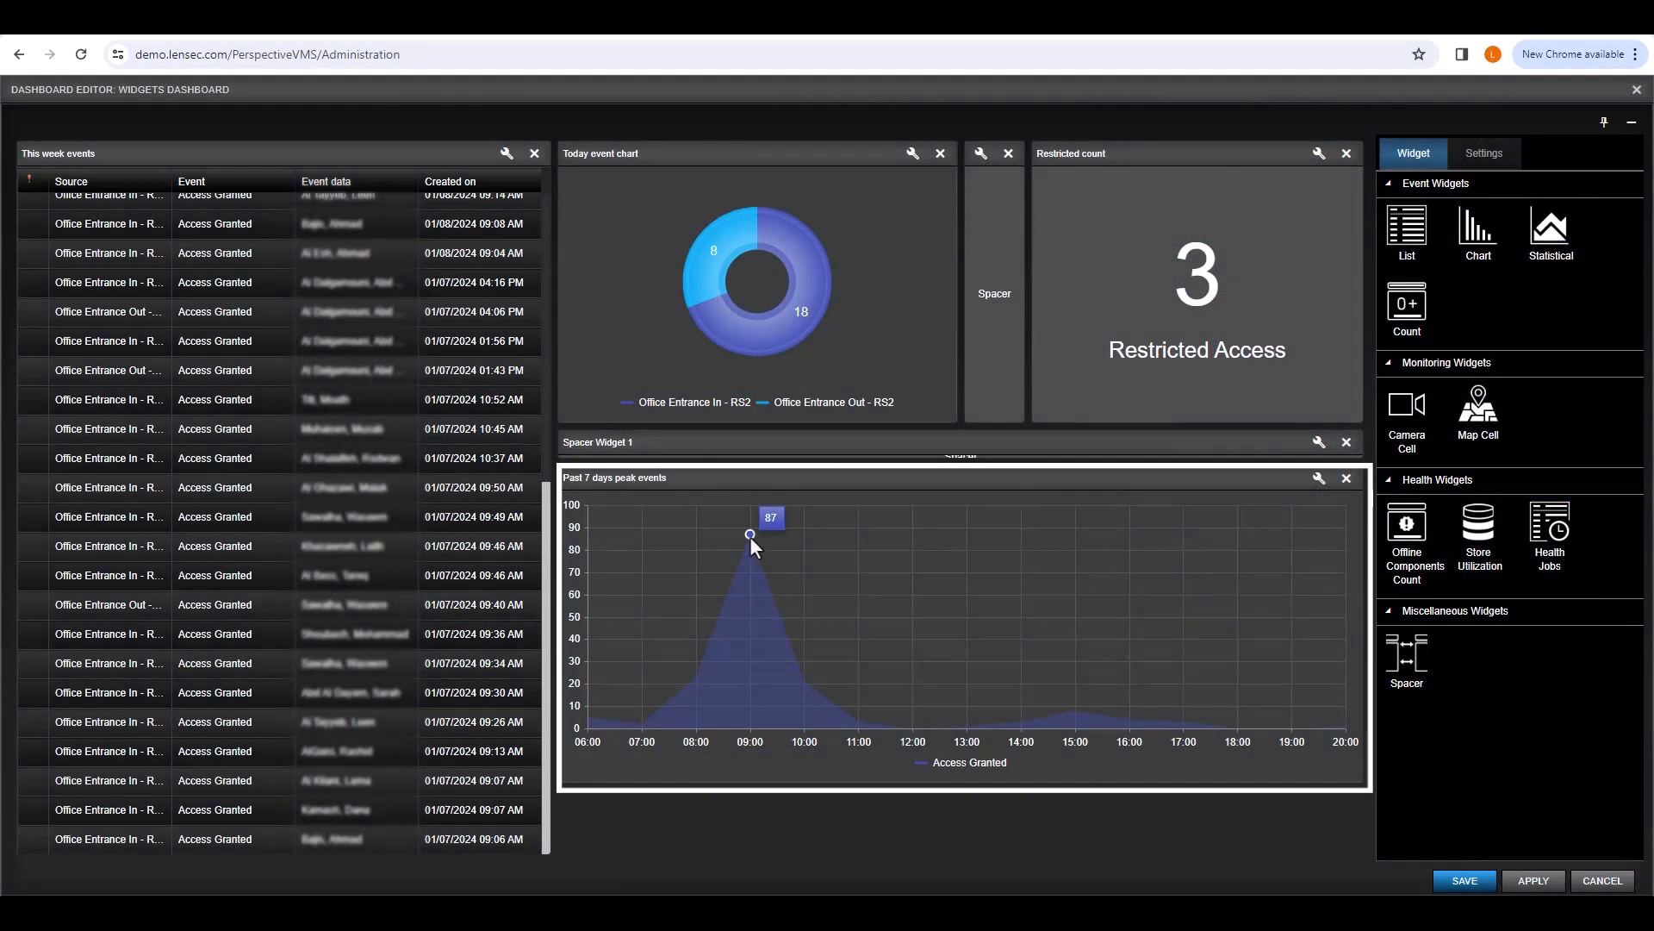
Step: Set the Past 7 days peak events chart's value grouping to Daily and apply
click(1318, 479)
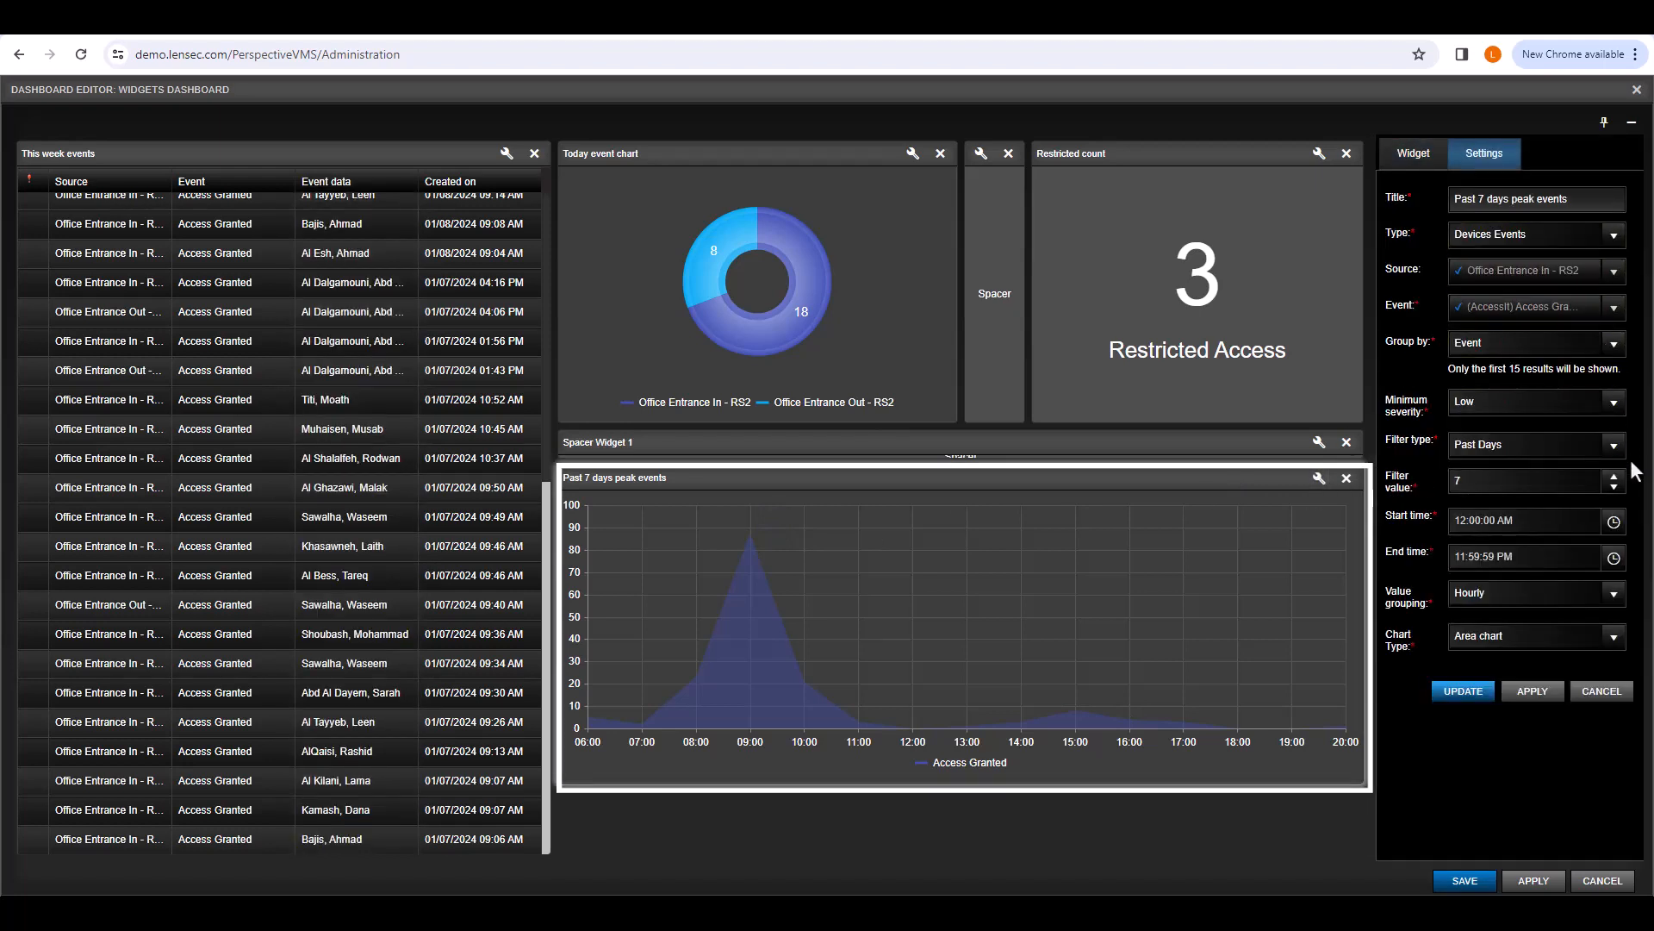
click(1613, 594)
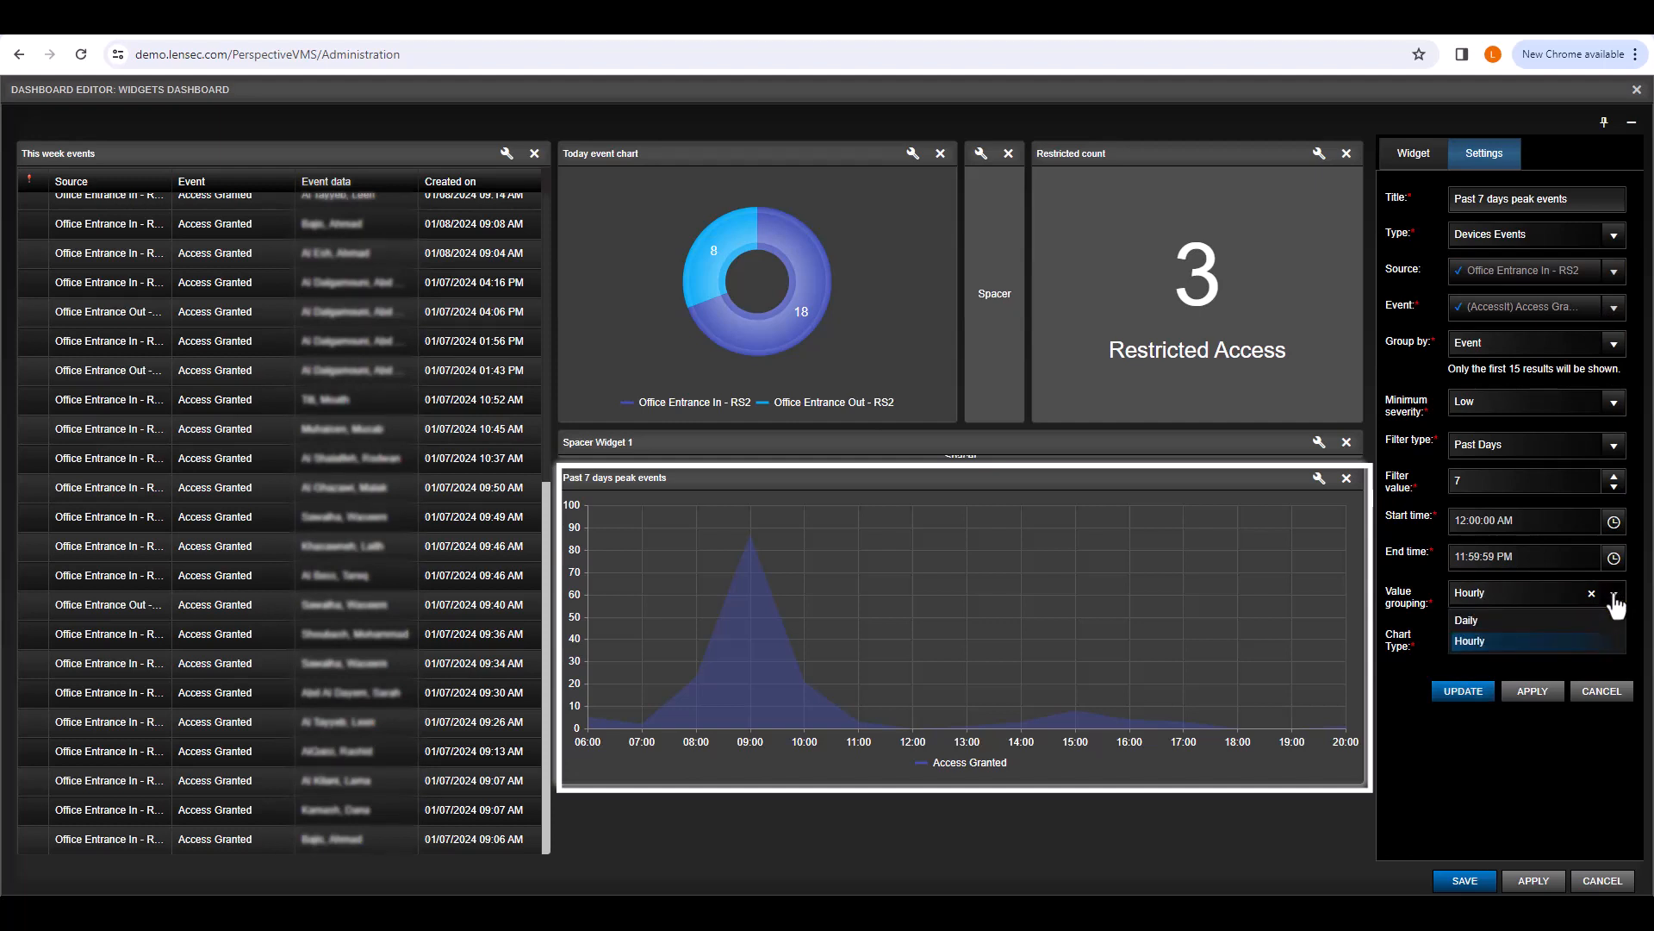
click(1614, 596)
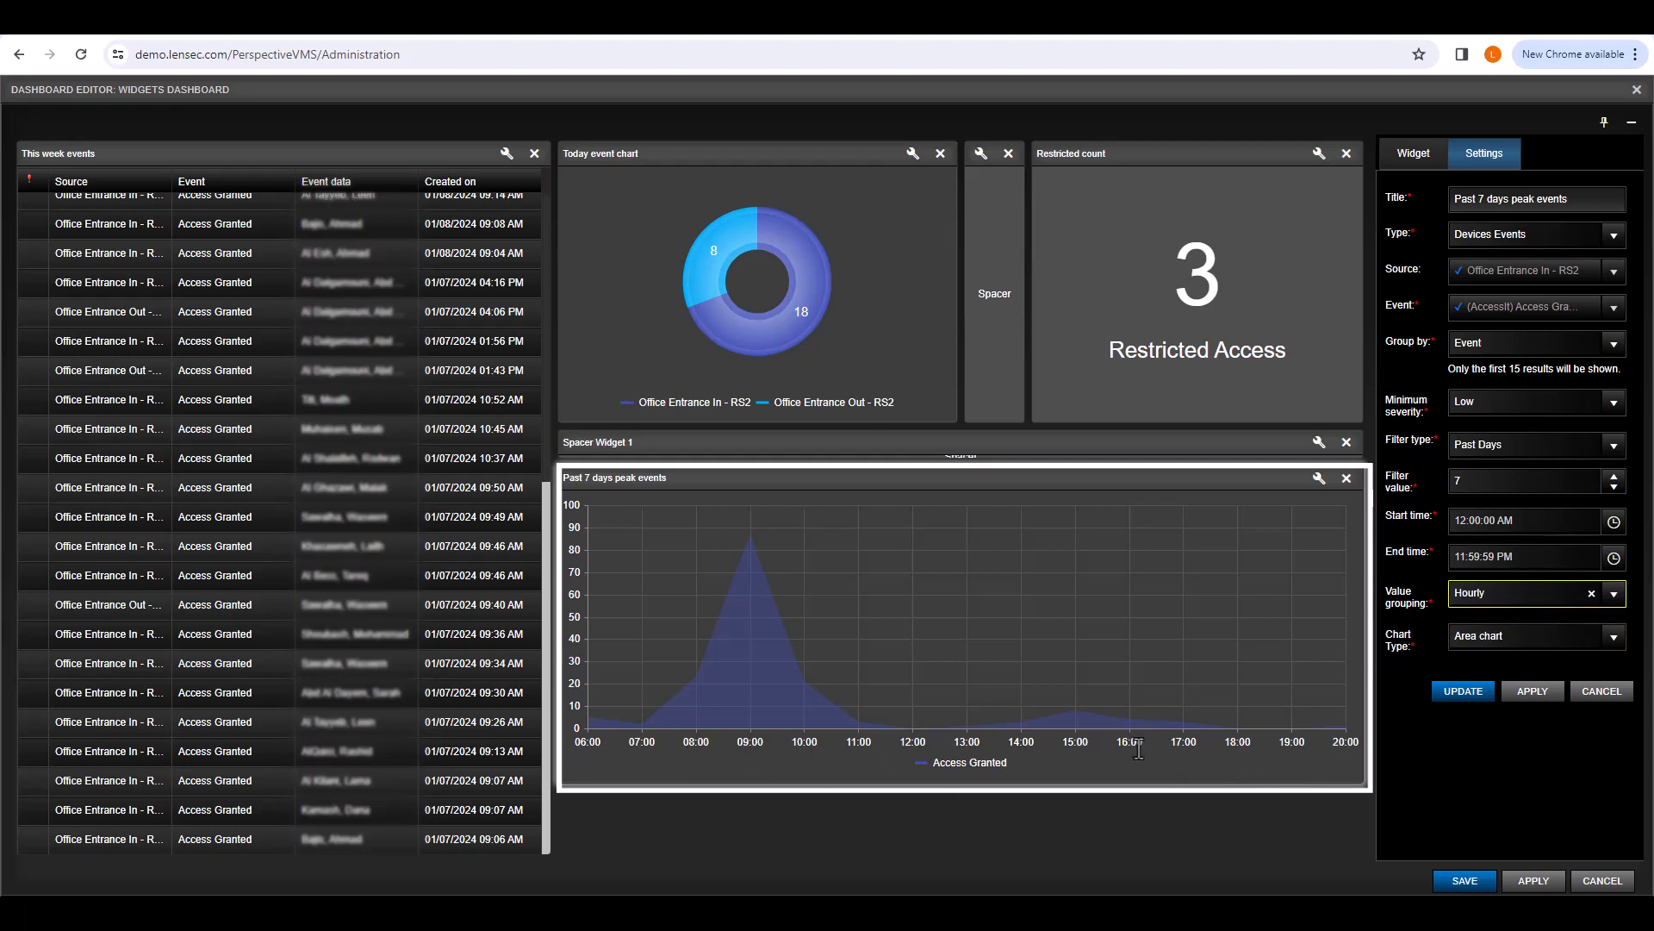
click(1613, 593)
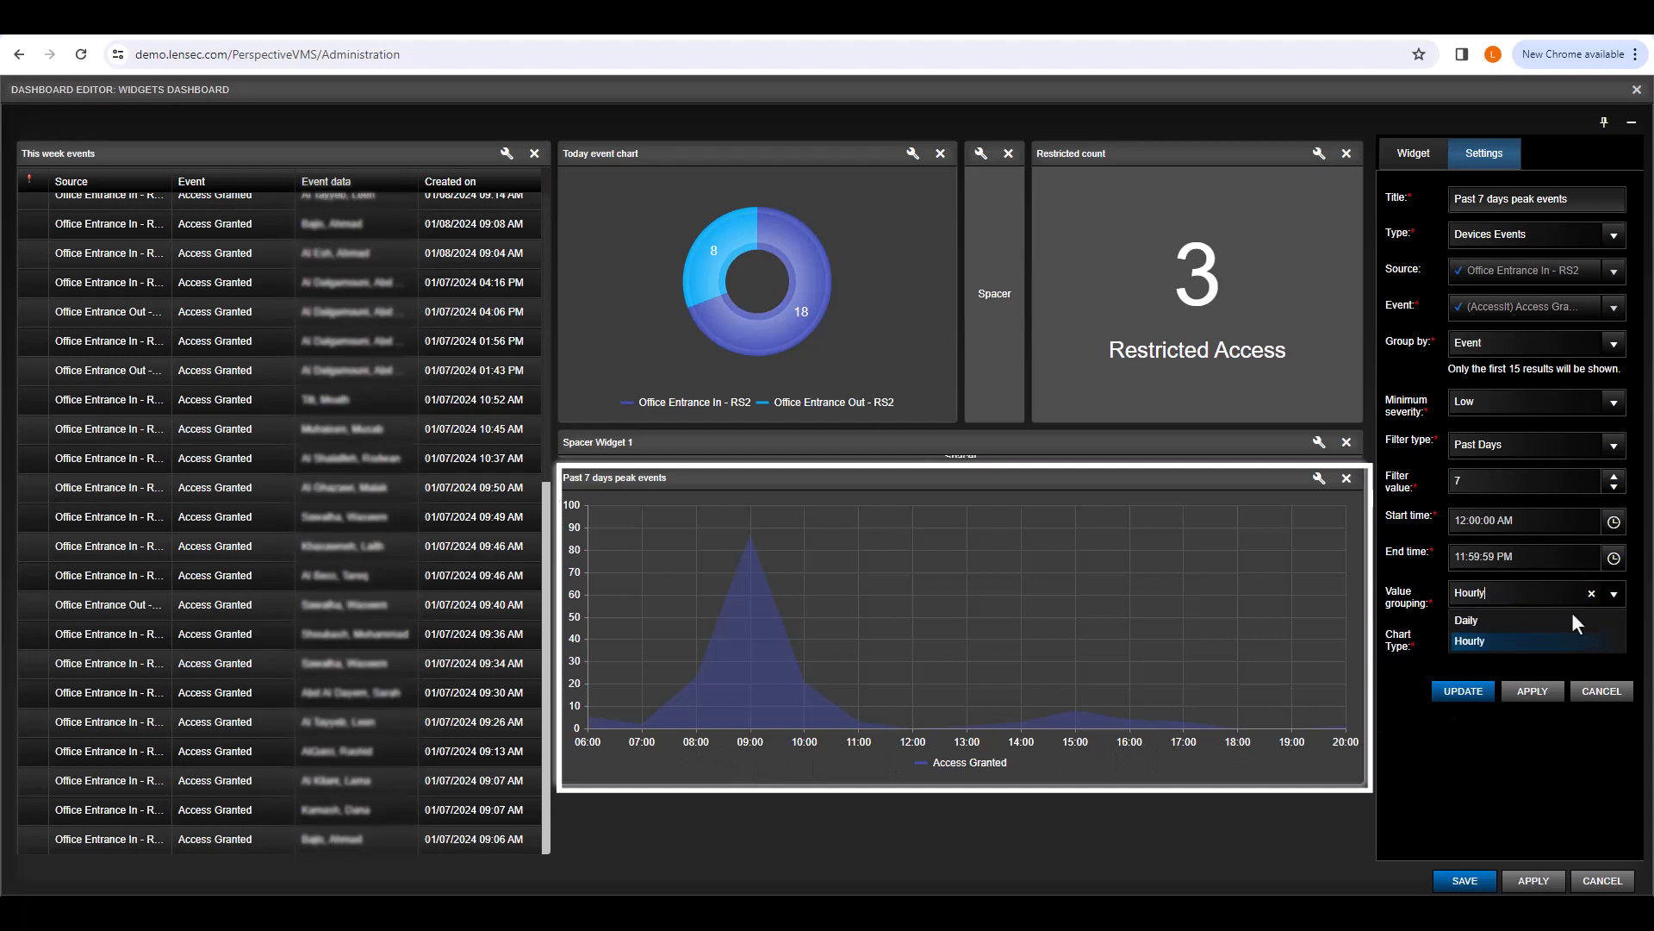
click(1502, 623)
click(1521, 697)
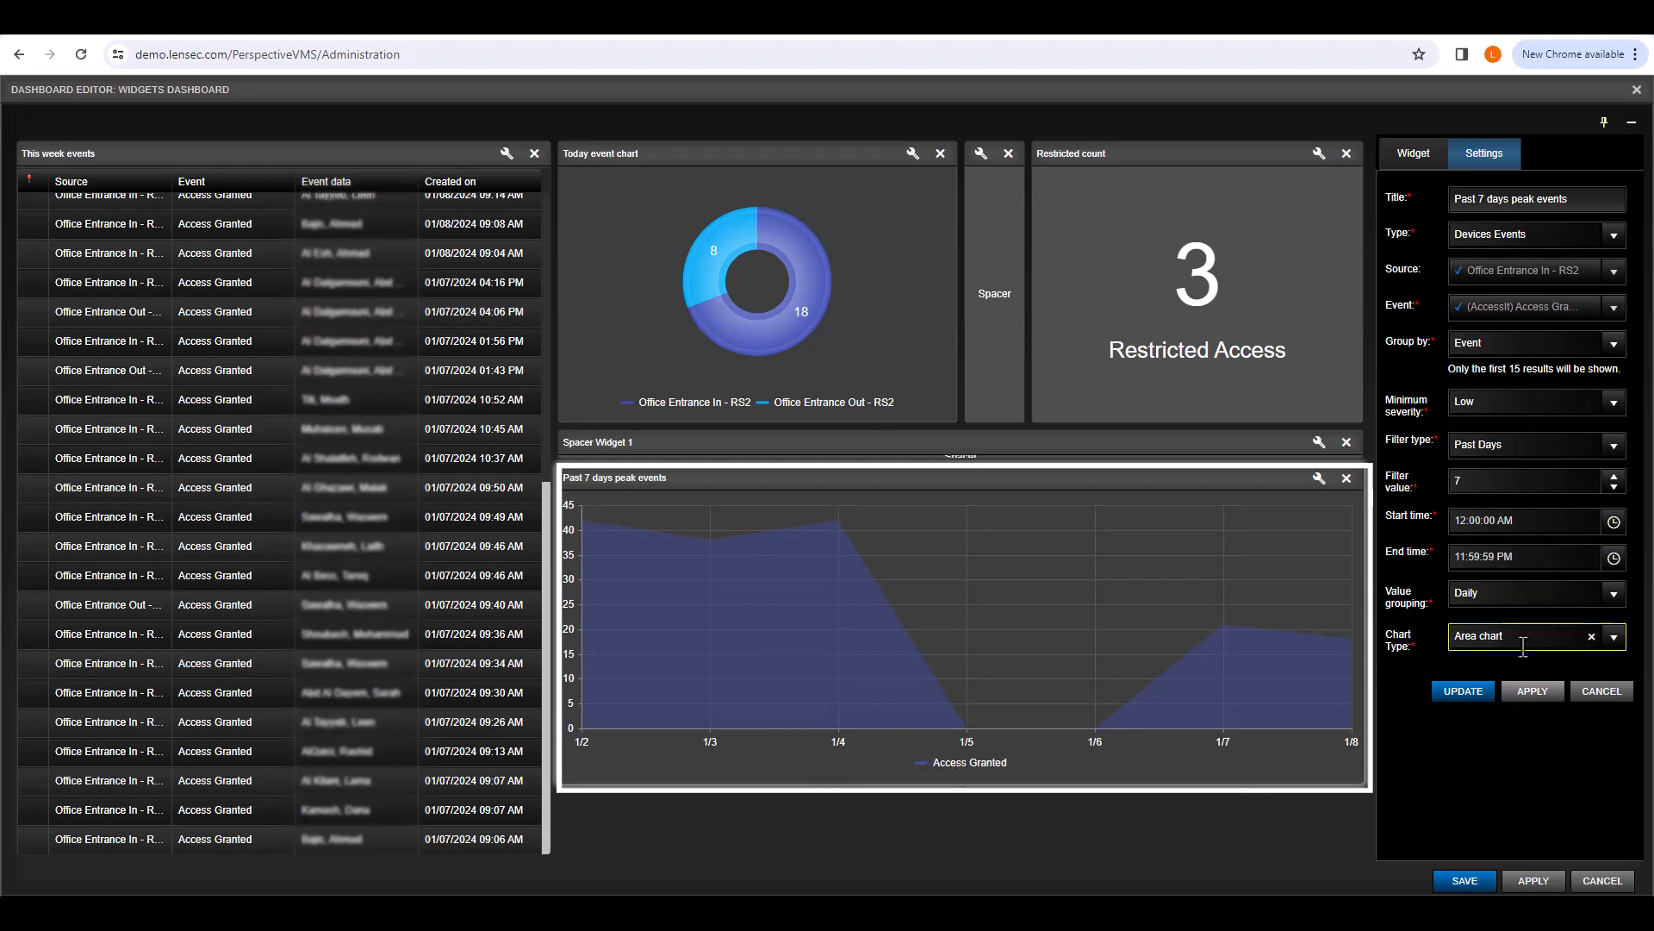
Step: Switch the 'Past 7 days peak events' widget's chart type from area to Line and apply it
click(1613, 638)
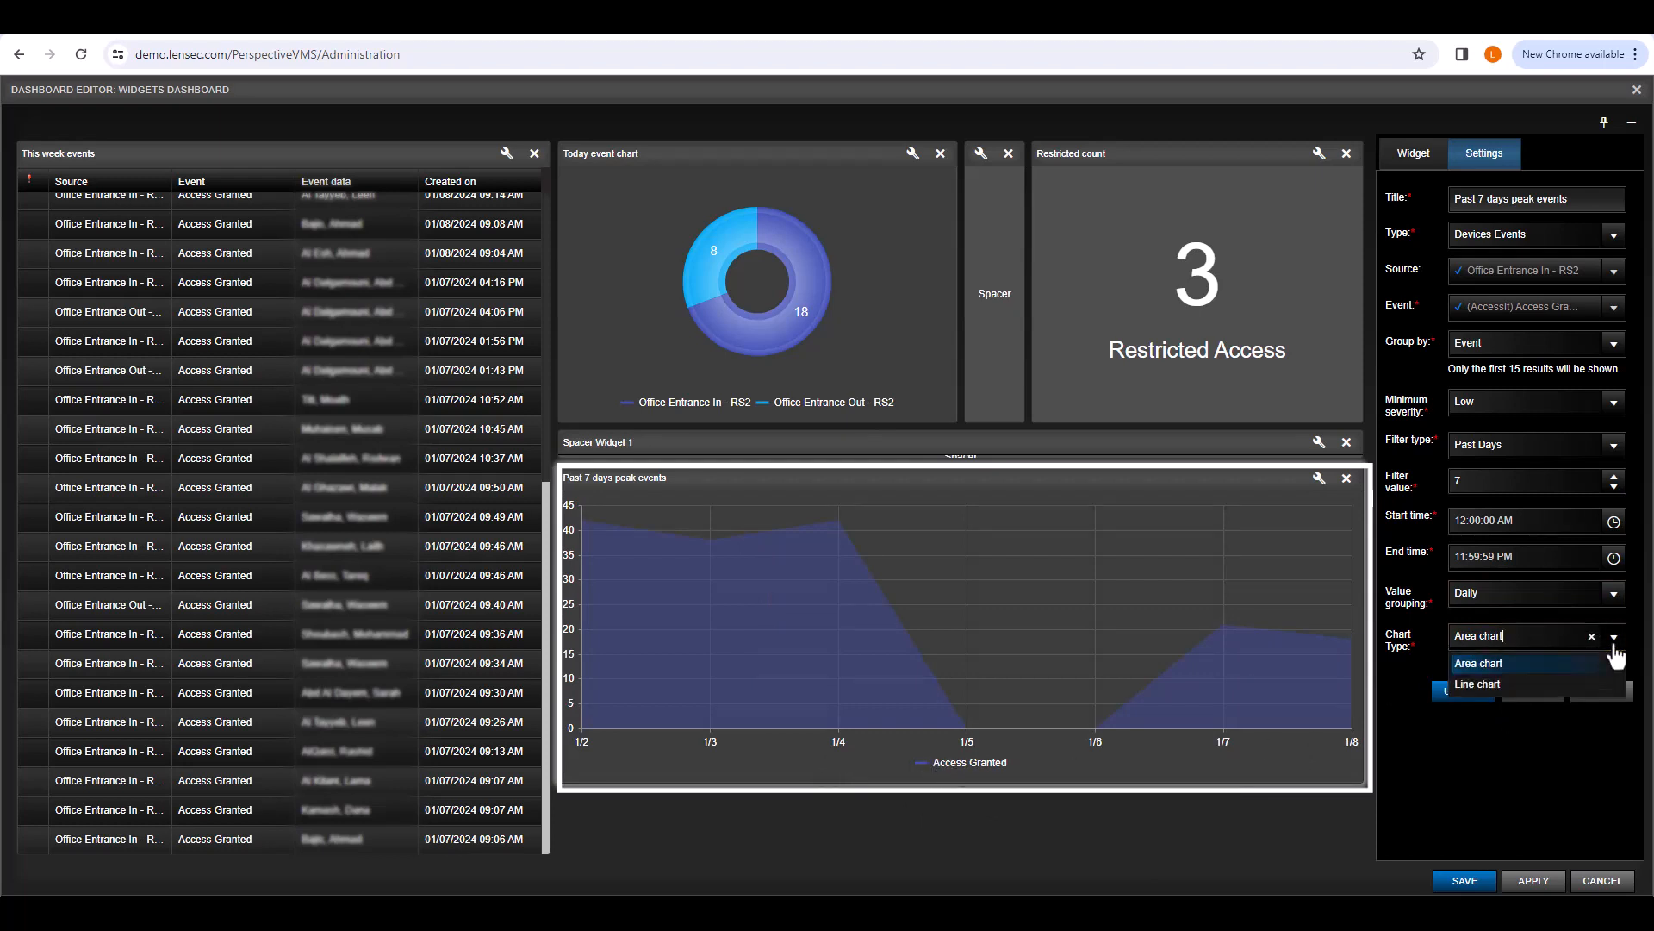
click(1549, 686)
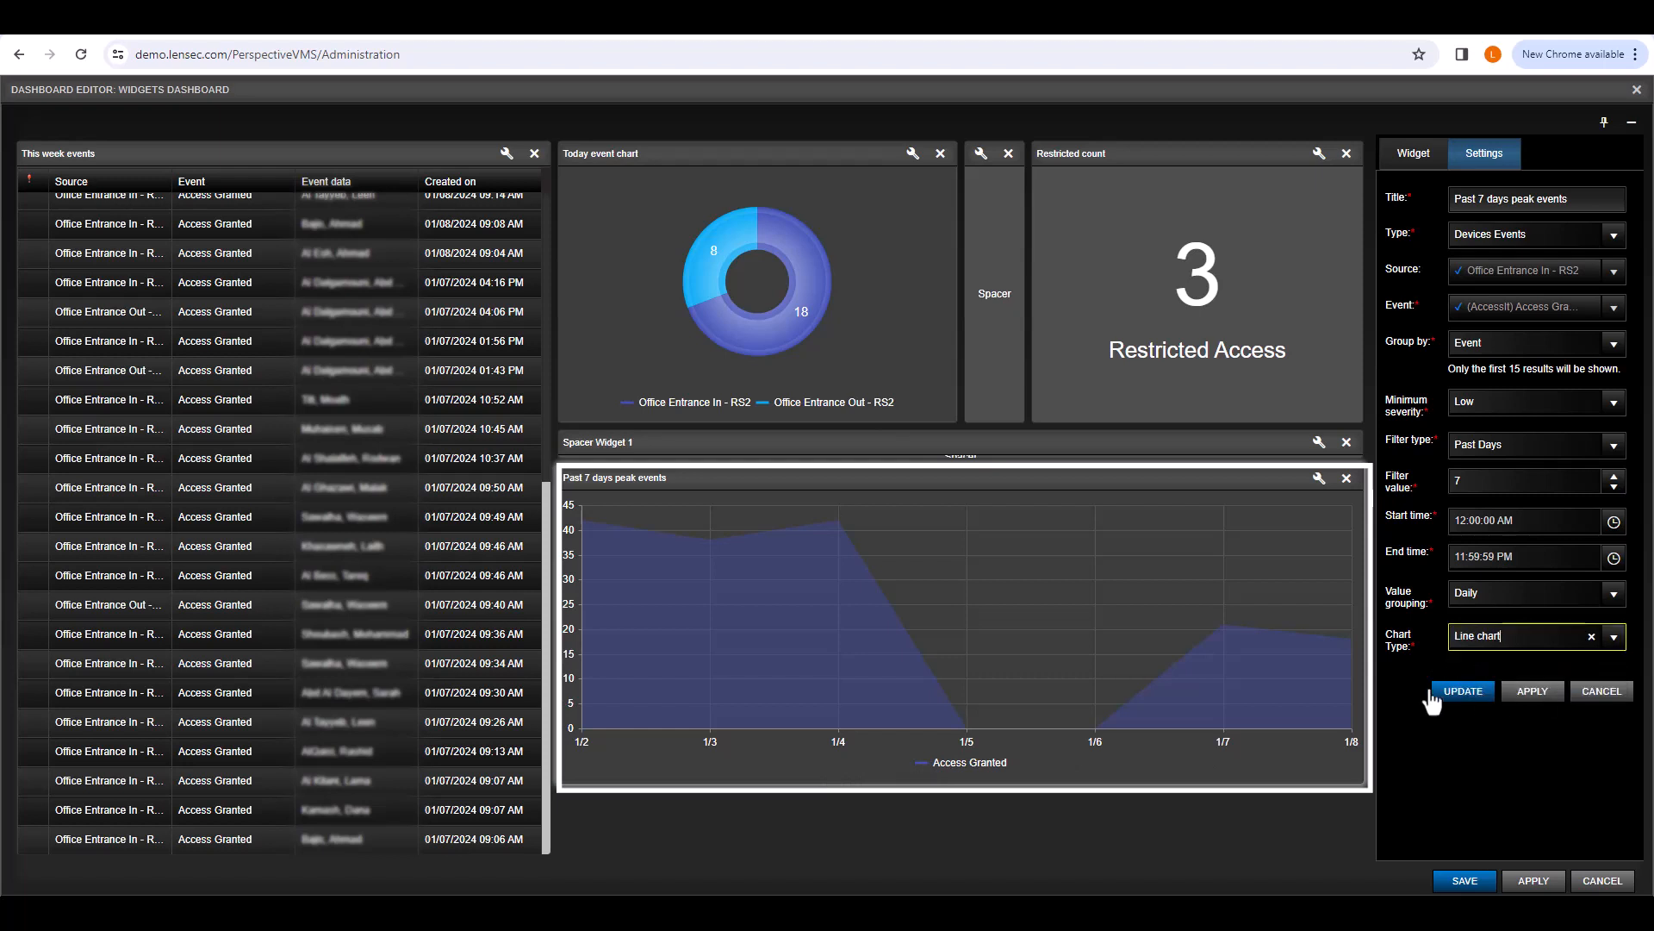
click(1456, 696)
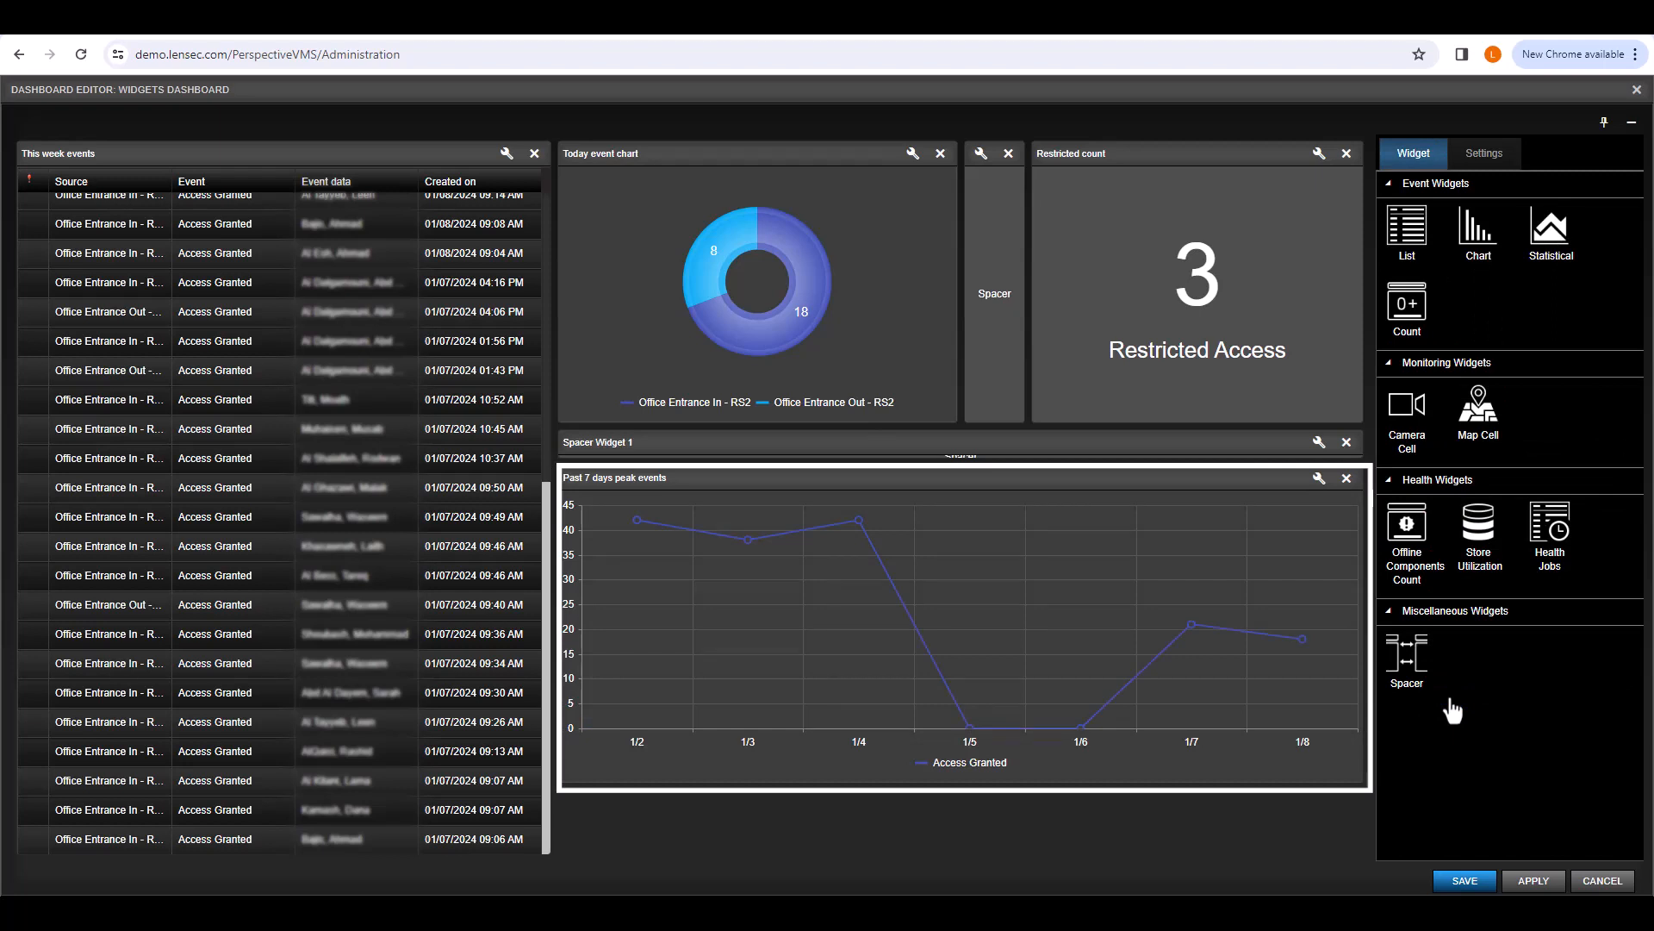